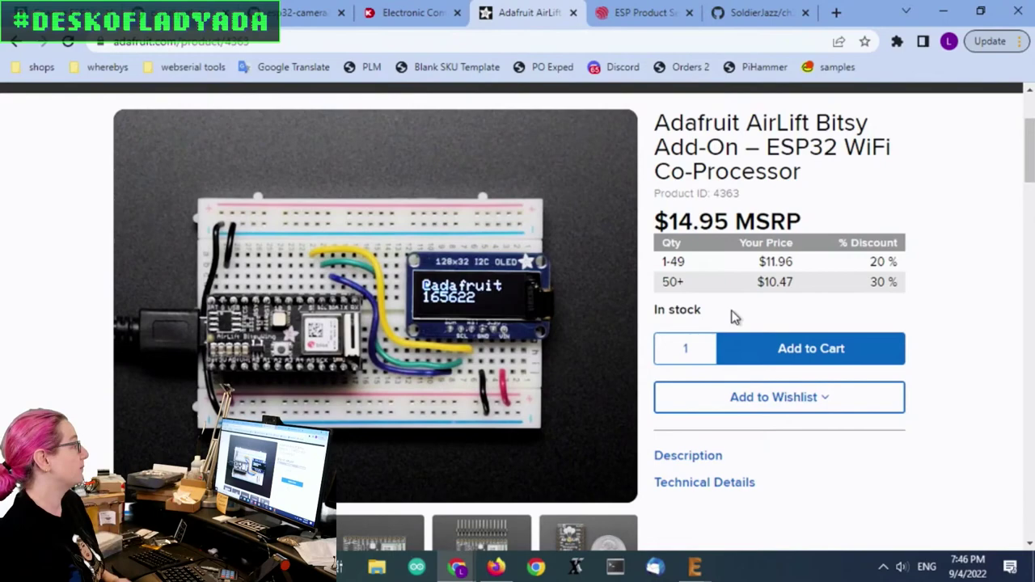
# Go back to the airlift results and view the AirLift Shield product page.
pyautogui.hotkey('alt', 'Left')
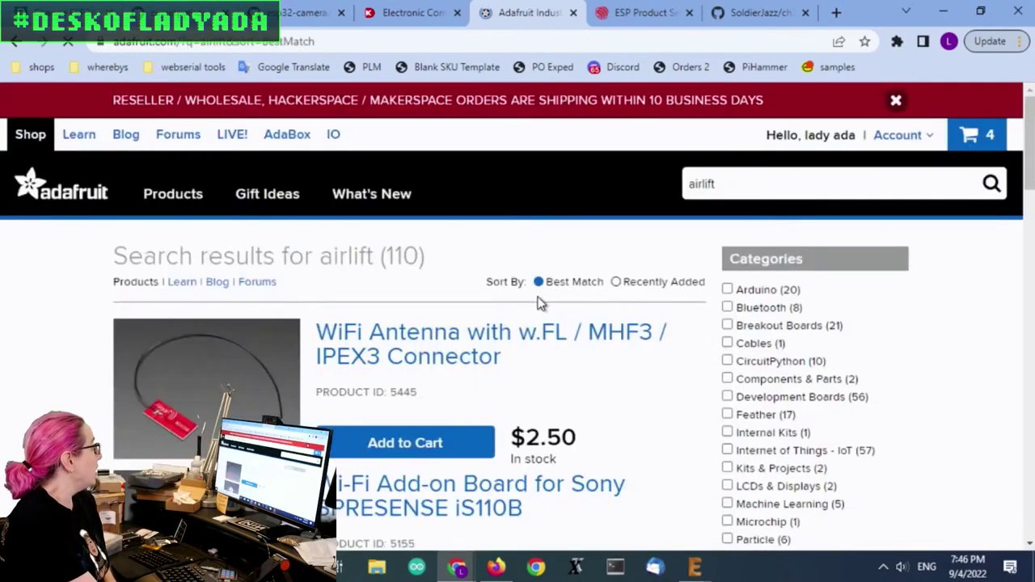
pyautogui.scroll(3, 538, 304)
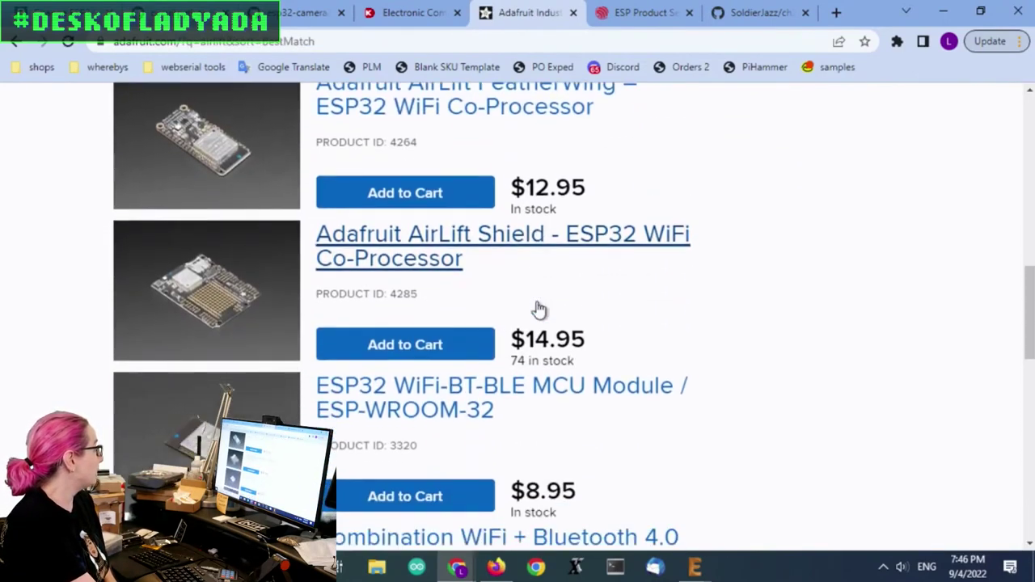
pyautogui.click(393, 266)
pyautogui.scroll(-2, 547, 283)
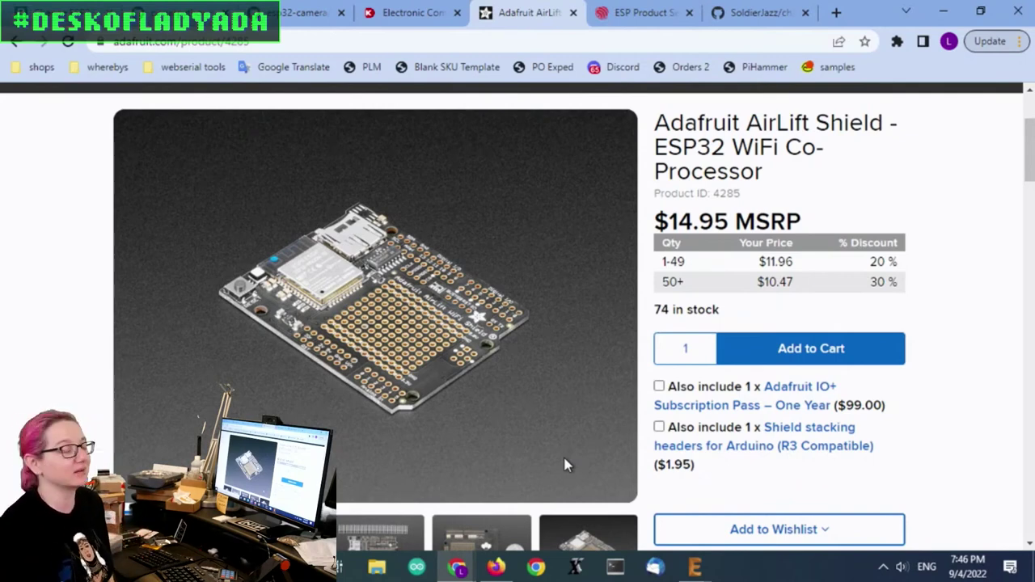
# Return to the airlift results and view the AirLift FeatherWing product page.
pyautogui.hotkey('alt', 'Left')
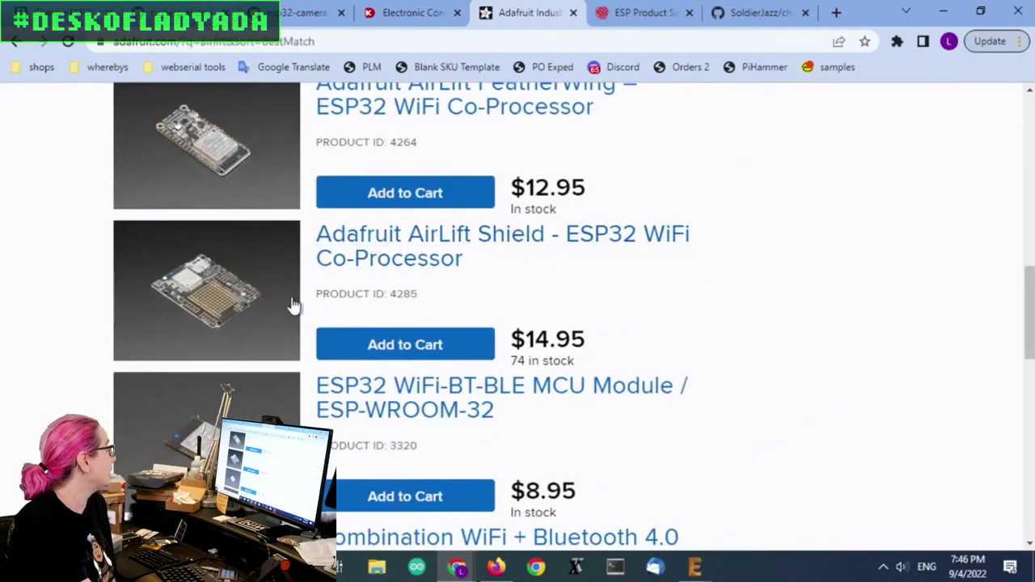
pyautogui.scroll(3, 245, 351)
pyautogui.scroll(-2, 283, 356)
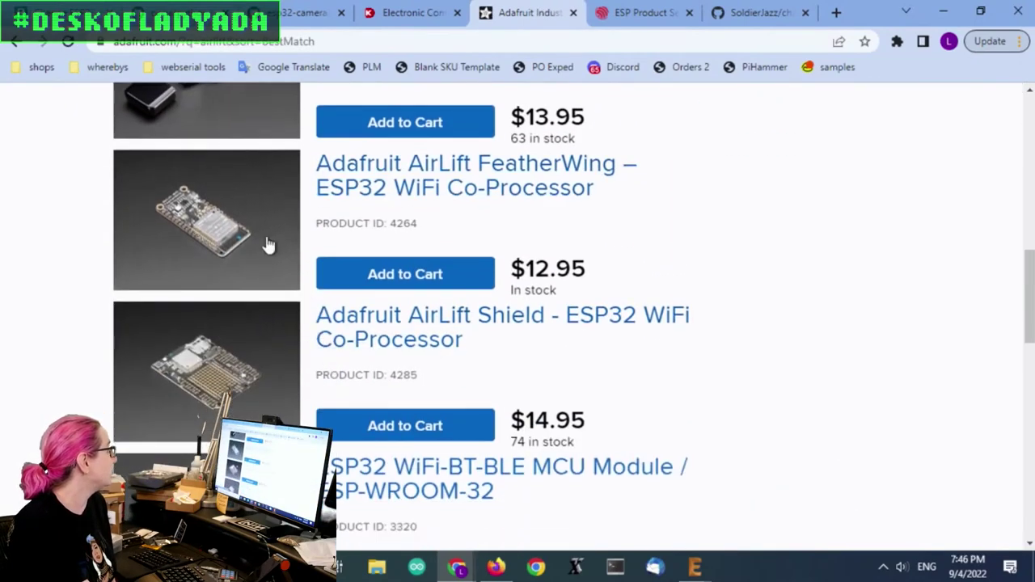
pyautogui.click(401, 186)
pyautogui.scroll(-3, 495, 319)
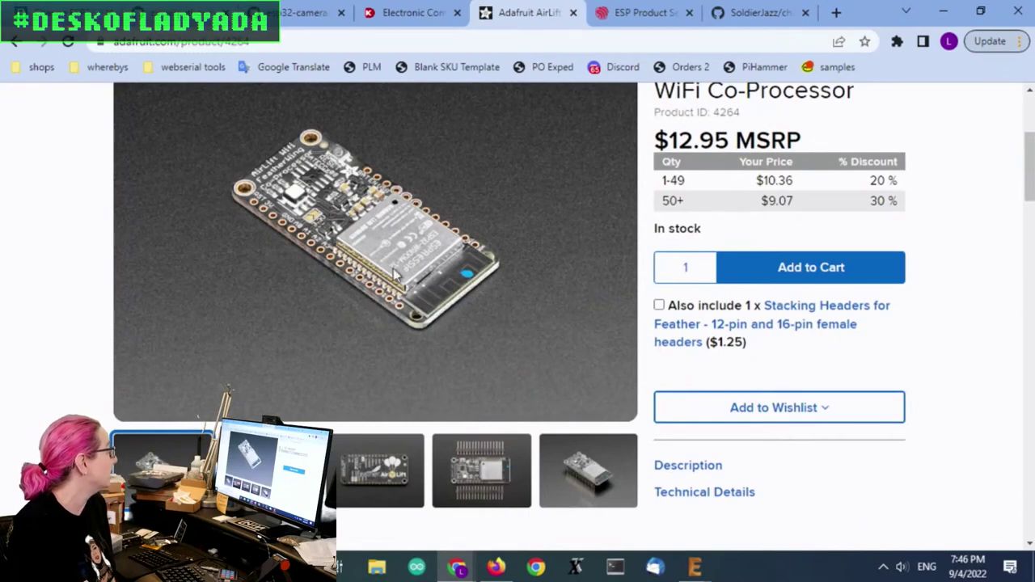
# Open the AirLift Bitsy Add-On page and show its close-up photo of the bare board.
pyautogui.hotkey('alt', 'Left')
pyautogui.scroll(-5, 501, 280)
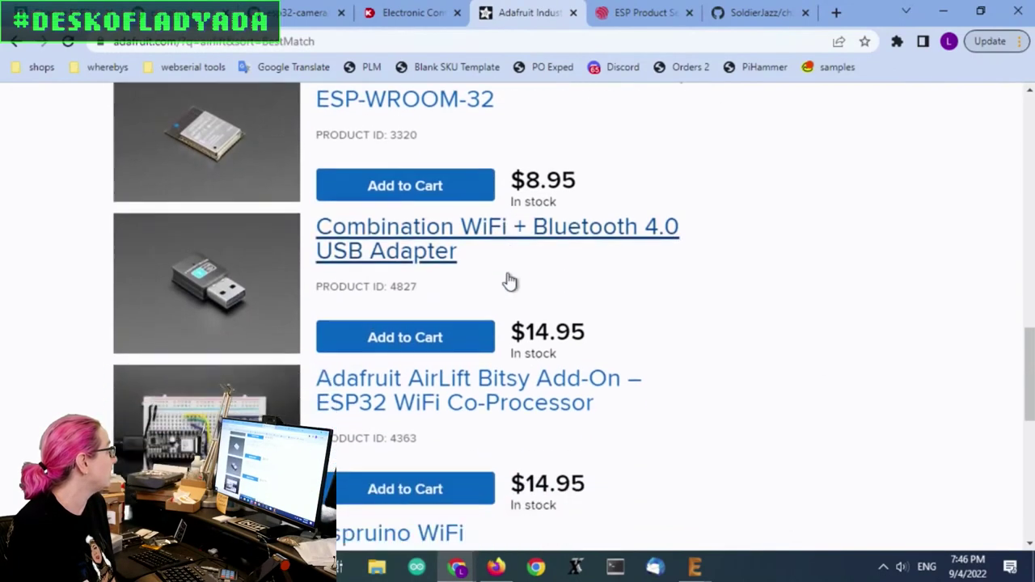
pyautogui.scroll(-1, 510, 281)
pyautogui.click(351, 300)
pyautogui.scroll(-2, 566, 273)
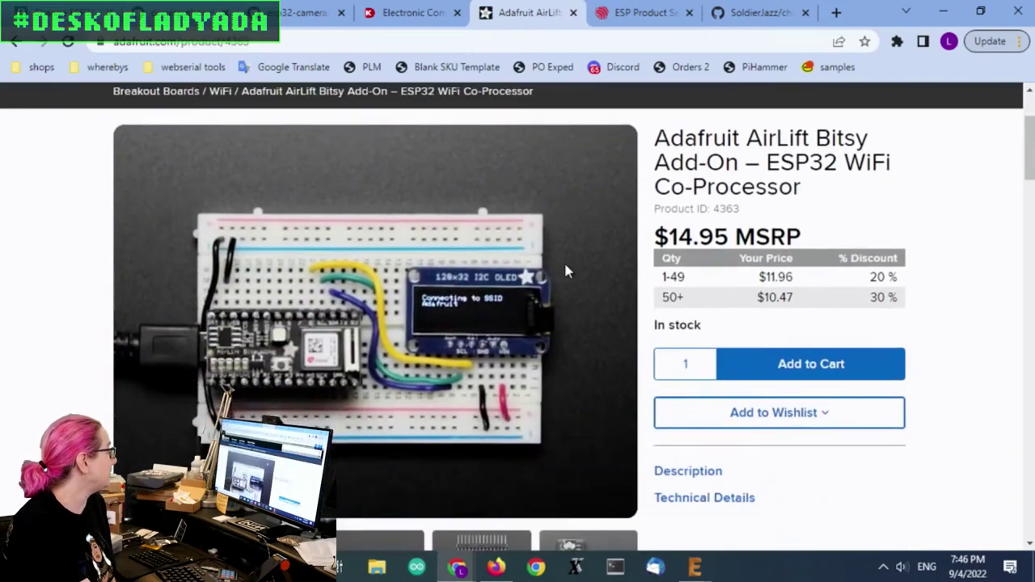
pyautogui.scroll(-1, 362, 371)
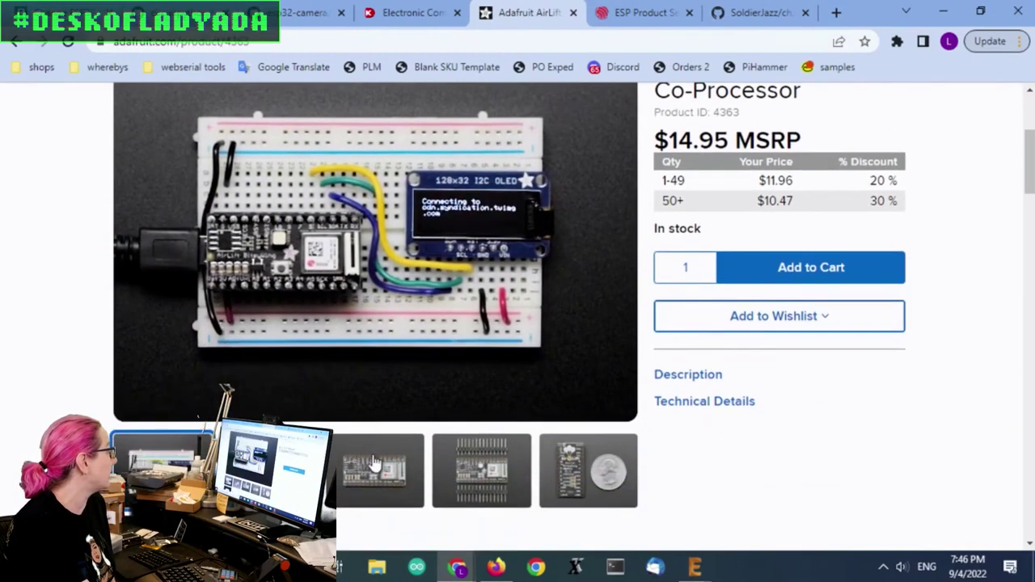
pyautogui.click(380, 471)
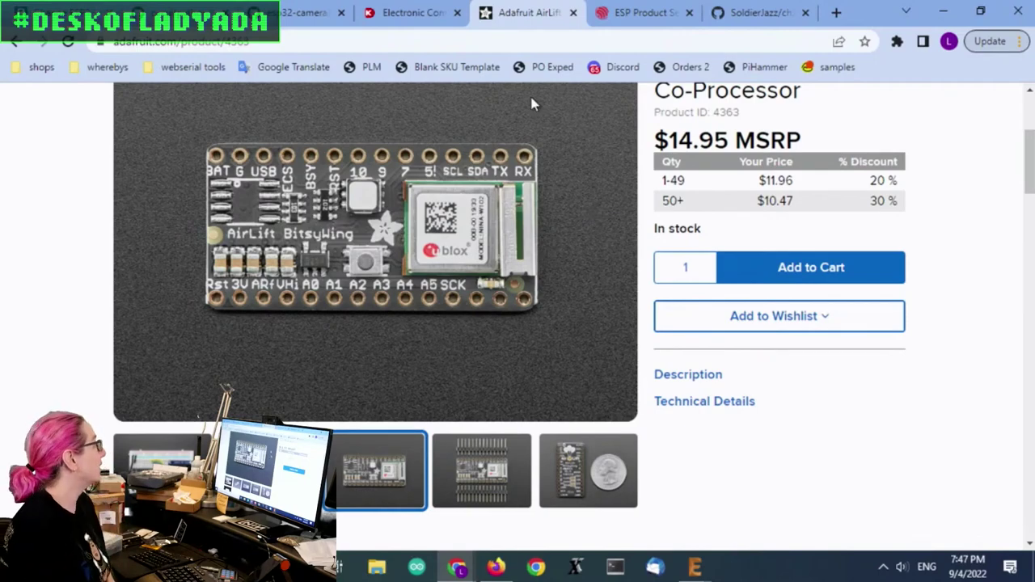
# In the Digi-Key 'ublox w10' results, list the RF Transceiver Modules and Modems.
pyautogui.click(407, 13)
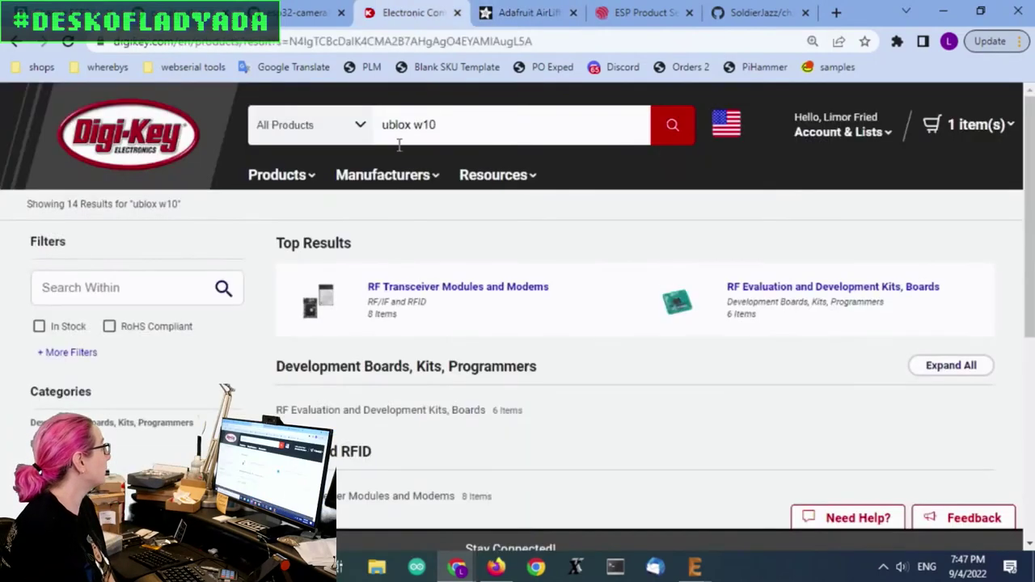
pyautogui.click(416, 288)
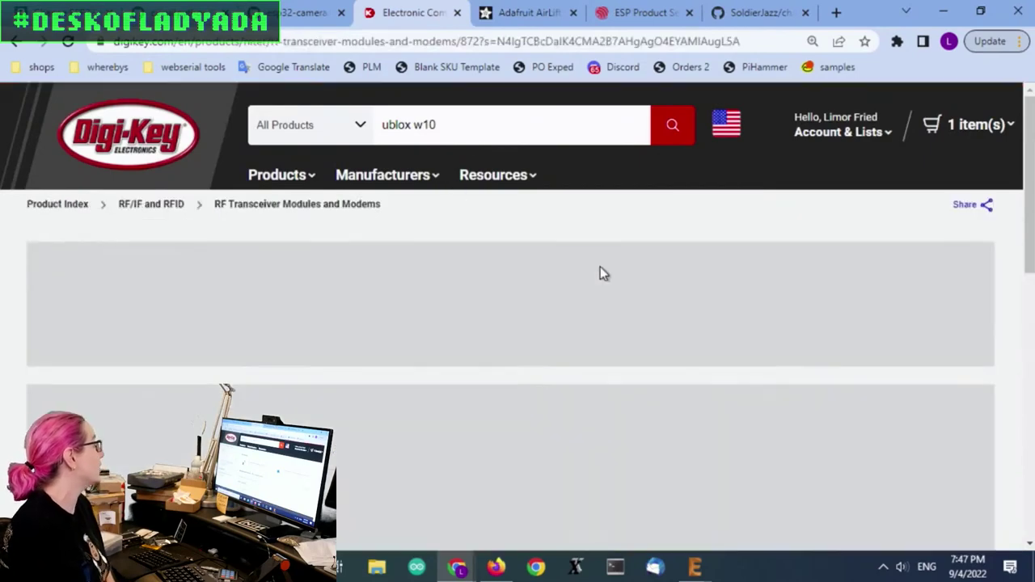
pyautogui.scroll(-7, 600, 273)
pyautogui.scroll(-7, 610, 267)
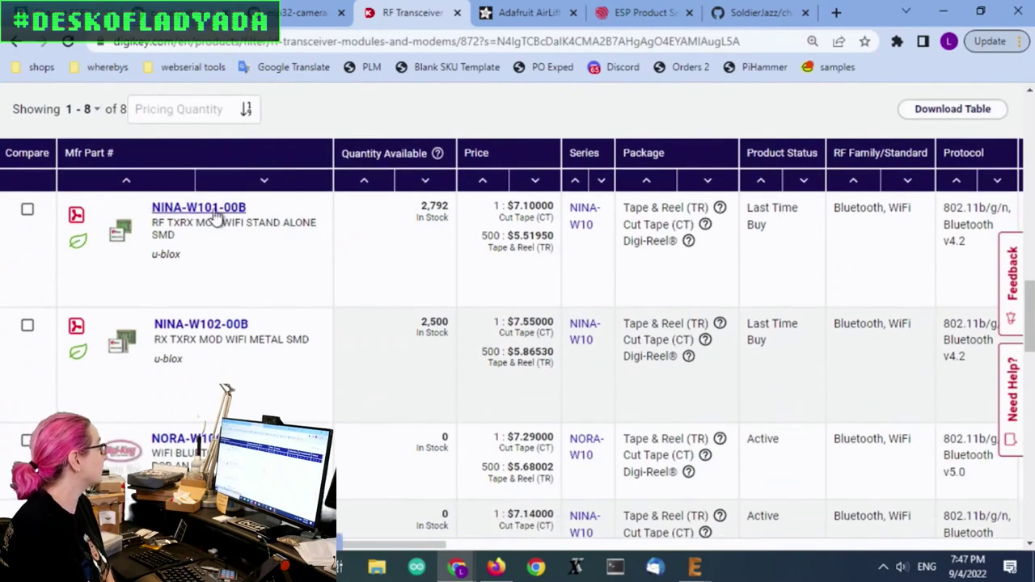
# Open the NINA-W102-00B product page and check its 9/30/2022 Last Time Buy date.
pyautogui.click(203, 326)
pyautogui.scroll(-1, 740, 258)
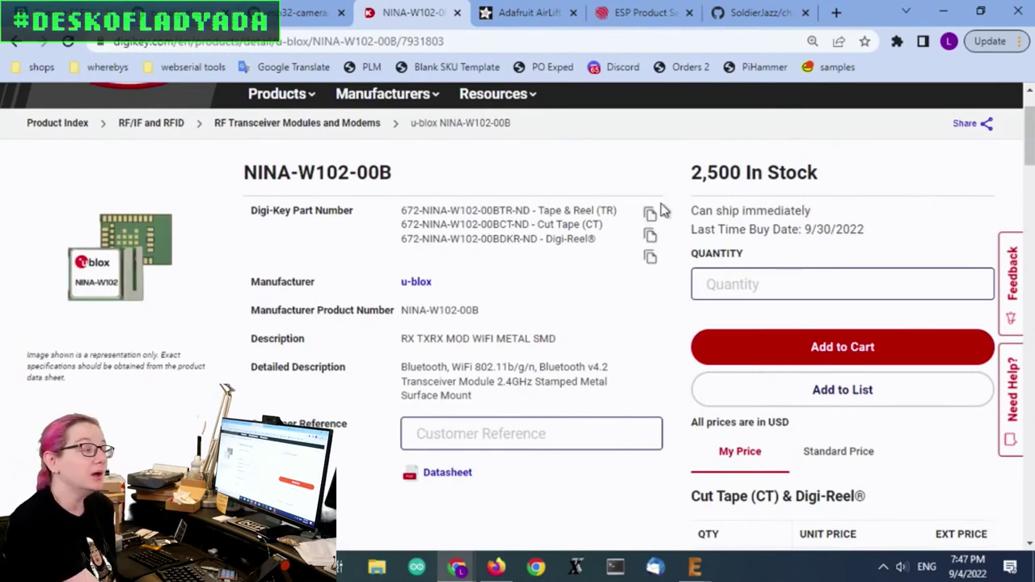
pyautogui.moveTo(867, 231); pyautogui.dragTo(693, 229)
pyautogui.click(701, 212)
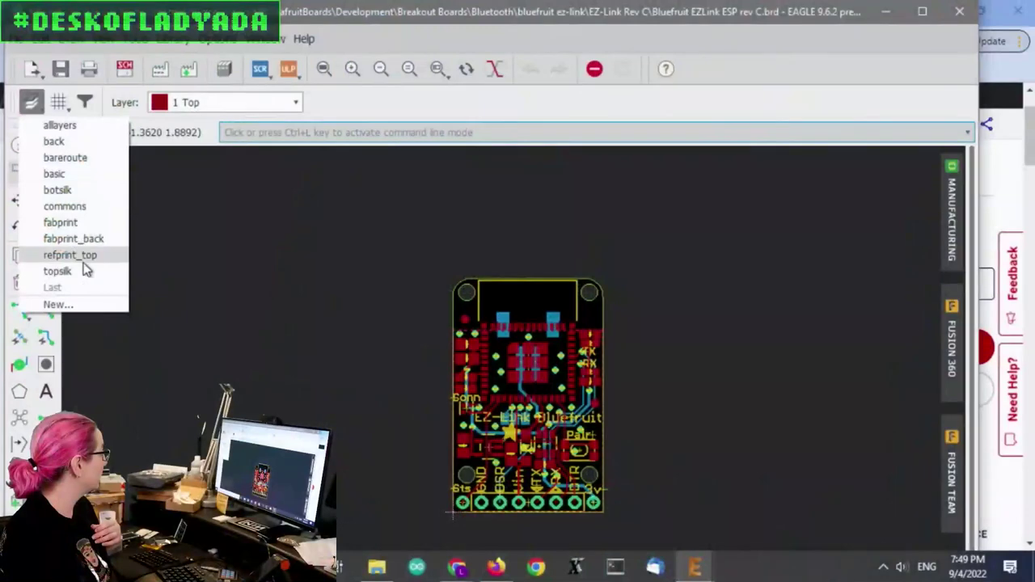
# Filter the Layer Settings list to Used Layers only.
pyautogui.click(83, 269)
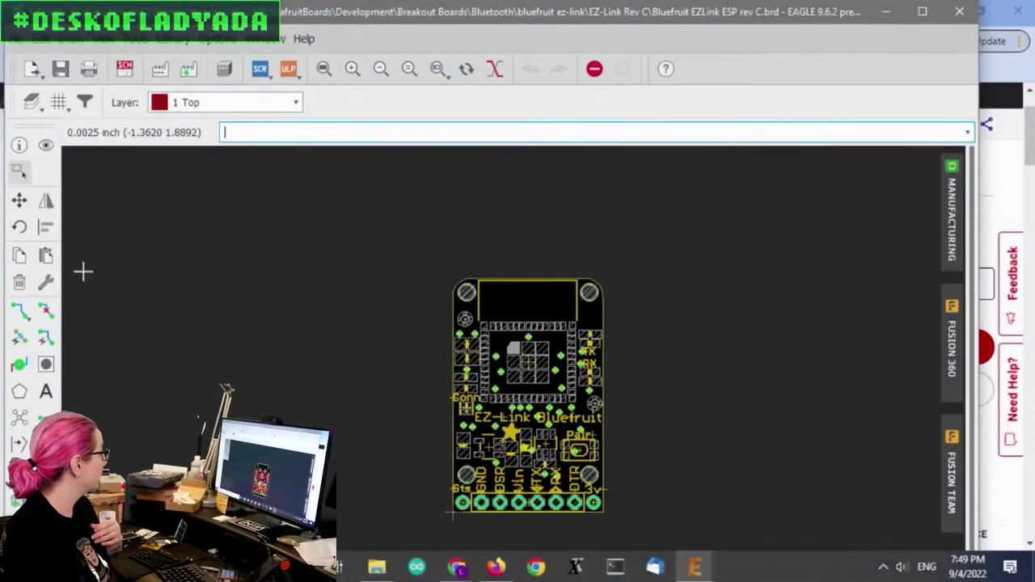
pyautogui.click(31, 102)
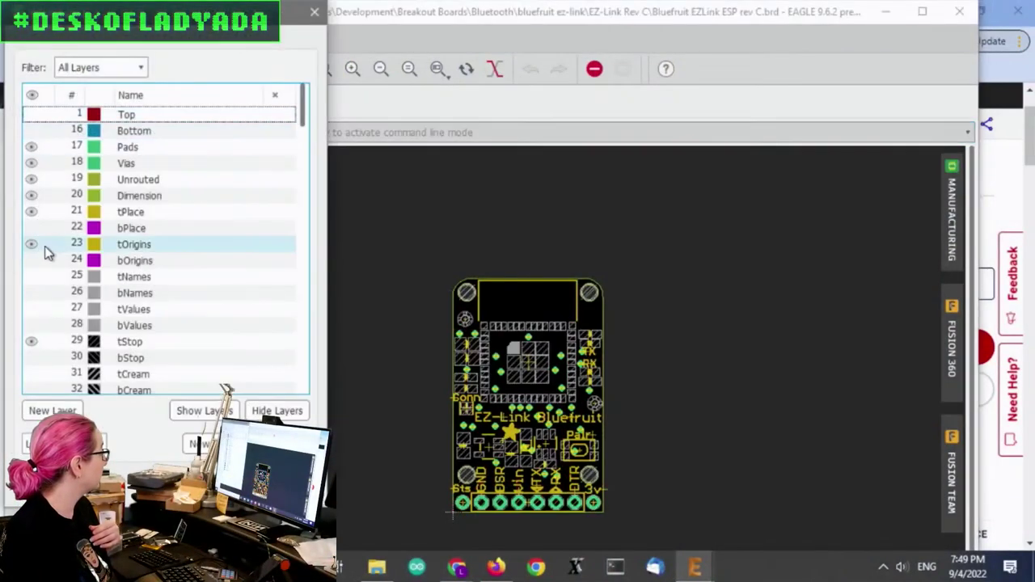
pyautogui.click(35, 231)
pyautogui.scroll(-9, 35, 235)
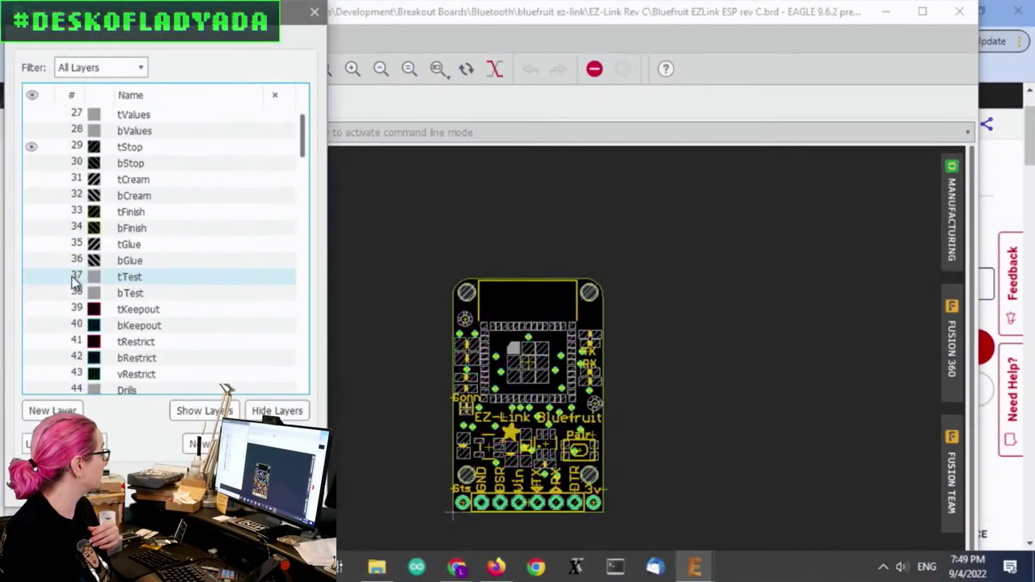
pyautogui.click(148, 65)
pyautogui.click(122, 86)
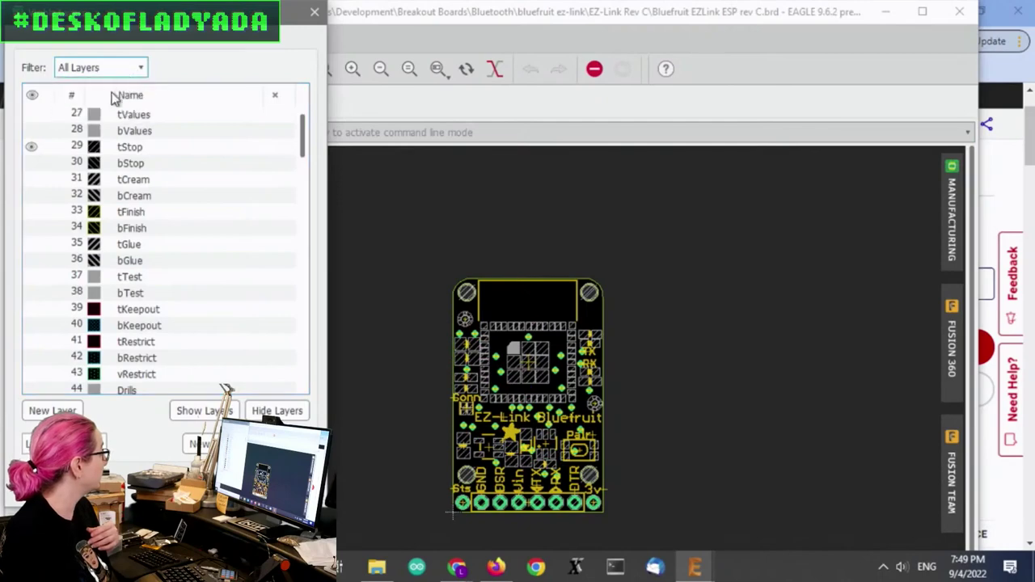
pyautogui.click(101, 67)
pyautogui.click(93, 96)
# Make the tDocu and Top copper layers visible and close the dialog.
pyautogui.scroll(2, 70, 162)
pyautogui.scroll(-2, 69, 214)
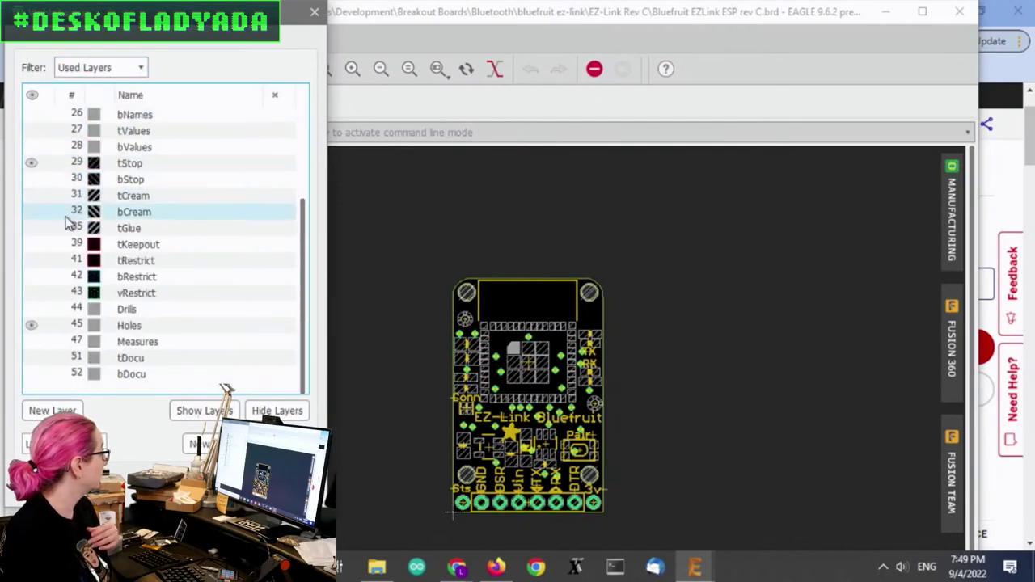
pyautogui.click(34, 361)
pyautogui.scroll(4, 24, 136)
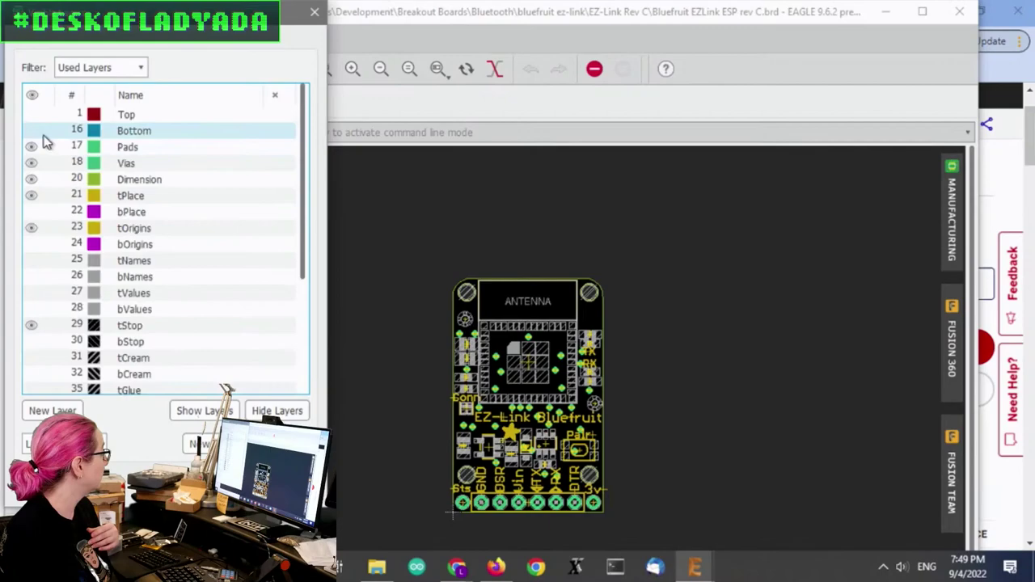
pyautogui.click(32, 115)
pyautogui.click(275, 478)
# Zoom in on the module footprint to see the ANTENNA outline and header pins.
pyautogui.scroll(-2, 605, 446)
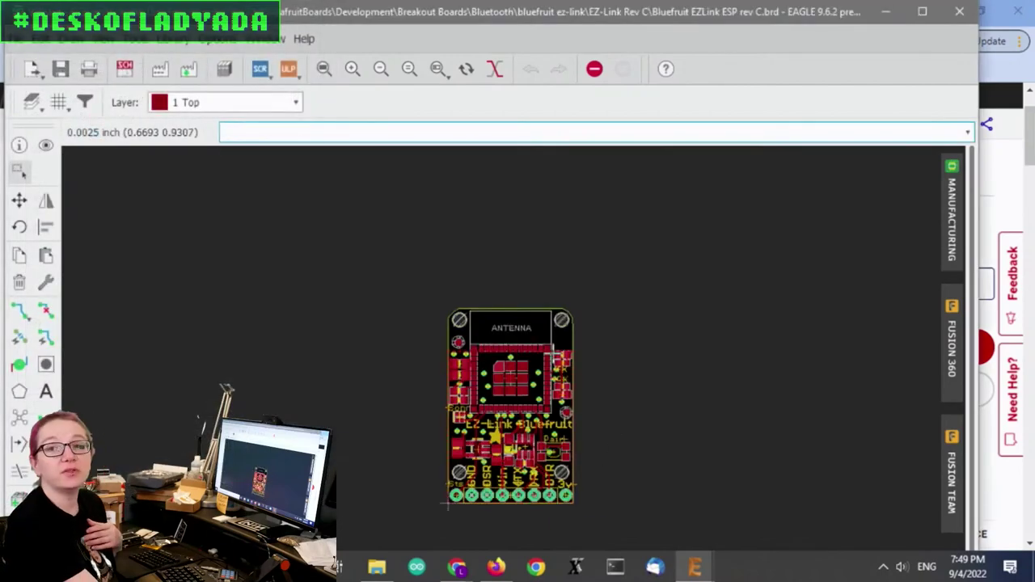
pyautogui.scroll(2, 565, 425)
pyautogui.scroll(1, 359, 291)
pyautogui.scroll(-1, 358, 291)
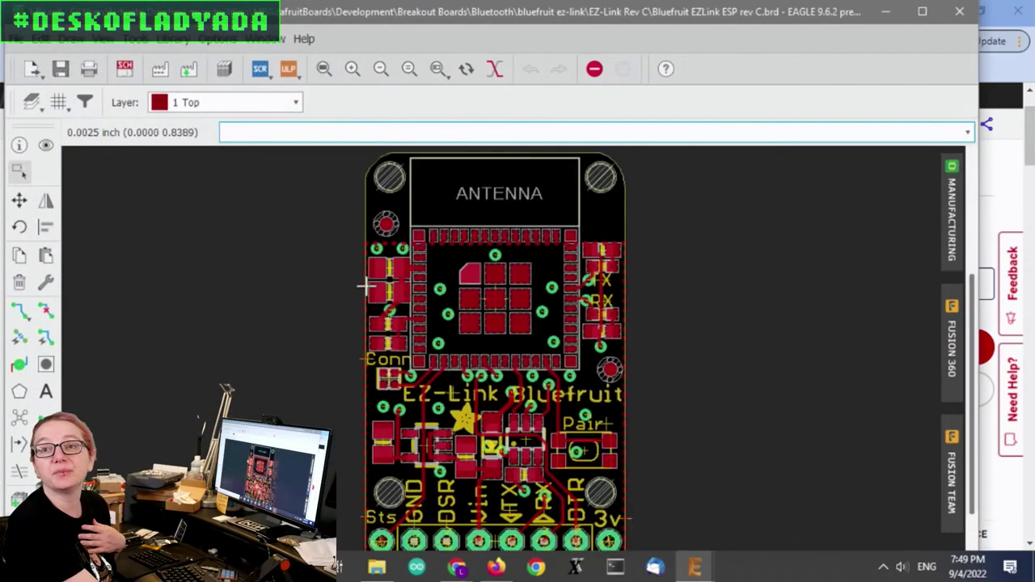
pyautogui.scroll(1, 367, 283)
pyautogui.scroll(-1, 450, 247)
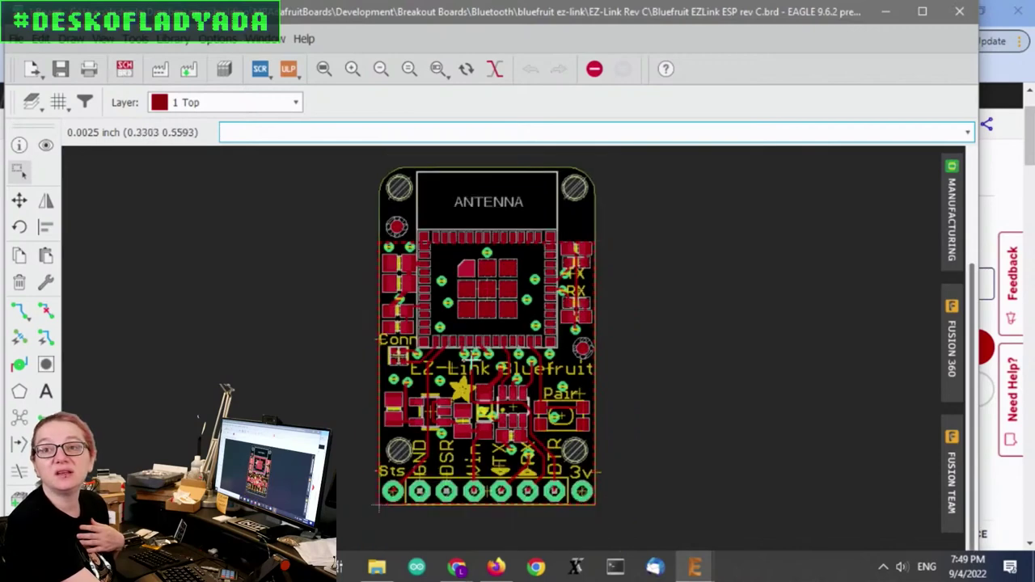
pyautogui.scroll(1, 484, 339)
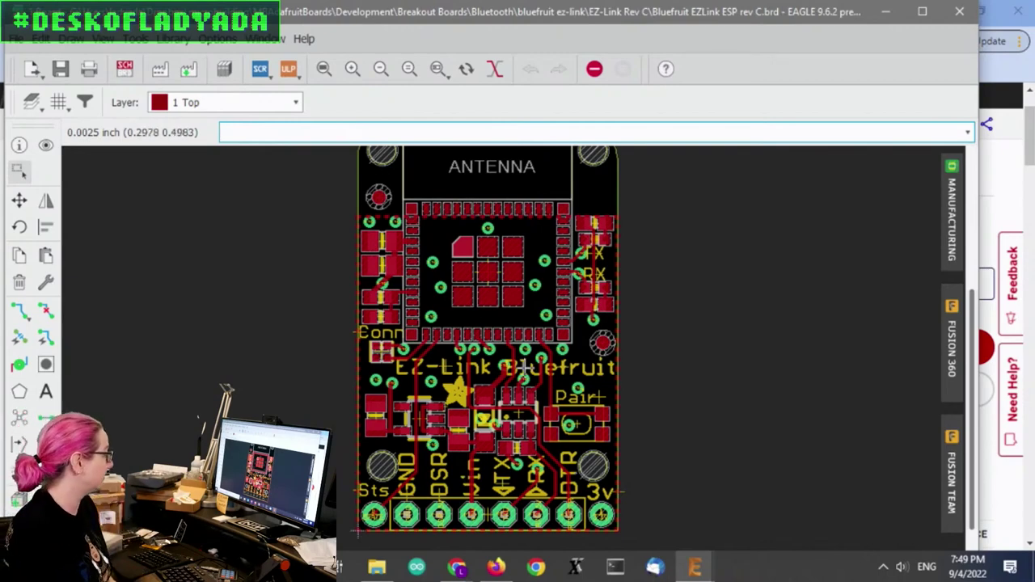
pyautogui.scroll(-1, 586, 365)
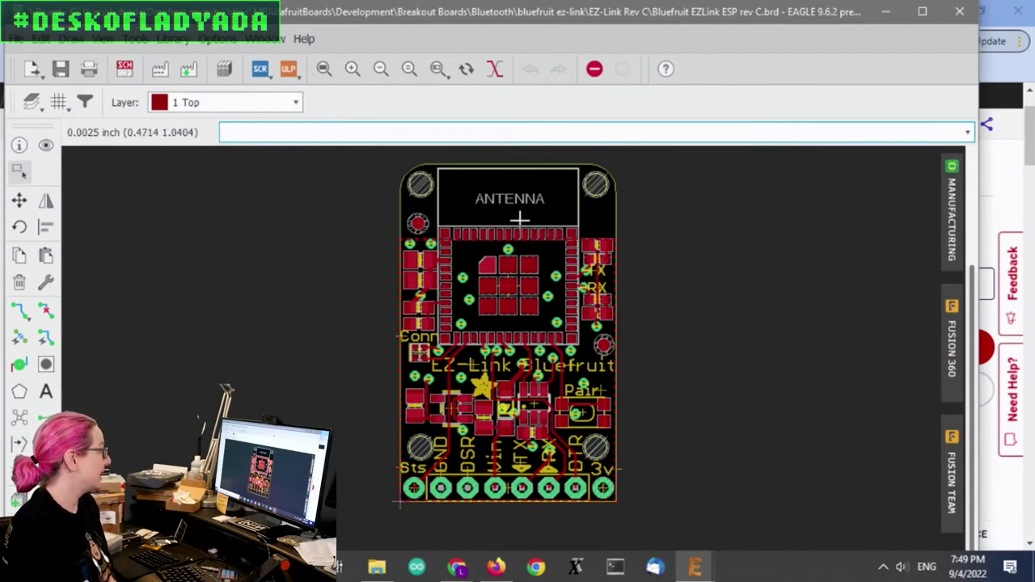
# Open BluefruitLinkv2.1.brd from the bluefruit ez-link\v2 folder in EAGLE.
pyautogui.click(377, 567)
pyautogui.click(217, 315)
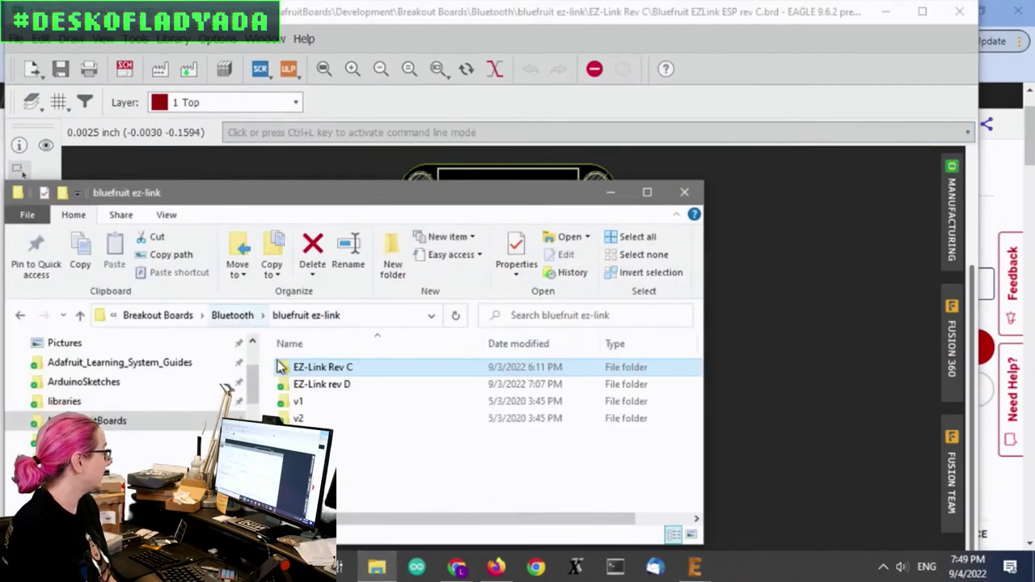
pyautogui.doubleClick(332, 415)
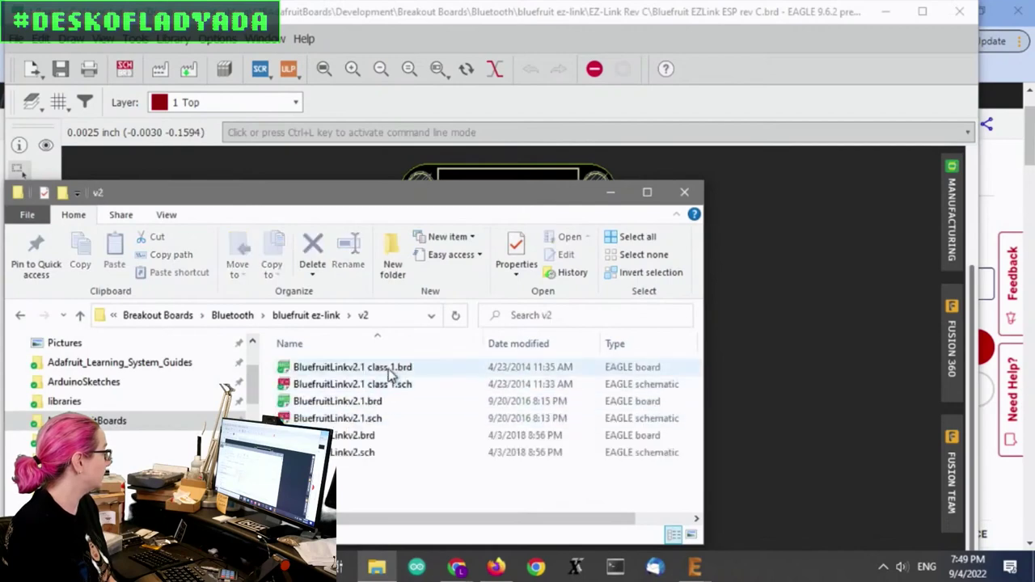
pyautogui.click(380, 403)
pyautogui.doubleClick(381, 403)
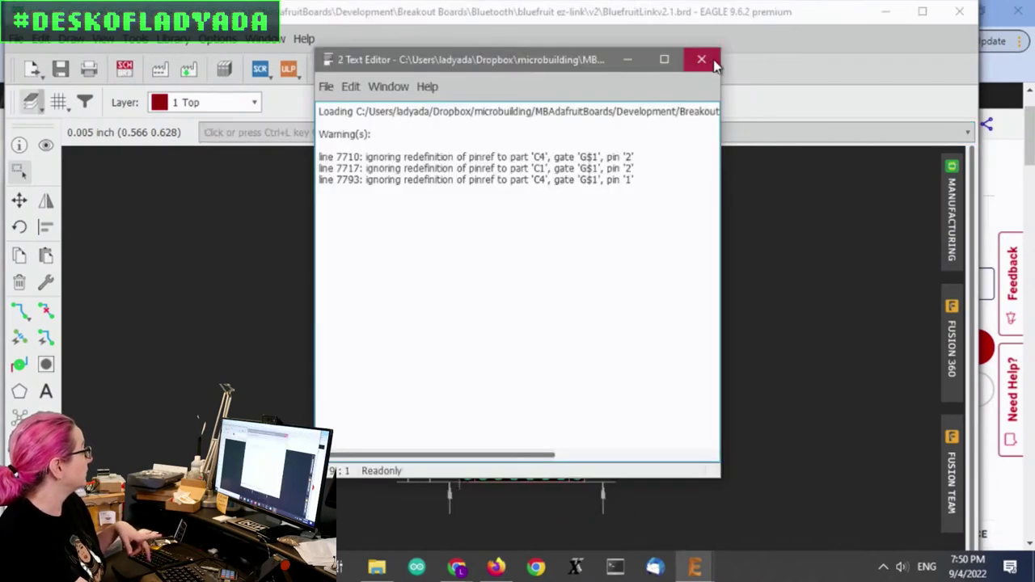
# Close the warnings log and apply the basic layer preset.
pyautogui.click(702, 59)
pyautogui.rightClick(31, 102)
pyautogui.click(66, 175)
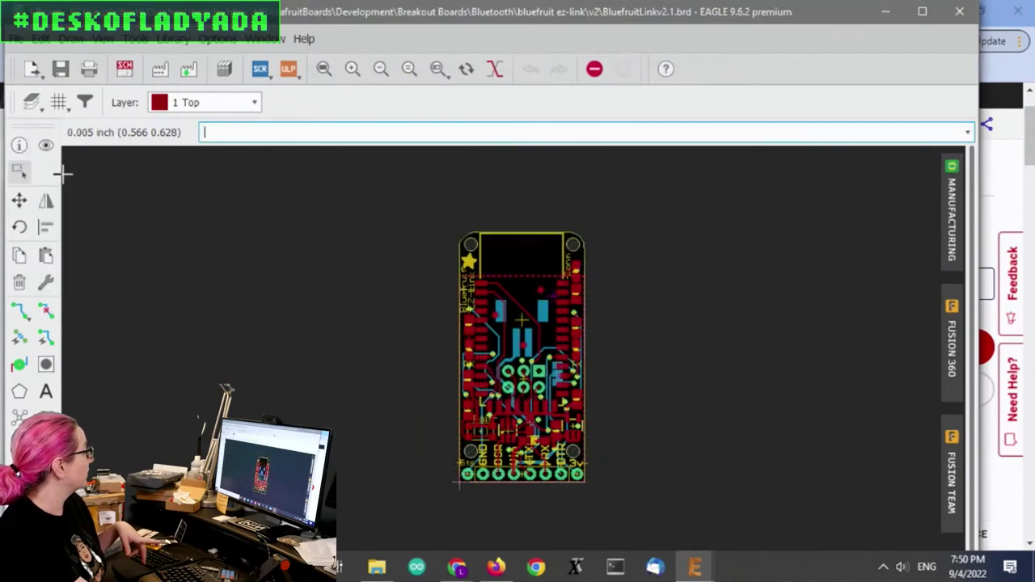
# Hide the Bottom layer, show layer 51 tDocu, and restore the board window size.
pyautogui.click(31, 103)
pyautogui.click(32, 131)
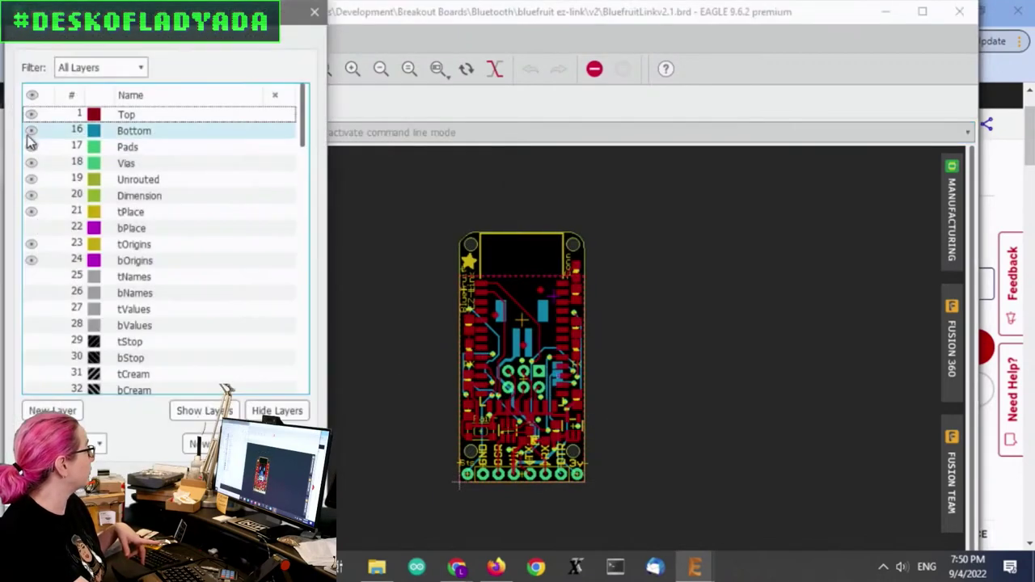
pyautogui.scroll(-10, 115, 323)
pyautogui.scroll(-5, 113, 328)
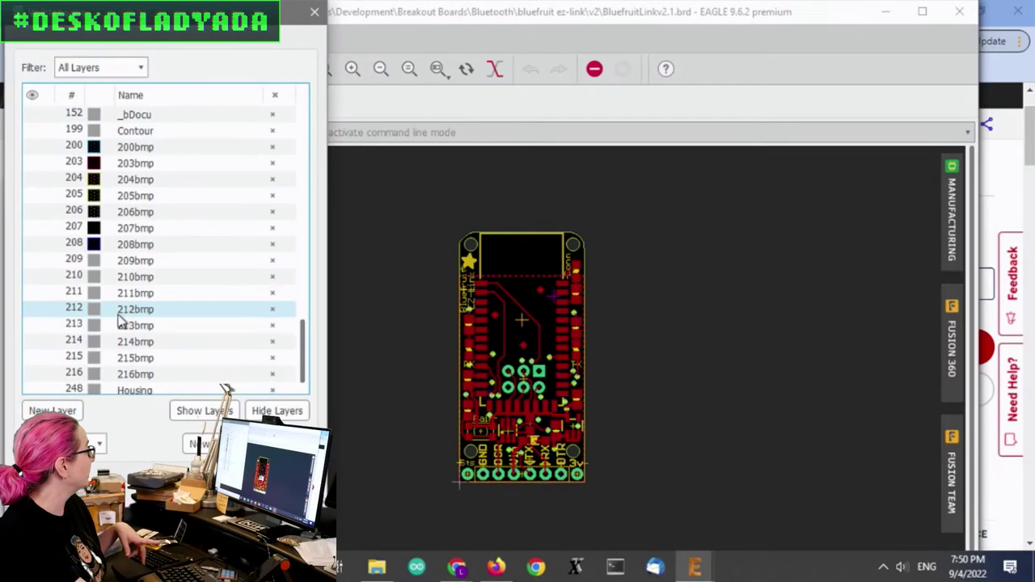
pyautogui.scroll(10, 94, 246)
pyautogui.scroll(4, 94, 246)
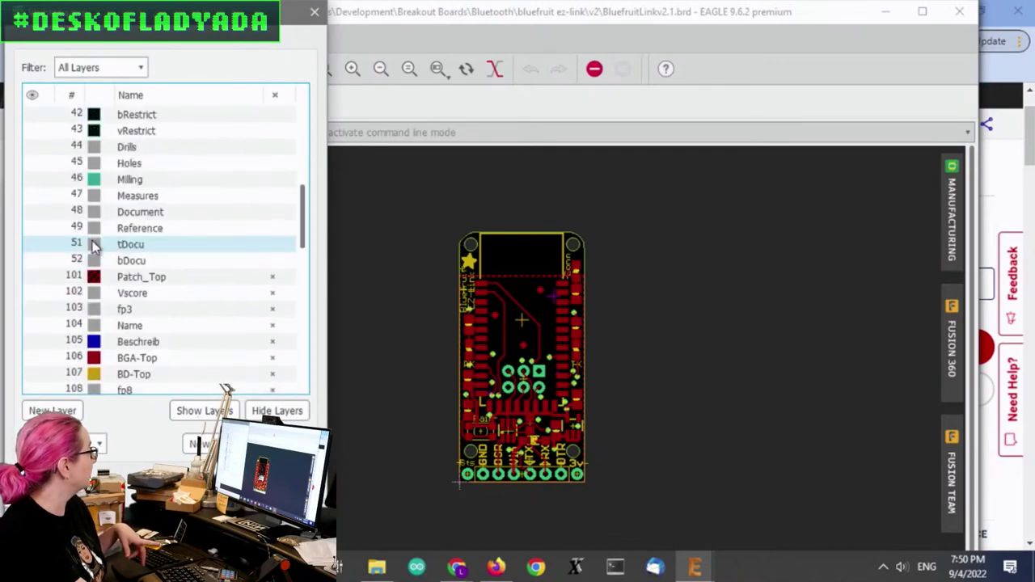
pyautogui.click(30, 292)
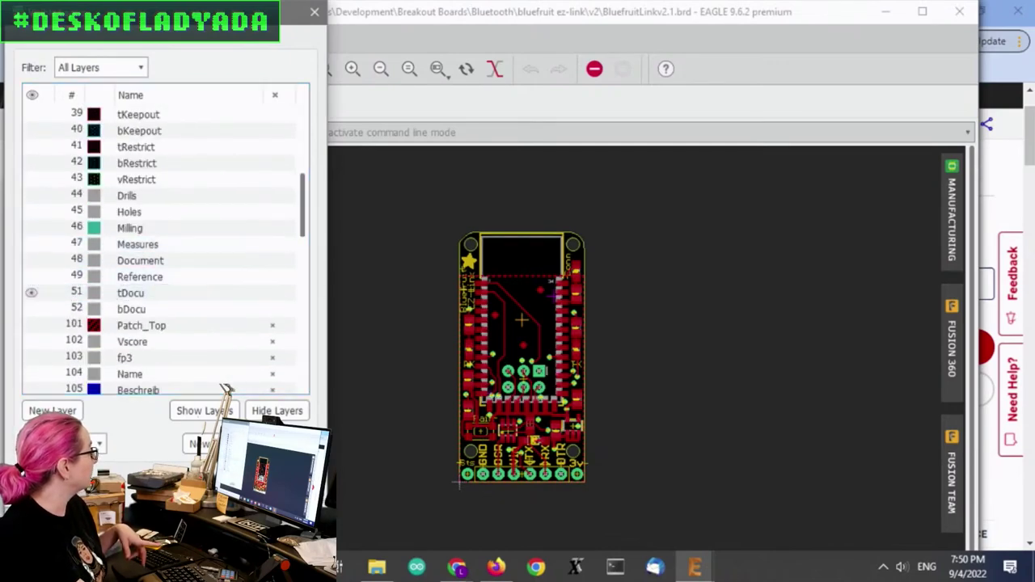
pyautogui.press('Return')
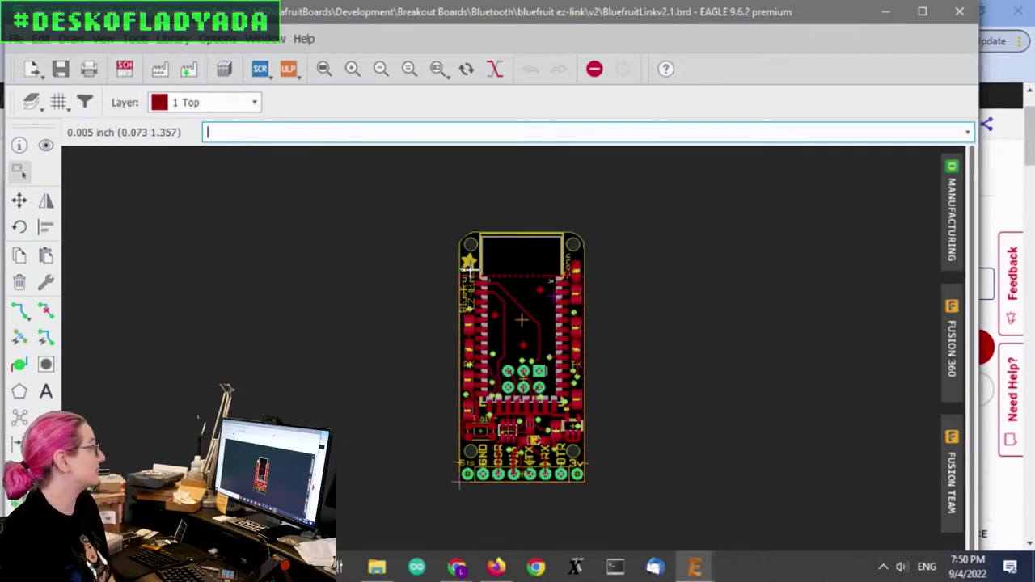
pyautogui.moveTo(746, 12); pyautogui.dragTo(745, 57)
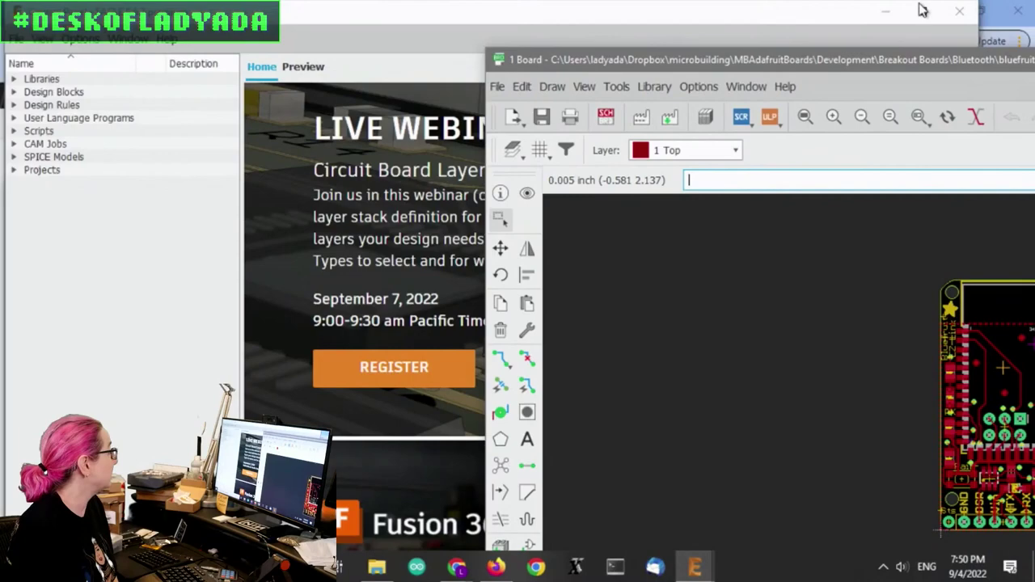
# Bring the BitsyAirliftWing Rev C1 board window to the front.
pyautogui.click(886, 11)
pyautogui.click(409, 32)
pyautogui.hotkey('ctrl', 'l')
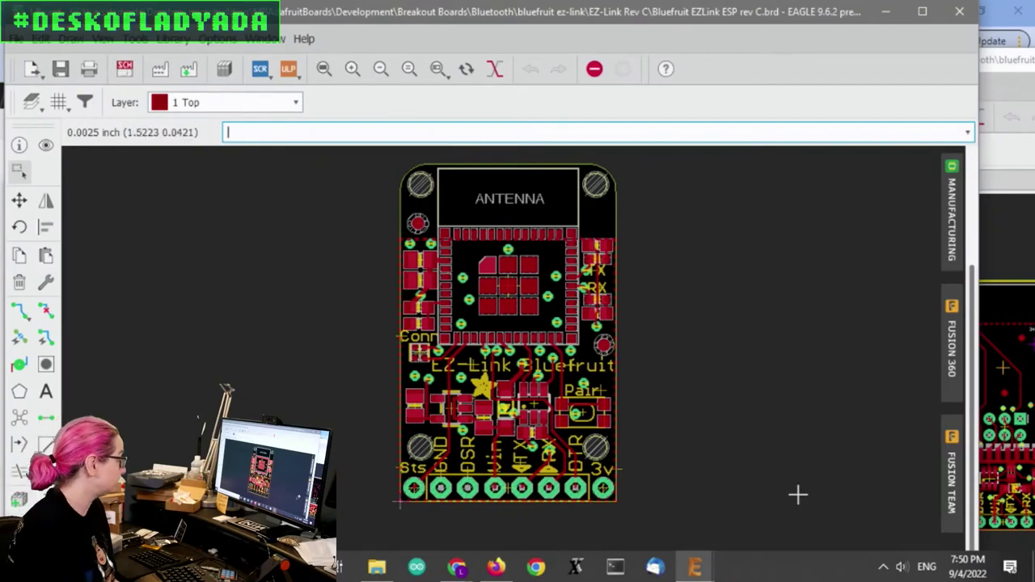
pyautogui.moveTo(720, 572)
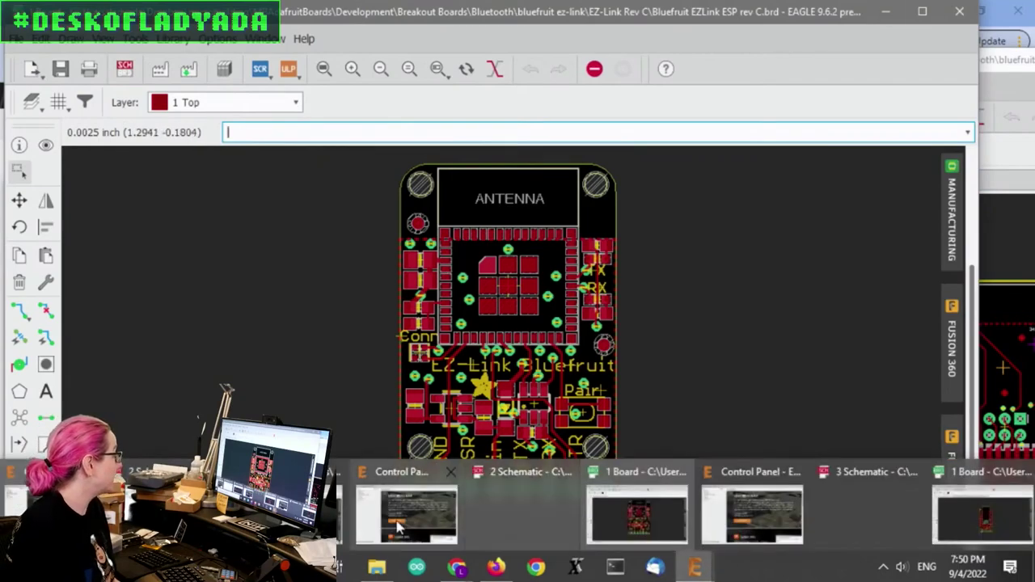
pyautogui.click(299, 510)
pyautogui.scroll(5, 518, 248)
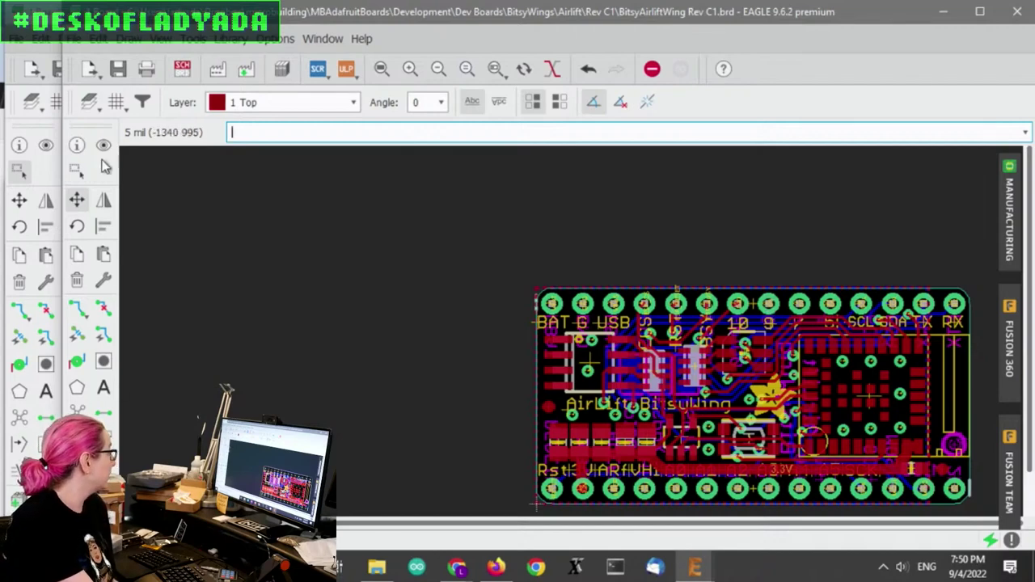
# Check the JP4 and JP2 header properties with Info, cancelling both dialogs unchanged.
pyautogui.click(76, 145)
pyautogui.click(751, 489)
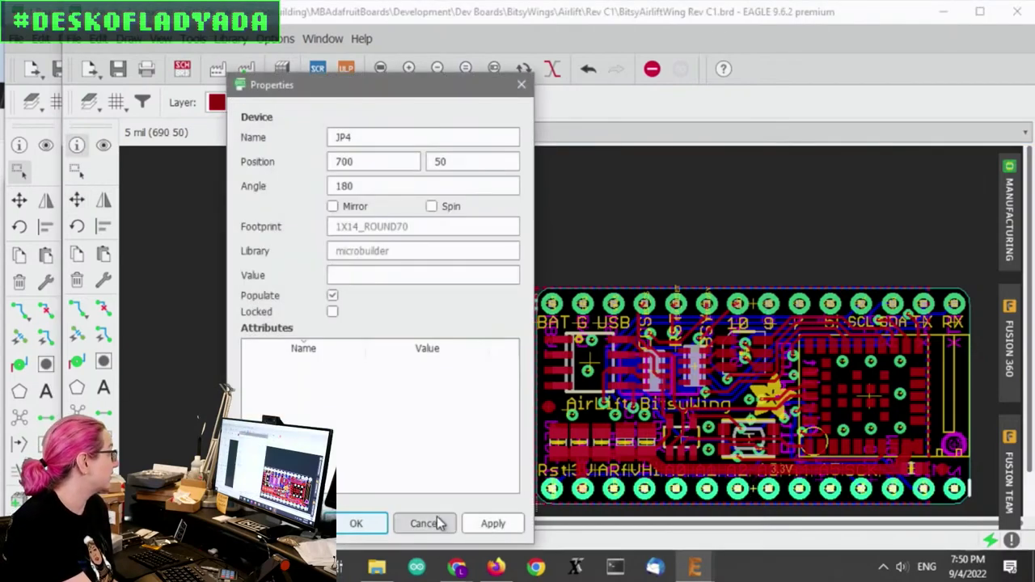
pyautogui.click(407, 525)
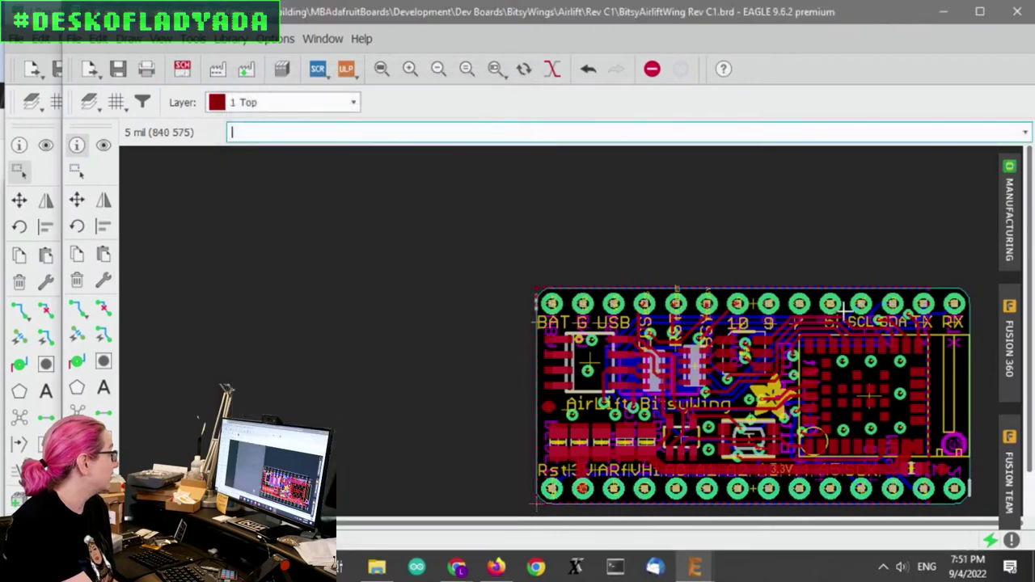
pyautogui.click(756, 307)
pyautogui.click(431, 507)
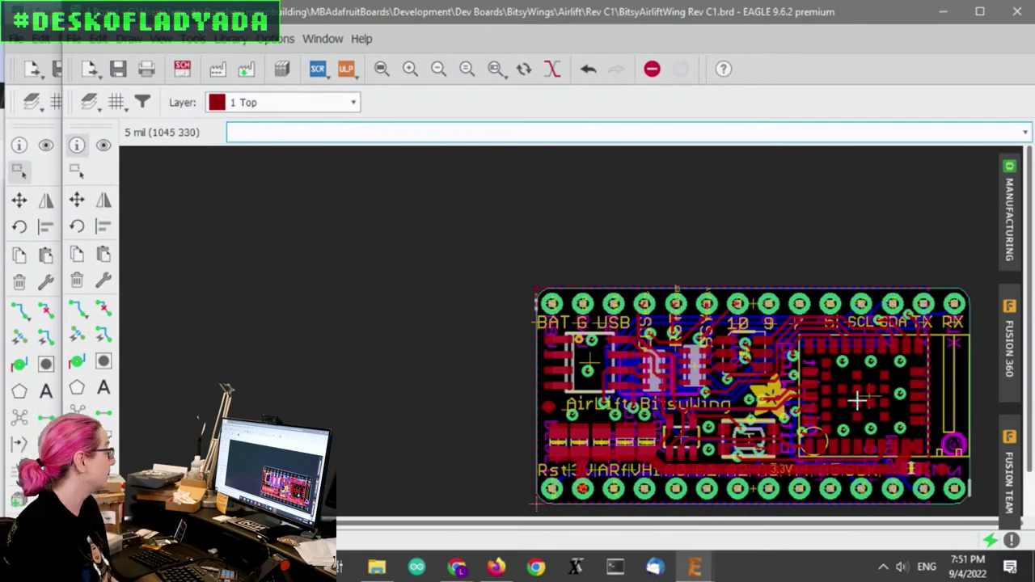
pyautogui.click(458, 566)
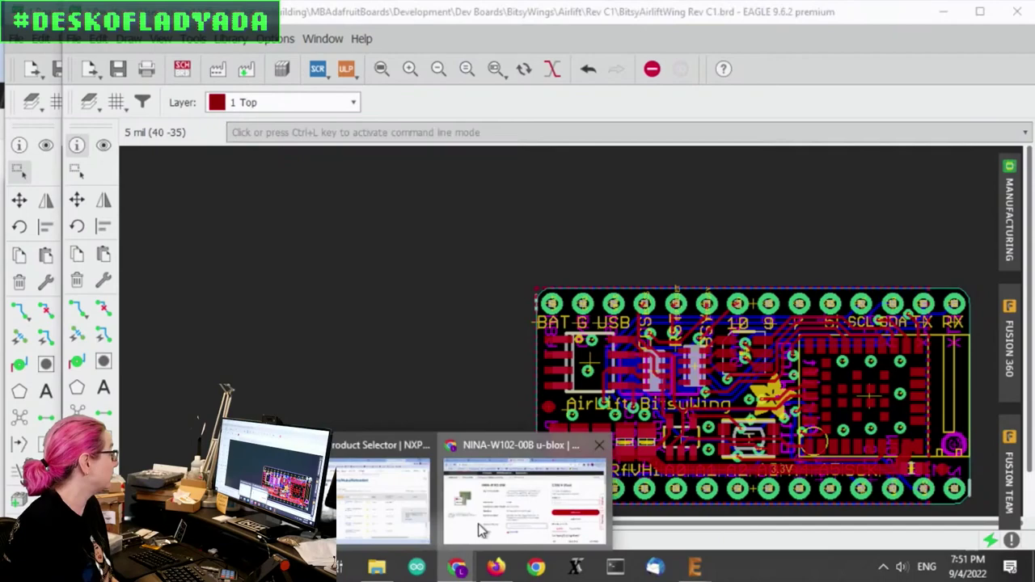
# Switch to the ESP Product Selector page in the browser and press Start Now.
pyautogui.click(479, 529)
pyautogui.click(748, 16)
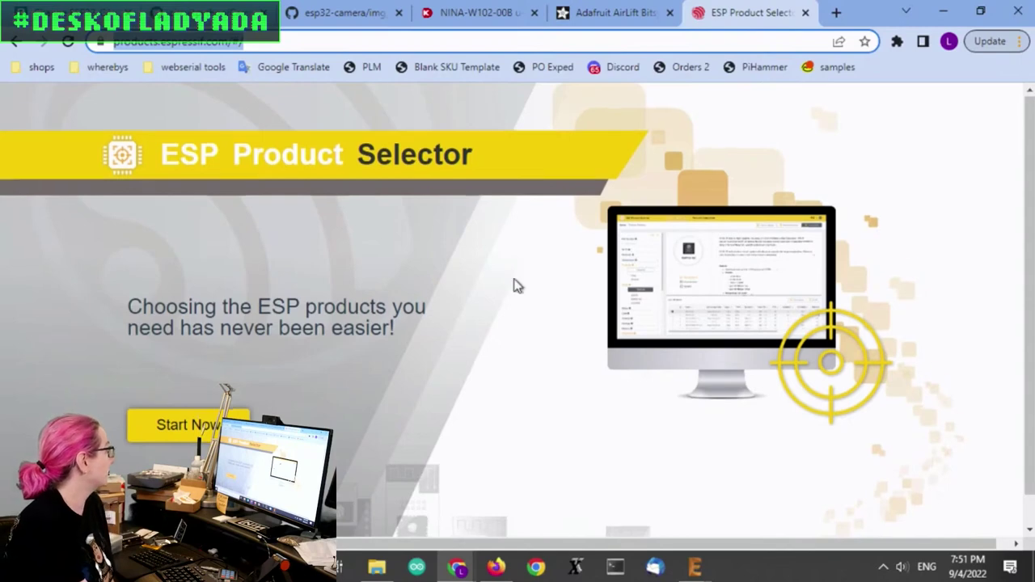
pyautogui.scroll(-1, 513, 284)
pyautogui.click(168, 389)
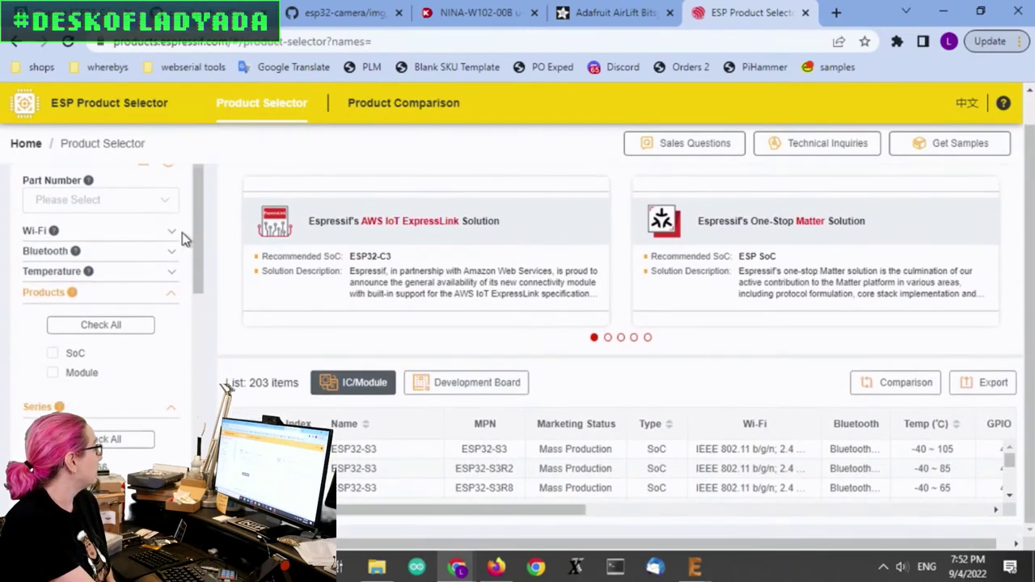
# Expand and collapse the Wi-Fi and Bluetooth filter sections without selecting anything.
pyautogui.click(173, 234)
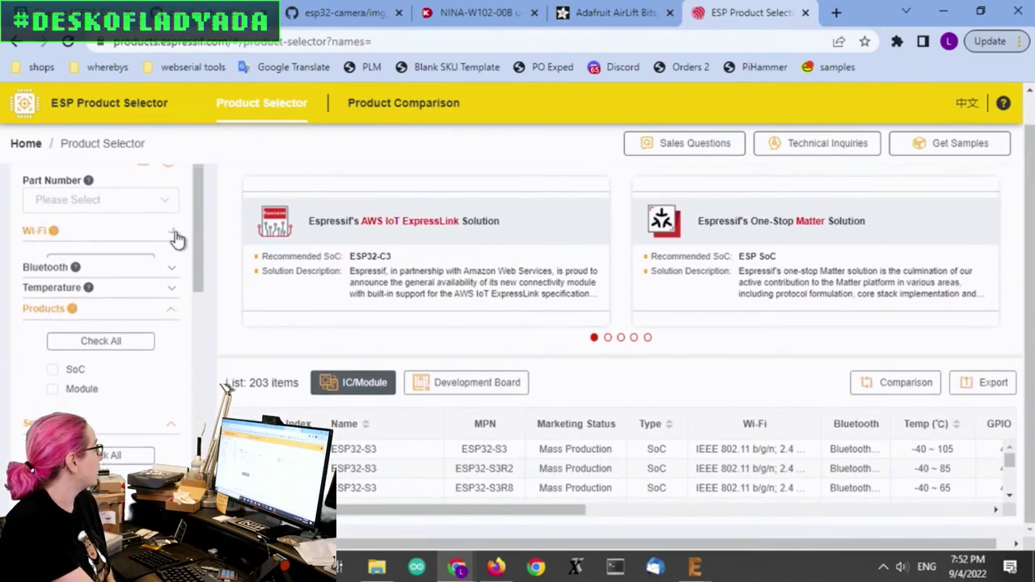
pyautogui.click(177, 238)
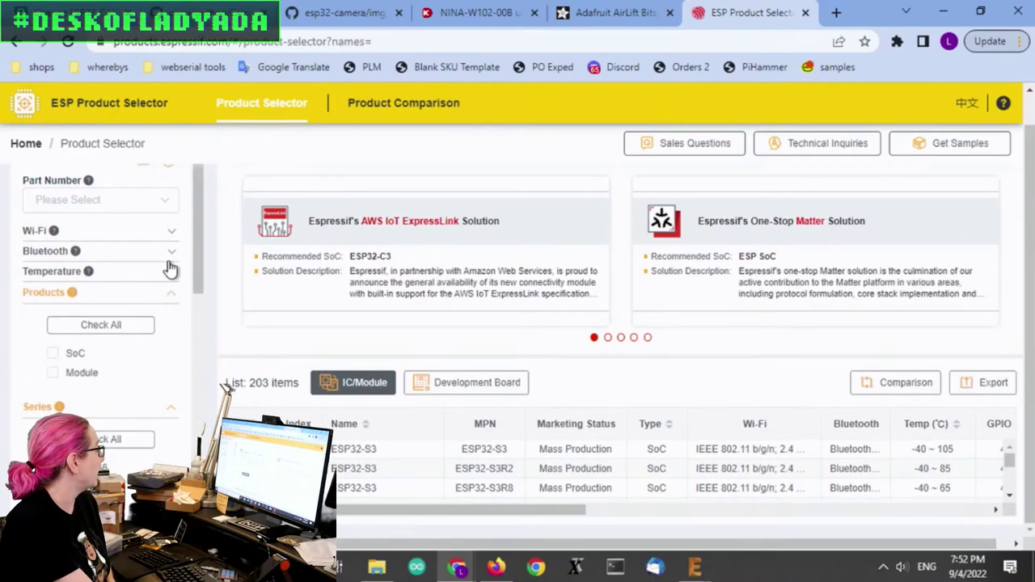
pyautogui.click(169, 257)
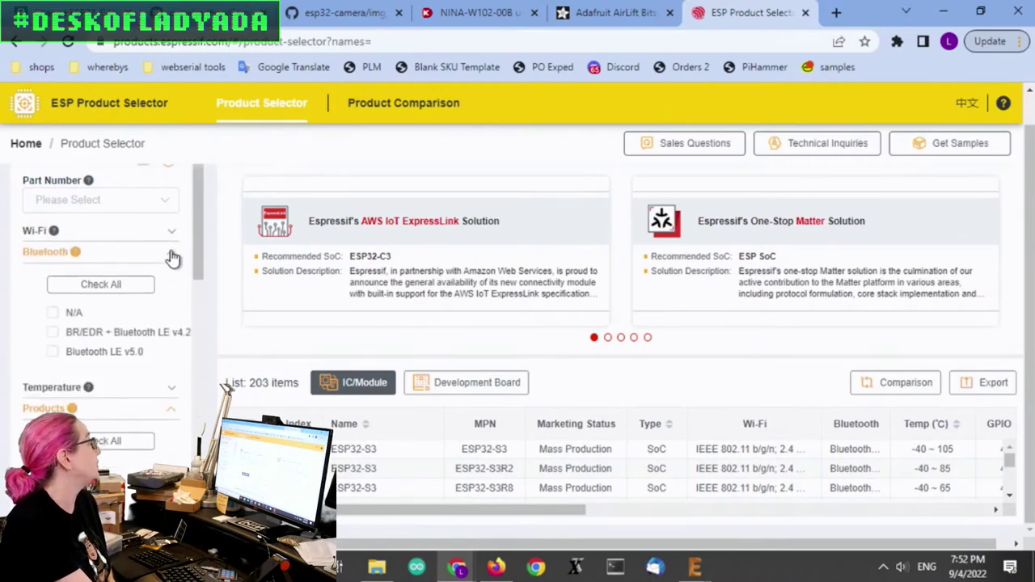
pyautogui.click(172, 255)
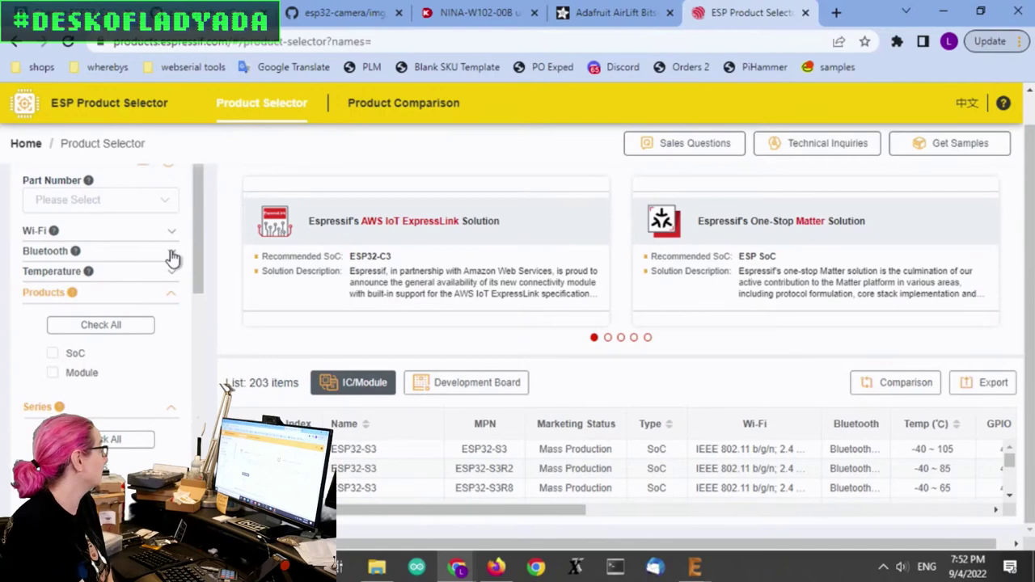
# Filter the product list to the ESP32 series and Module products.
pyautogui.scroll(-3, 167, 308)
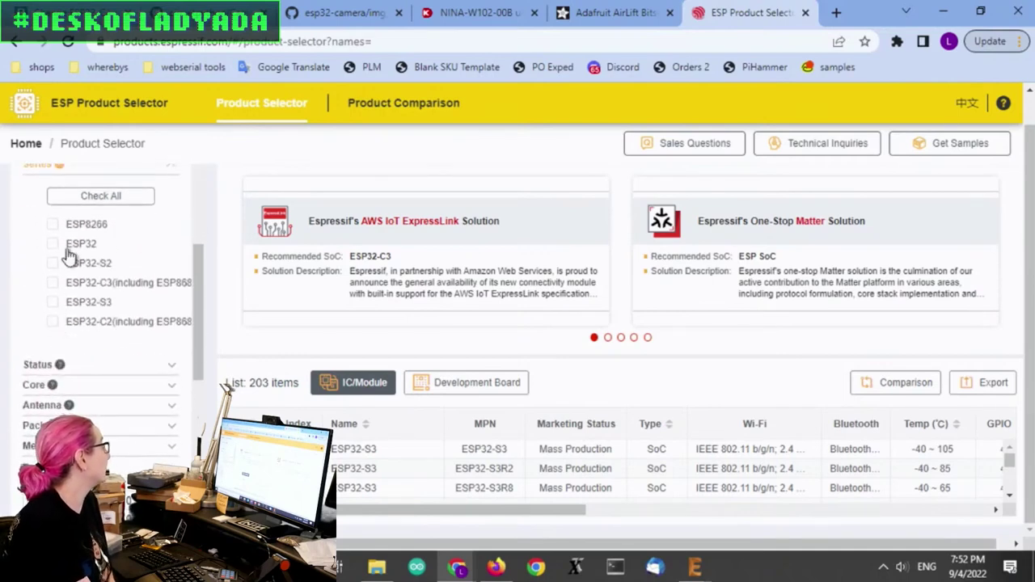
pyautogui.click(53, 244)
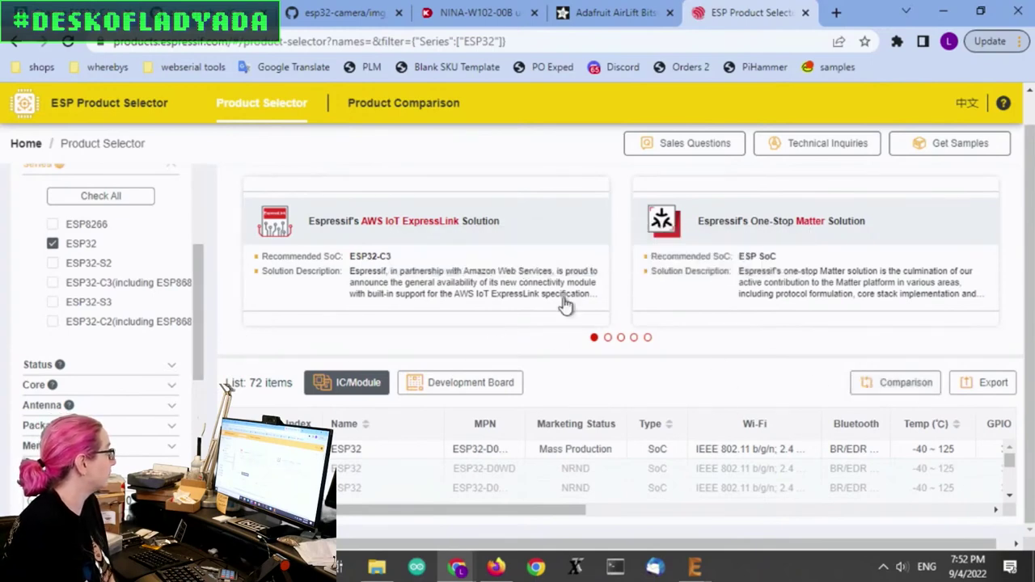
pyautogui.moveTo(196, 354); pyautogui.dragTo(203, 289)
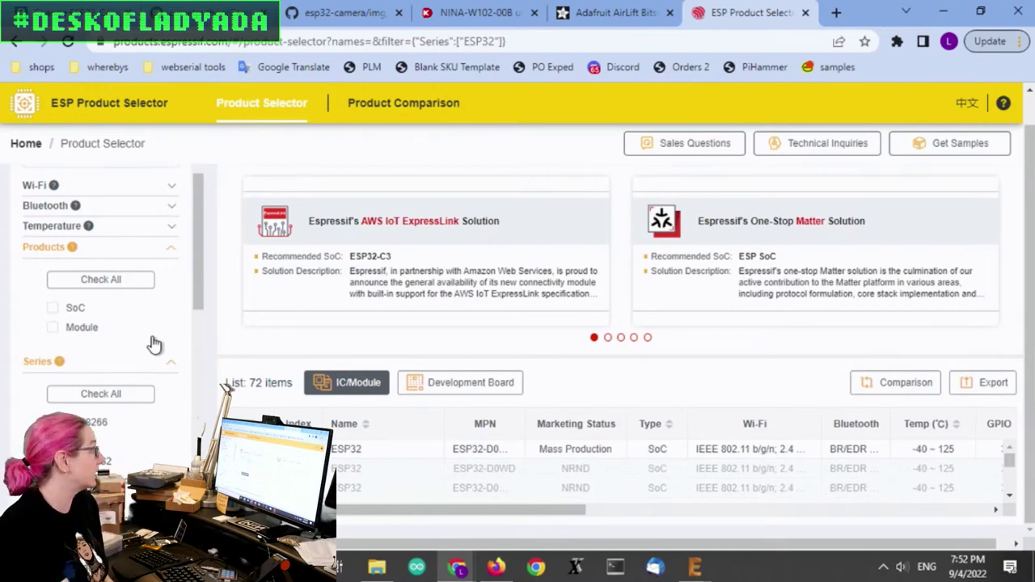
pyautogui.click(87, 328)
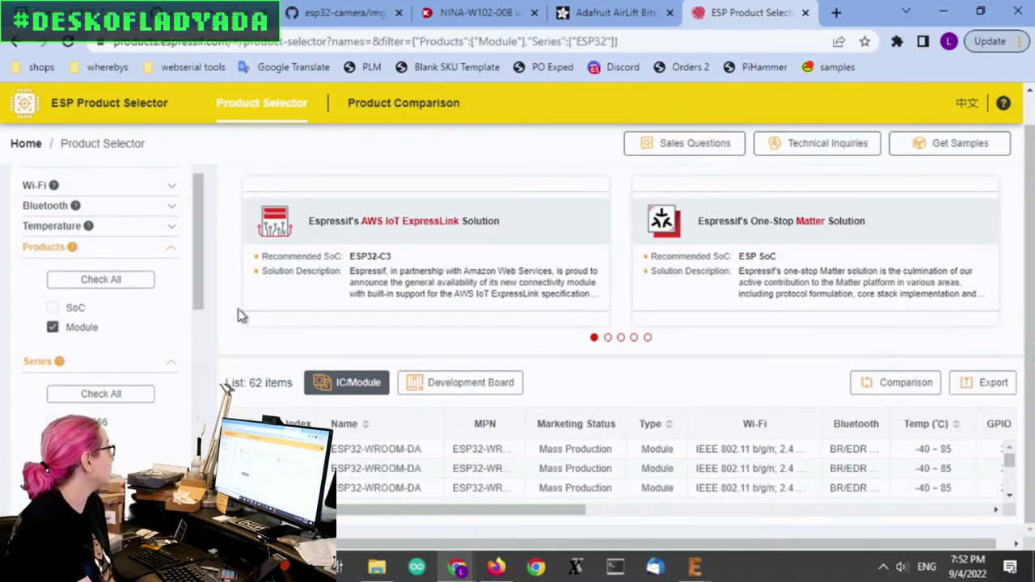
pyautogui.moveTo(196, 260); pyautogui.dragTo(218, 372)
# Narrow the list further to Mass Production status and PCB antenna modules.
pyautogui.click(171, 249)
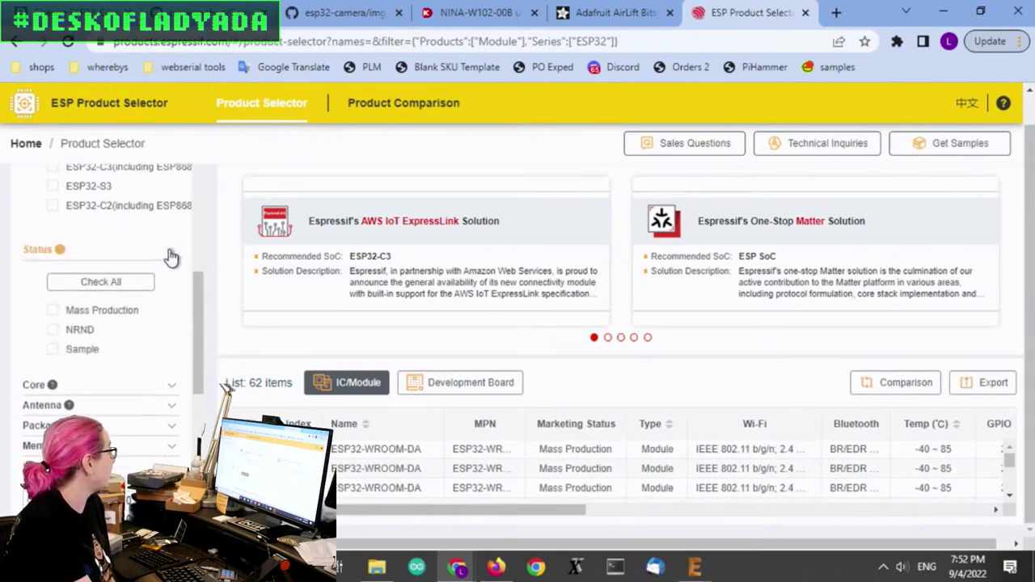
pyautogui.click(53, 311)
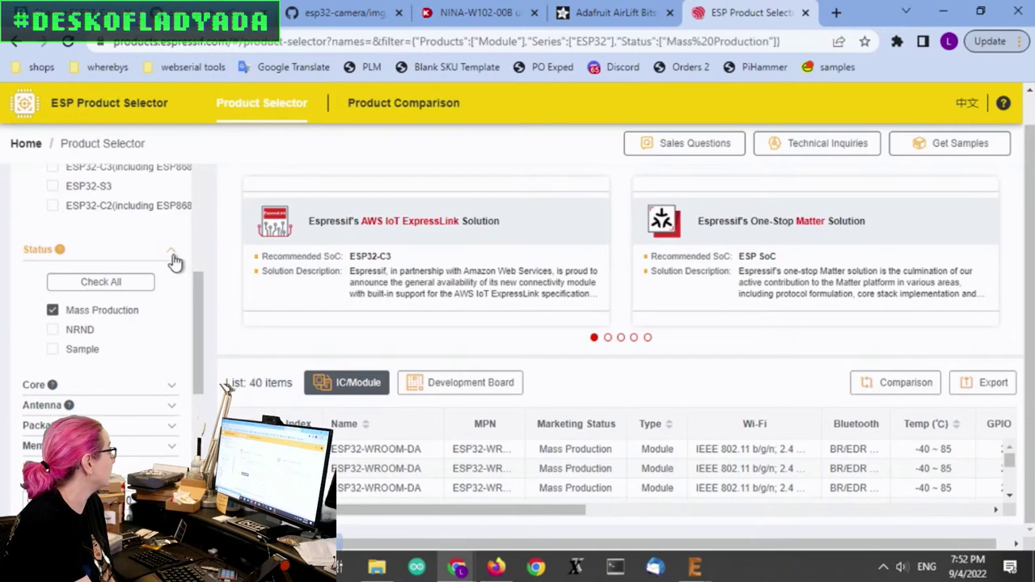
pyautogui.click(172, 255)
pyautogui.click(174, 271)
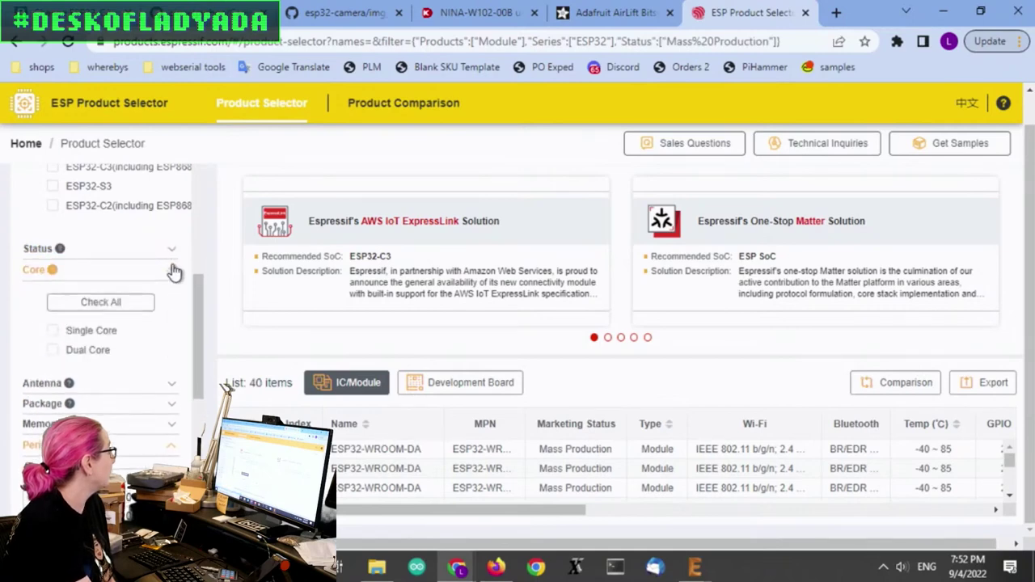
pyautogui.click(173, 270)
pyautogui.click(172, 290)
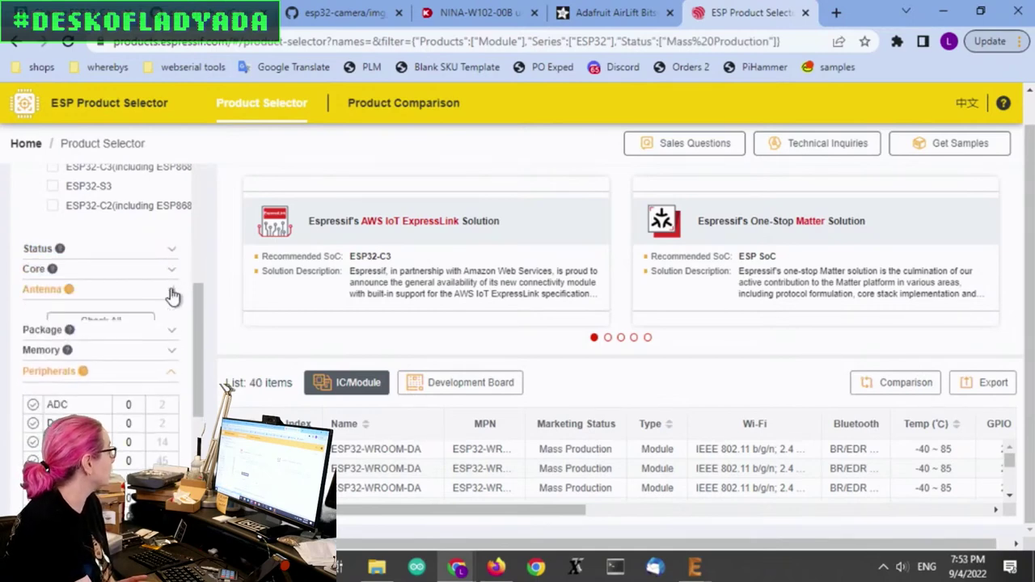
pyautogui.click(53, 370)
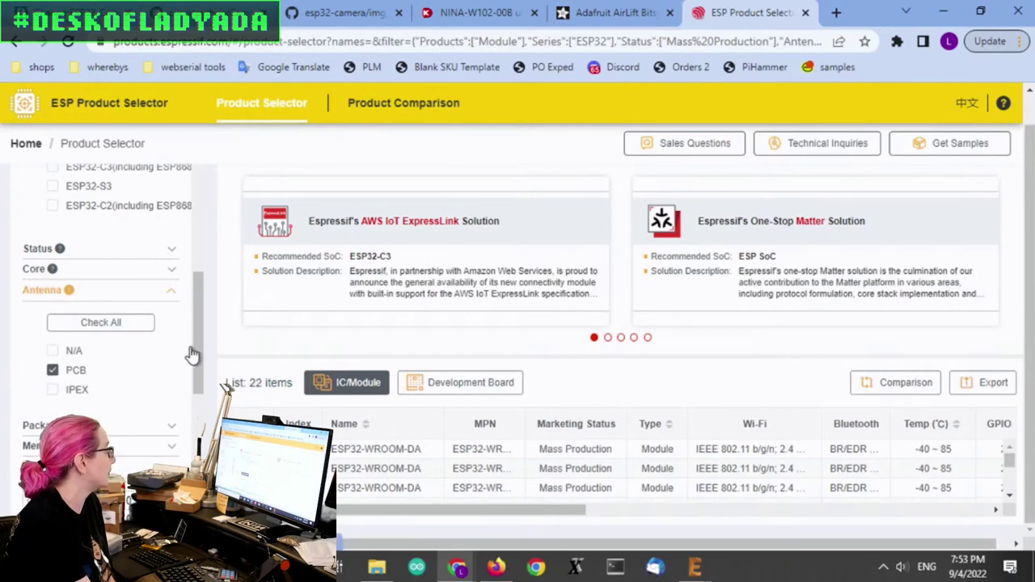
pyautogui.scroll(-1, 192, 345)
pyautogui.scroll(-2, 192, 345)
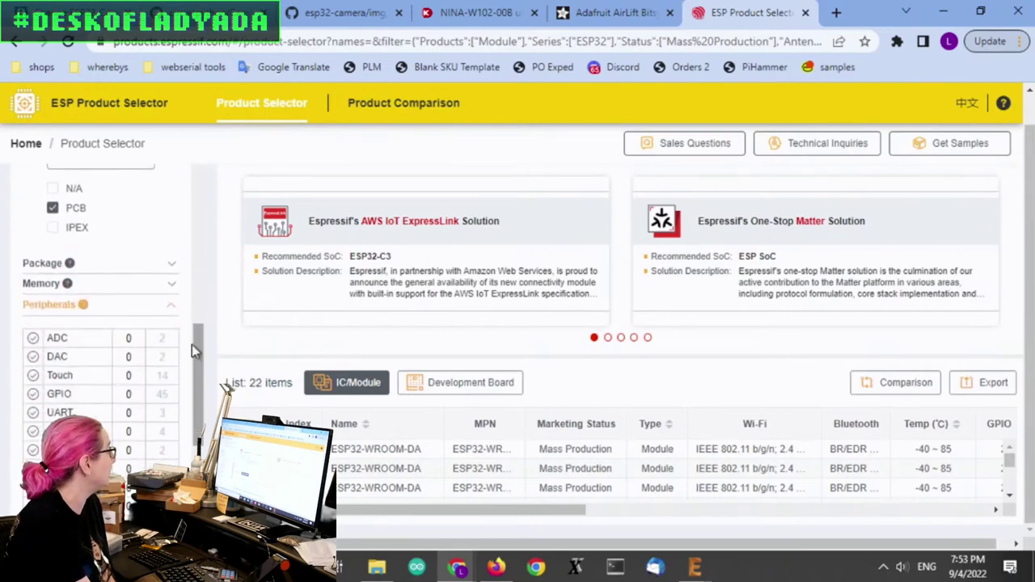
pyautogui.click(171, 269)
pyautogui.click(172, 271)
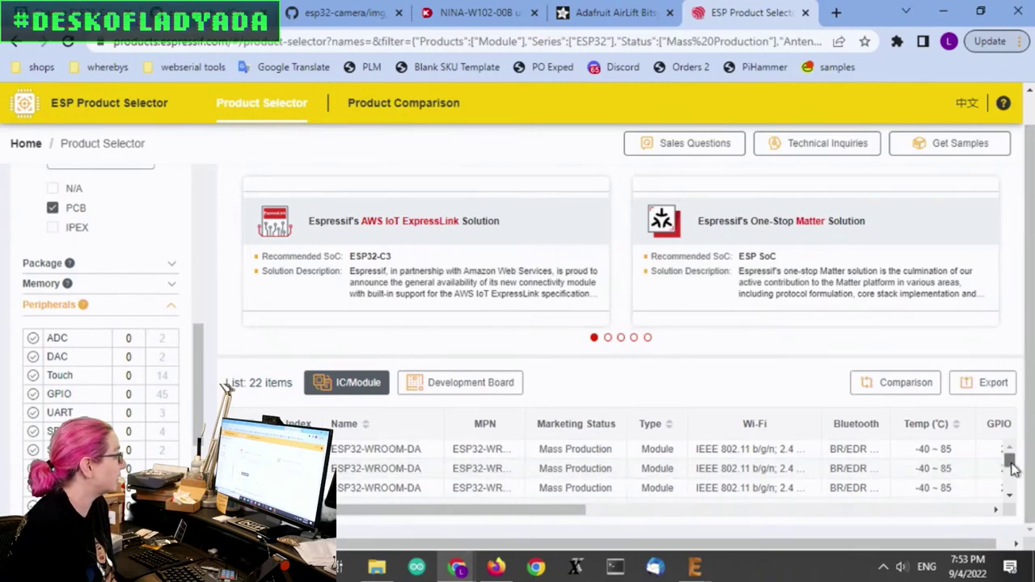
# Scroll the 22-module table and pan right to the ROM, PSRAM, frequency and Size (mm) columns.
pyautogui.moveTo(1008, 465); pyautogui.dragTo(1009, 483)
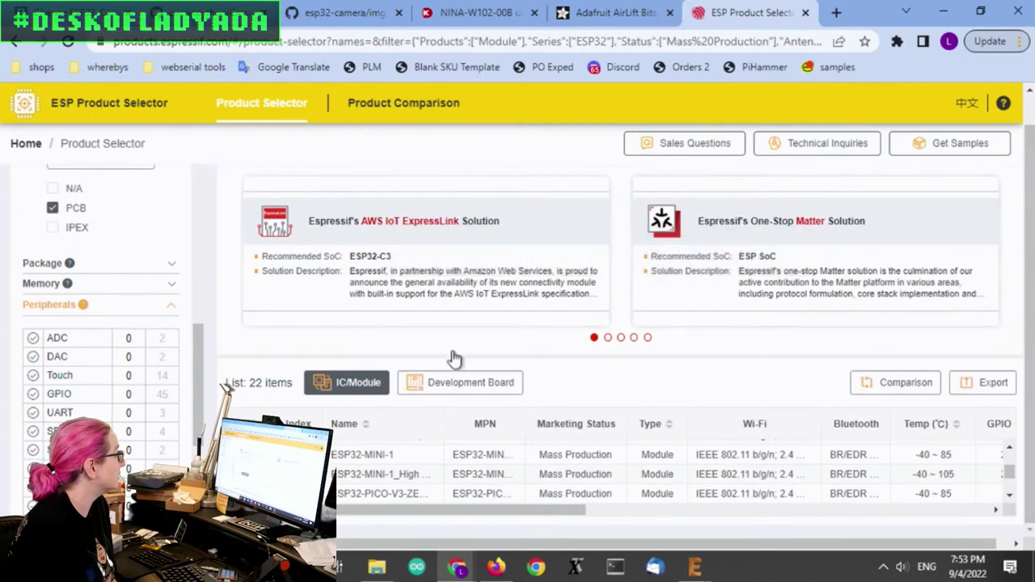
pyautogui.scroll(-2, 704, 483)
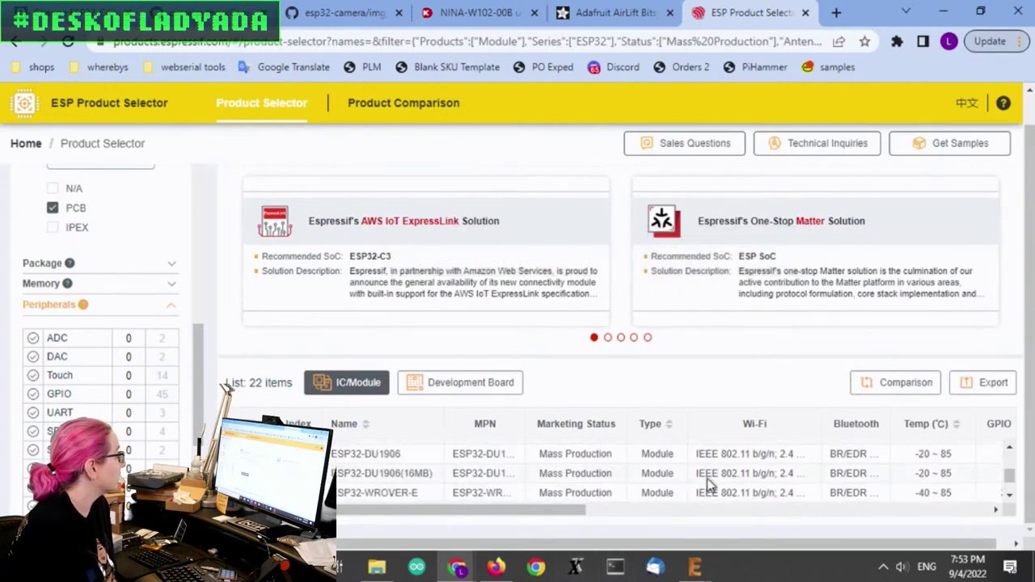
pyautogui.scroll(2, 708, 485)
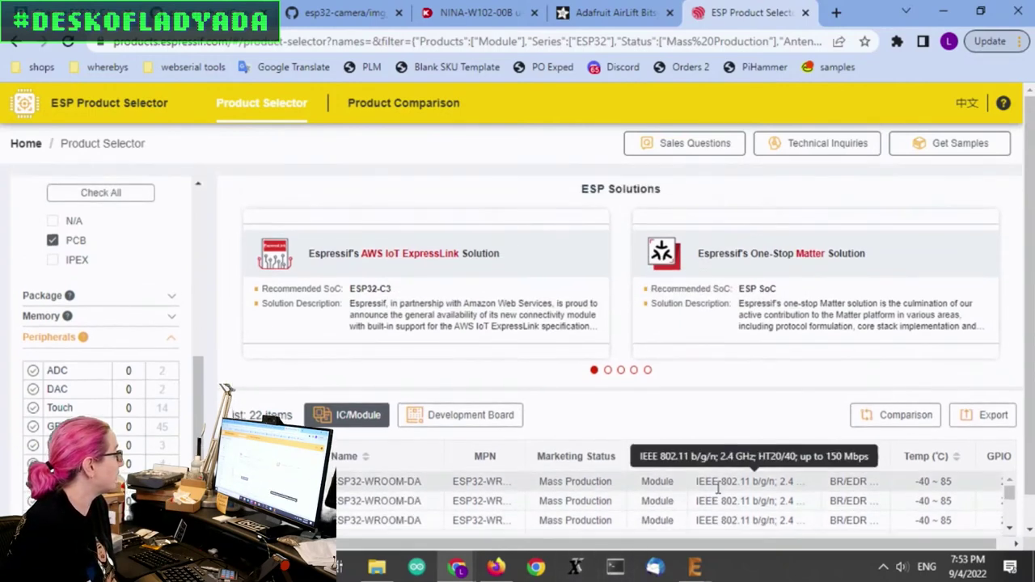
pyautogui.scroll(5, 577, 465)
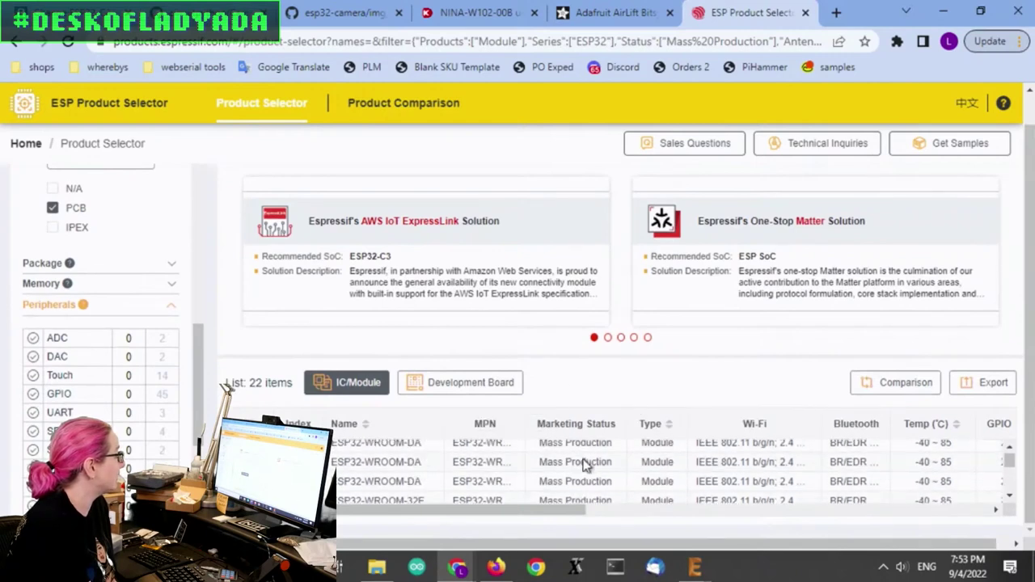
pyautogui.scroll(3, 624, 476)
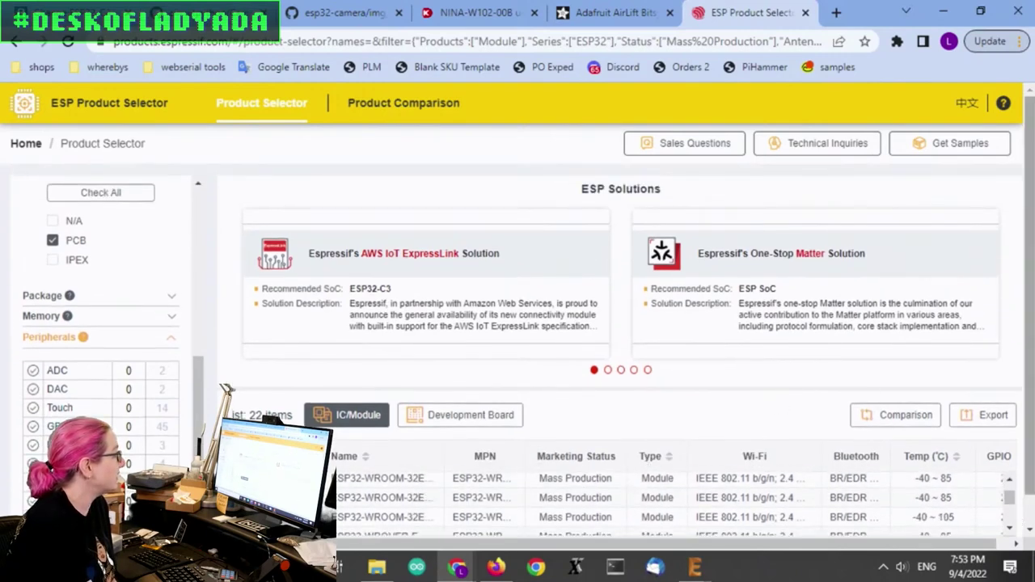
pyautogui.scroll(-2, 1029, 405)
pyautogui.moveTo(565, 511); pyautogui.dragTo(905, 509)
# Sort the modules by Size (mm), smallest first, putting ESP32-PICO-MINI-02 on top.
pyautogui.click(782, 429)
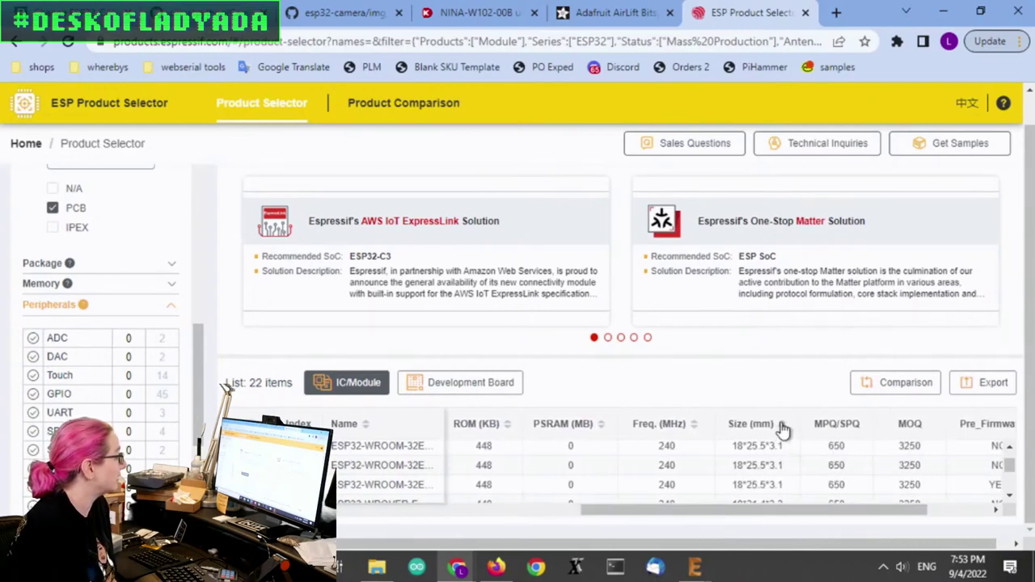
pyautogui.click(786, 427)
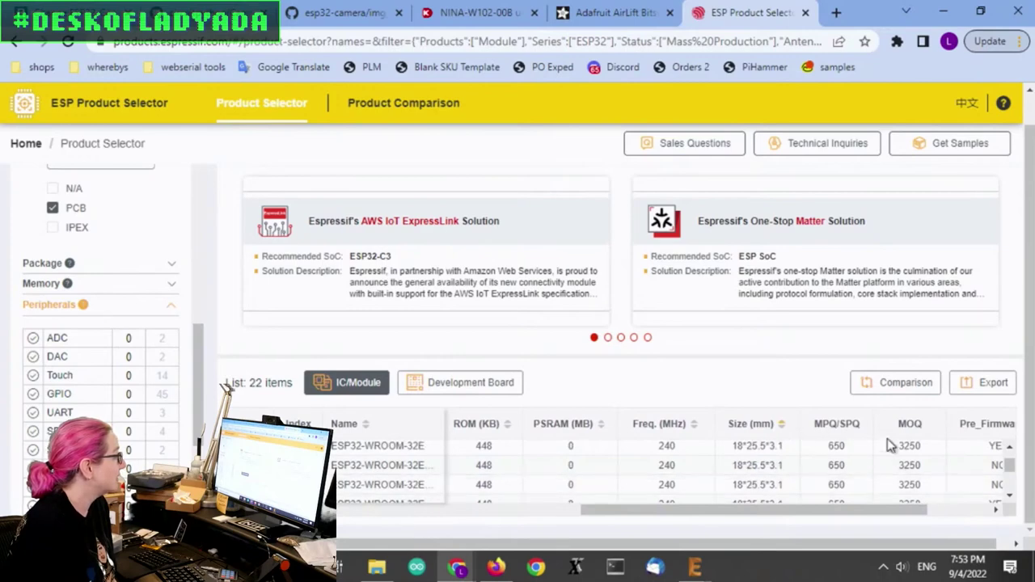
pyautogui.scroll(-5, 991, 457)
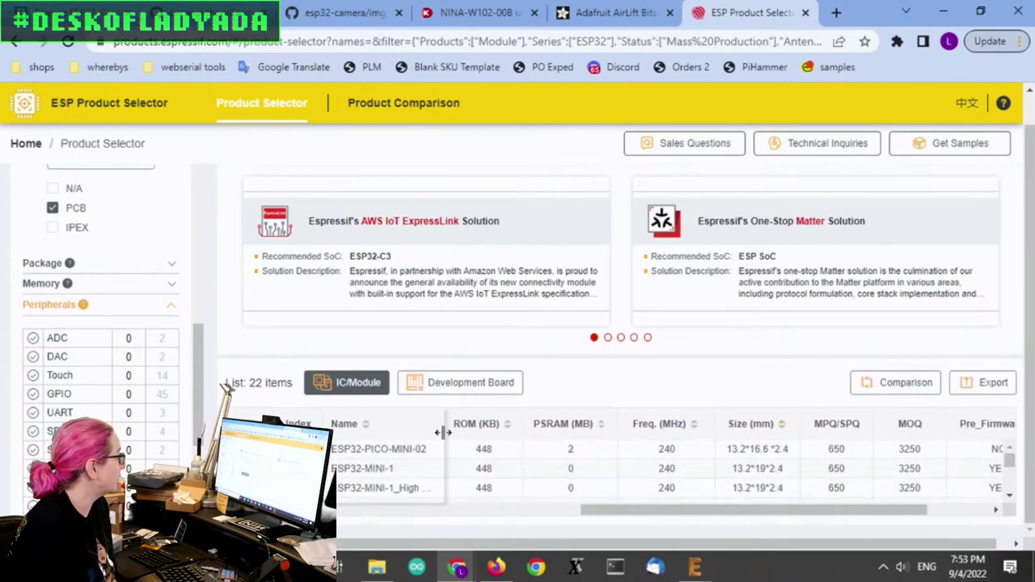
# Widen the Name column to show full module names and scan across the table columns.
pyautogui.moveTo(445, 432); pyautogui.dragTo(502, 428)
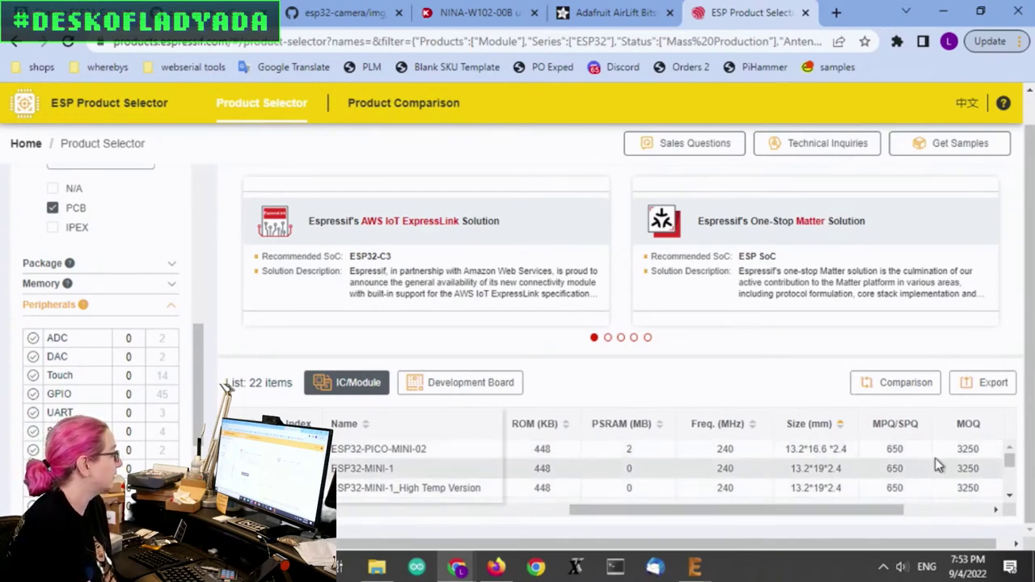
pyautogui.moveTo(576, 508); pyautogui.dragTo(441, 510)
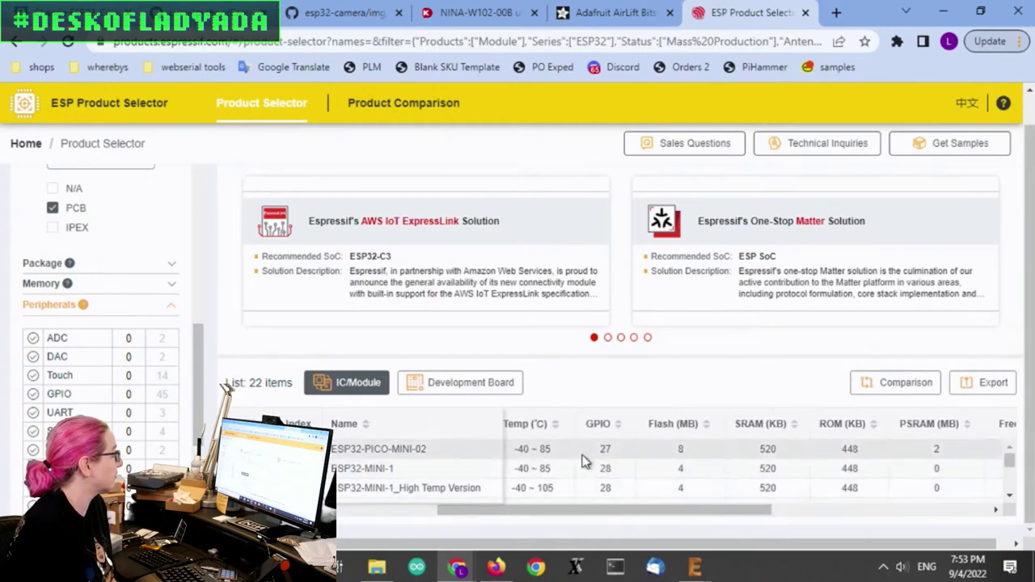
pyautogui.moveTo(627, 509); pyautogui.dragTo(500, 520)
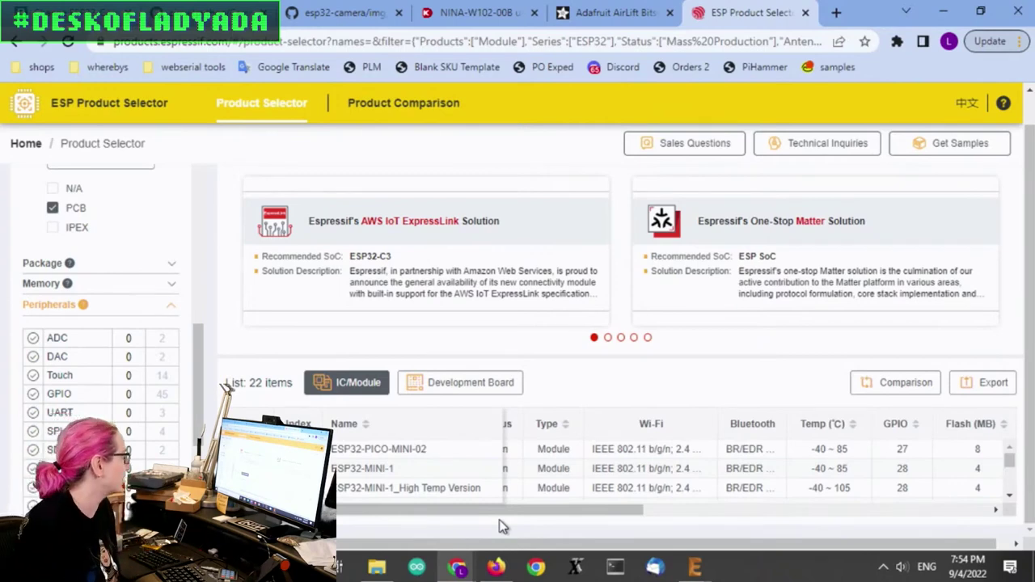
pyautogui.moveTo(506, 512); pyautogui.dragTo(400, 511)
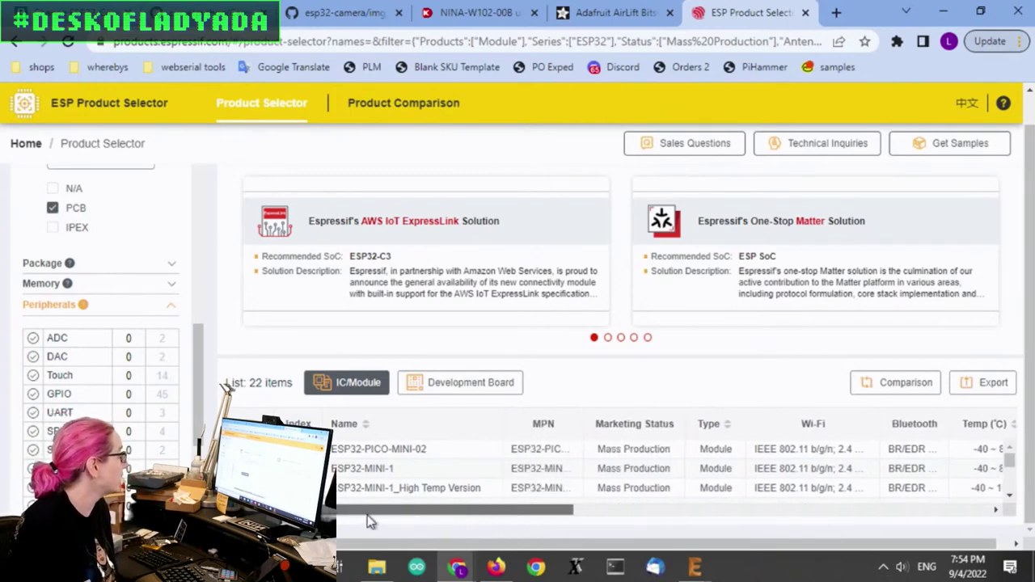
pyautogui.moveTo(471, 509); pyautogui.dragTo(866, 532)
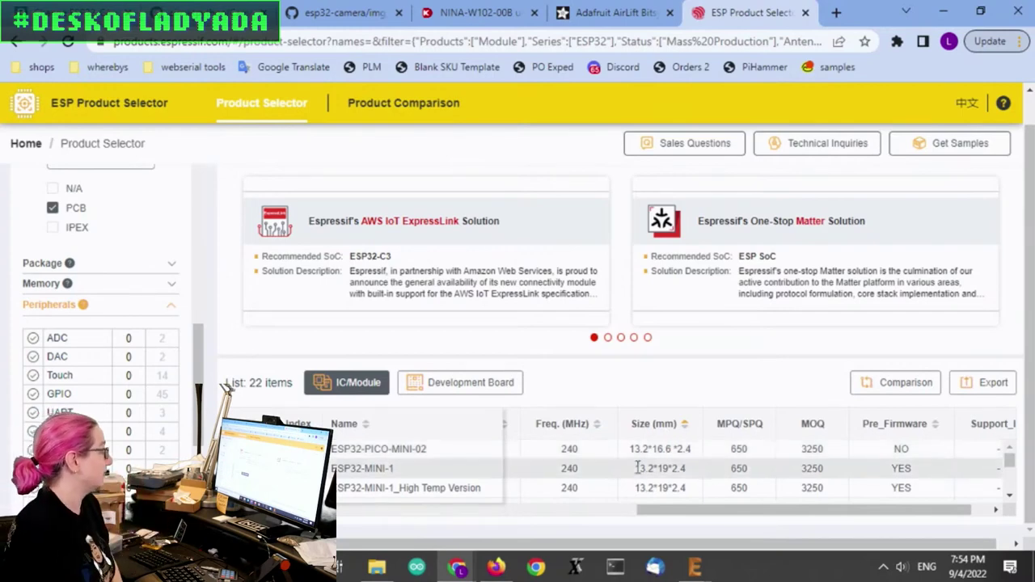
# Bring the BitsyAirliftWing Rev C1 board to the front and zoom in on its four module footprints.
pyautogui.moveTo(695, 566)
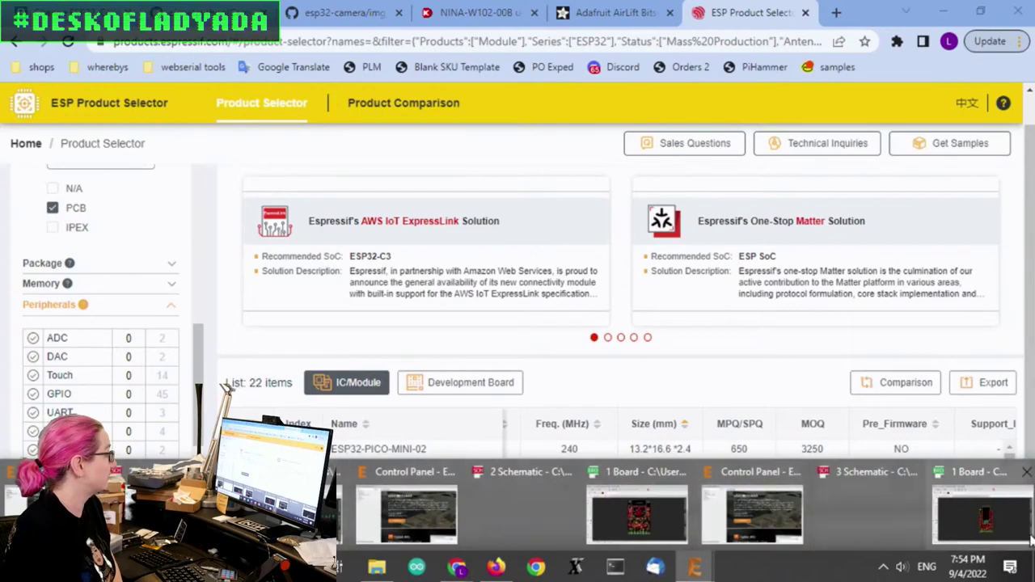
pyautogui.click(637, 509)
pyautogui.scroll(-2, 402, 277)
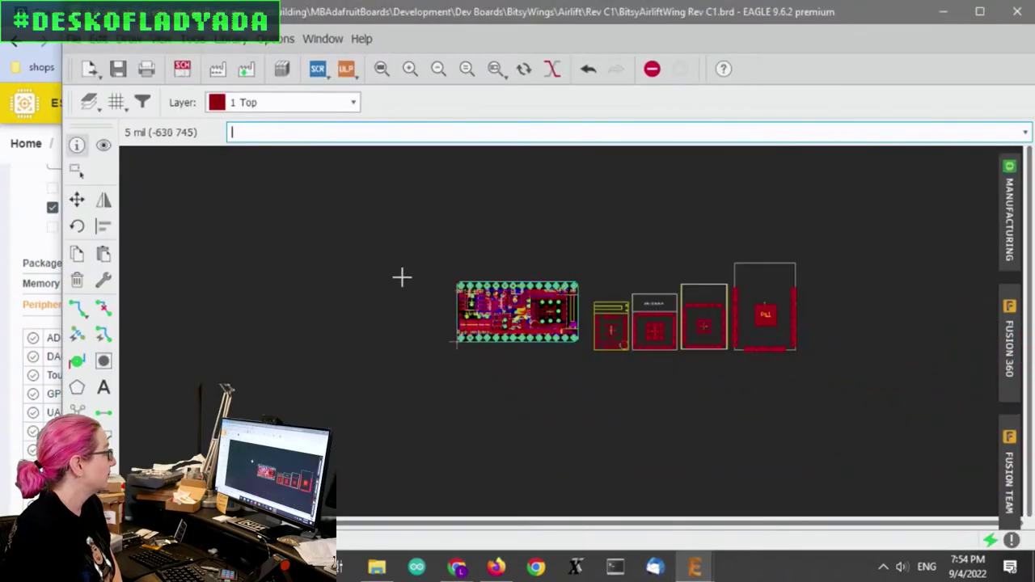
pyautogui.scroll(5, 813, 278)
pyautogui.scroll(1, 639, 326)
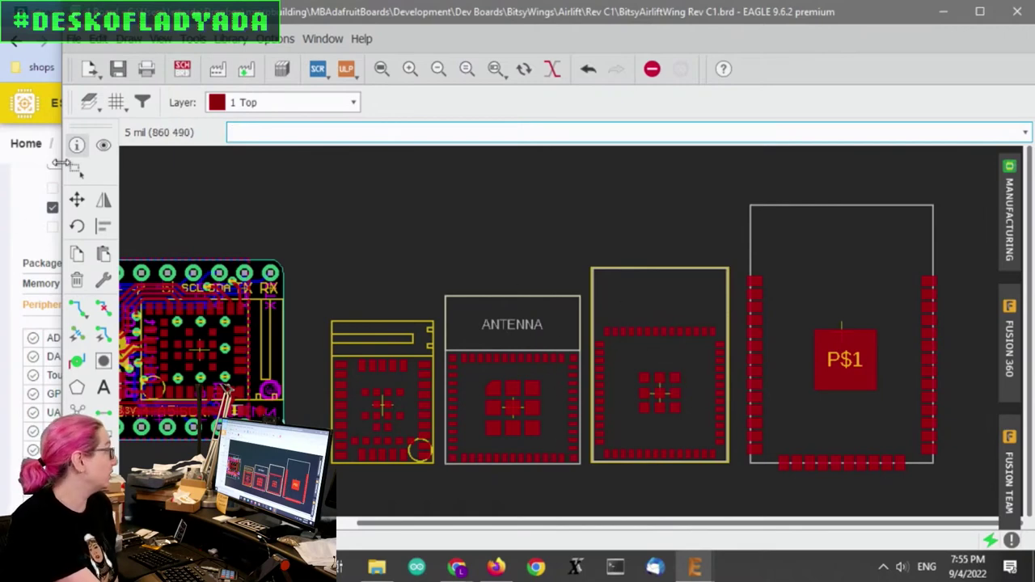
pyautogui.click(76, 199)
pyautogui.click(659, 388)
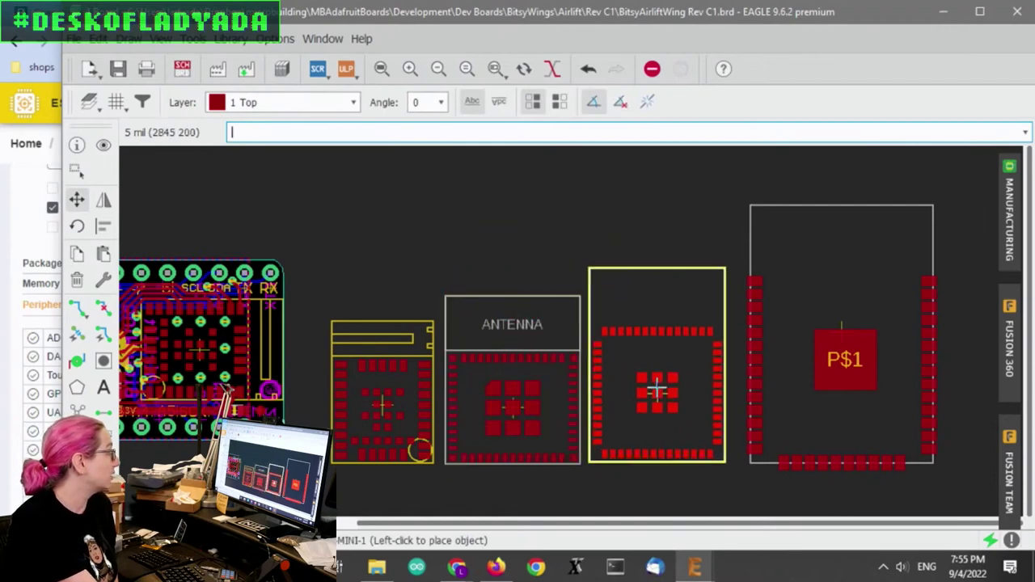
pyautogui.click(657, 391)
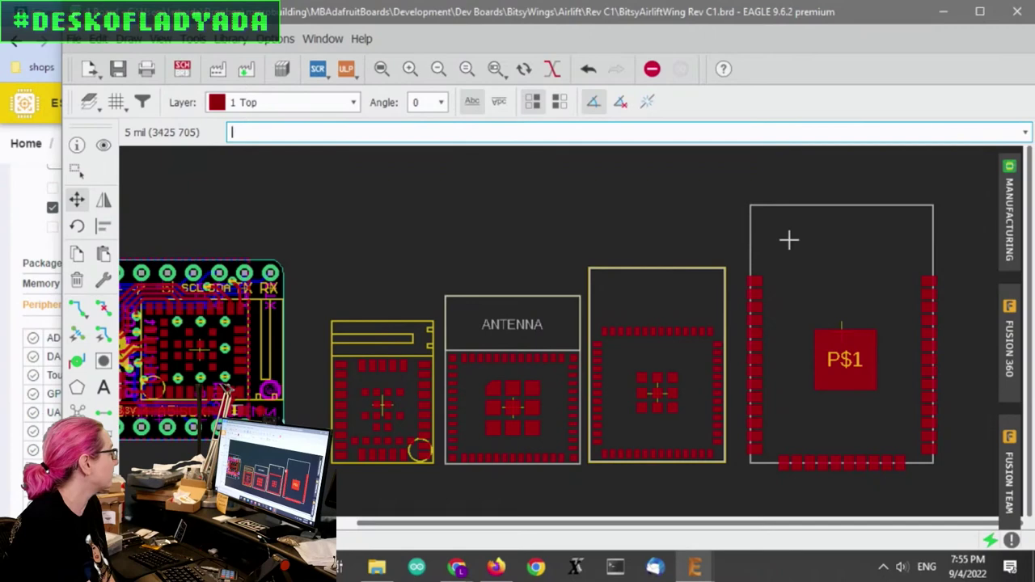
pyautogui.scroll(-1, 780, 258)
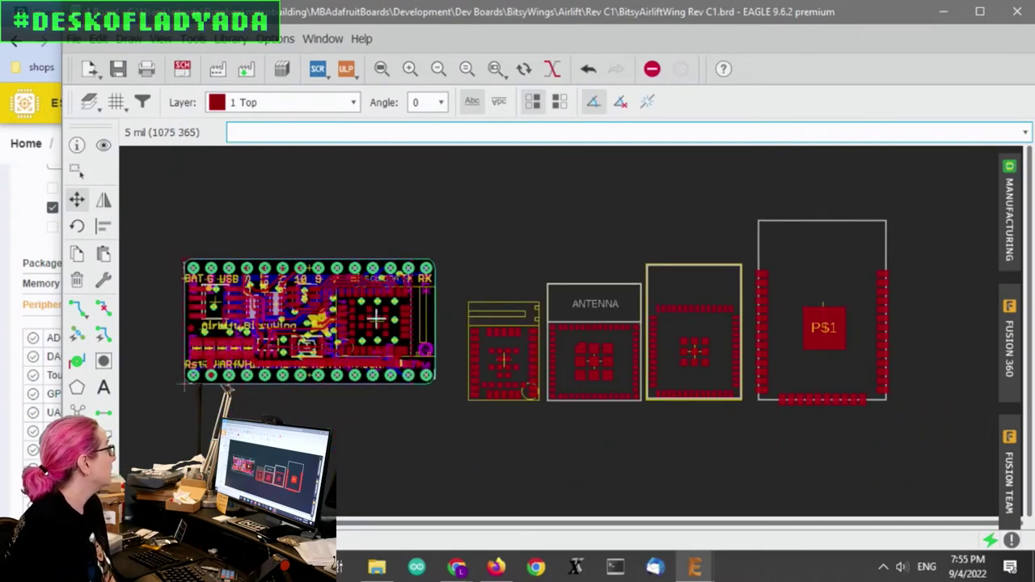
# Pick up the NINA-W101 footprint and rotate it 90° over the board.
pyautogui.scroll(1, 377, 319)
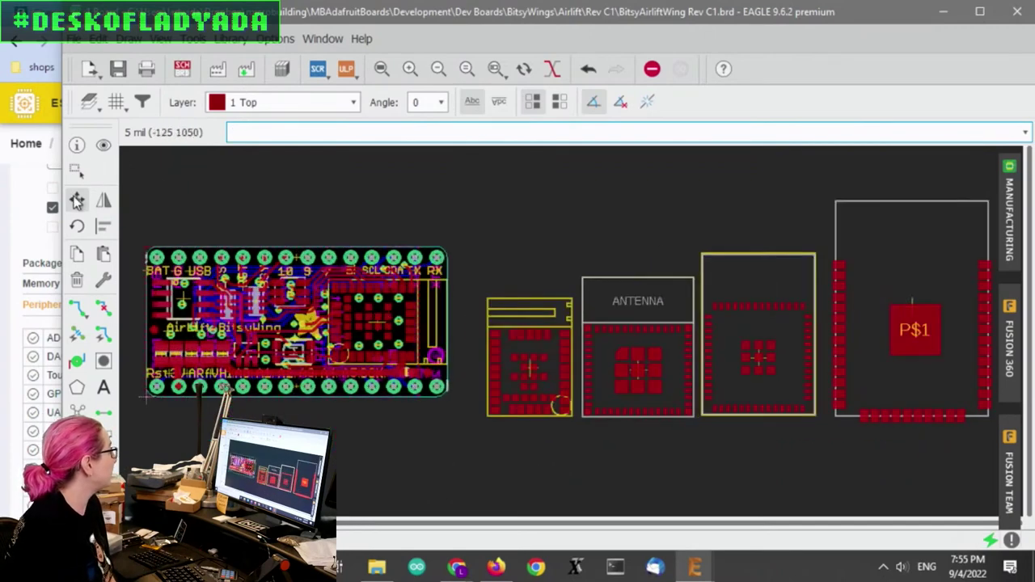
pyautogui.click(541, 386)
pyautogui.rightClick(429, 316)
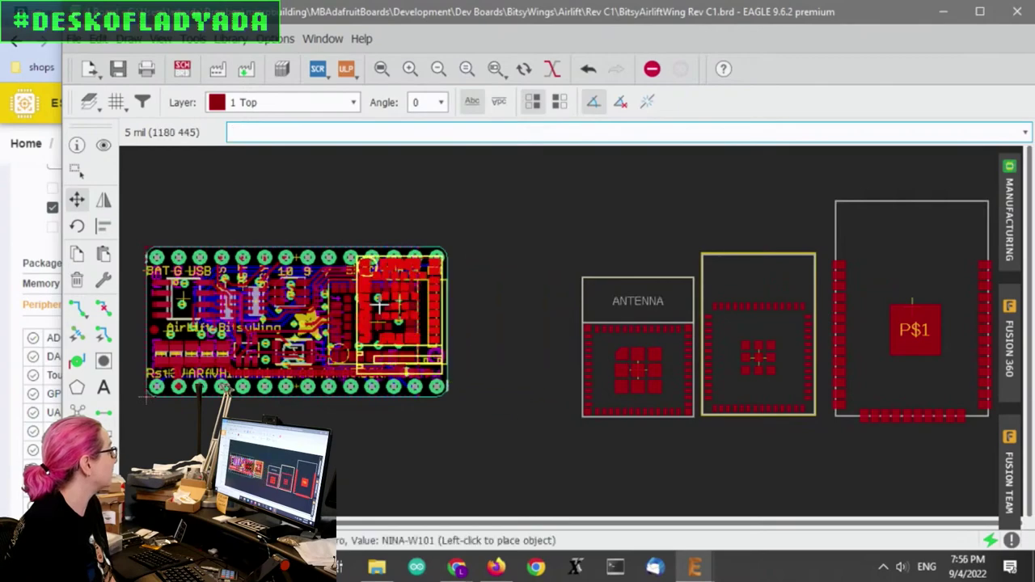
# Hide the bPlace and bOrigins layers and make 21 tPlace the active layer.
pyautogui.click(89, 102)
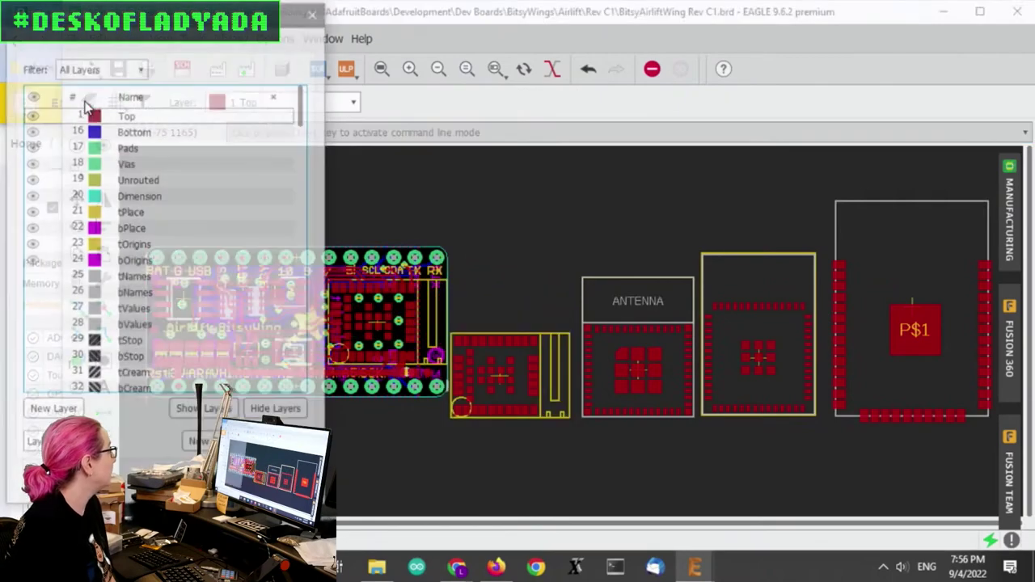
pyautogui.click(33, 134)
pyautogui.click(31, 230)
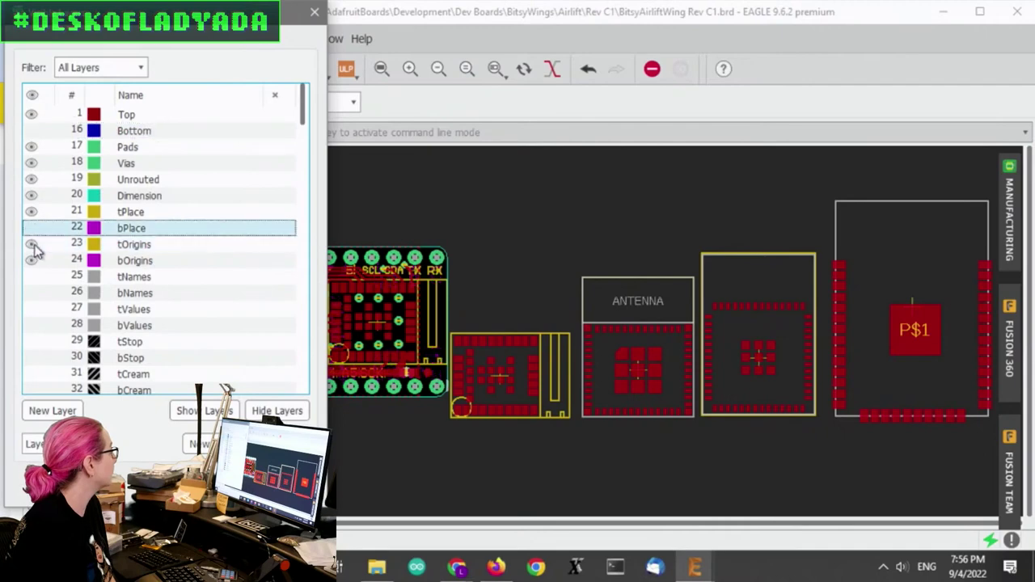
pyautogui.click(30, 260)
pyautogui.press('Return')
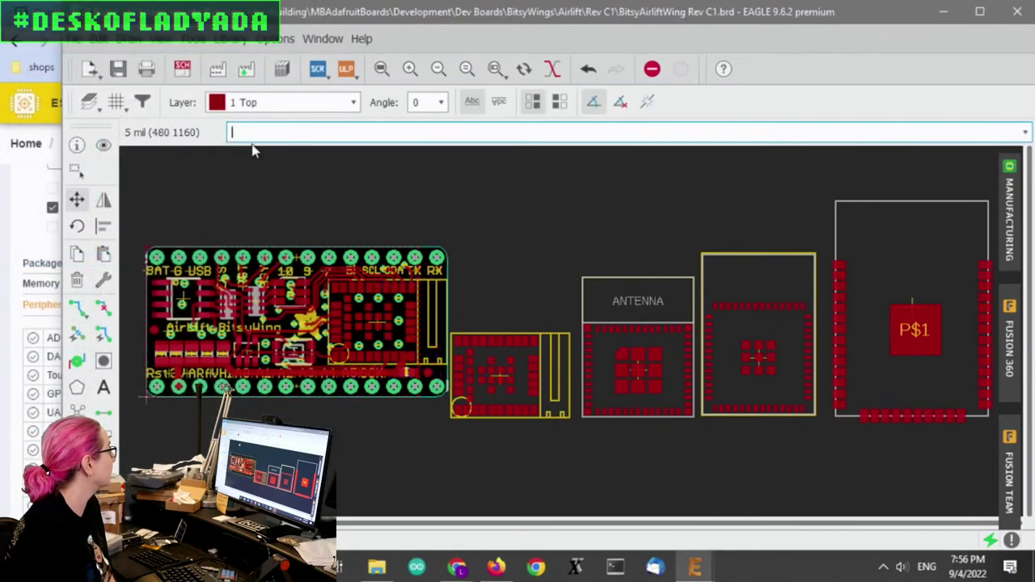
pyautogui.click(277, 102)
pyautogui.click(272, 245)
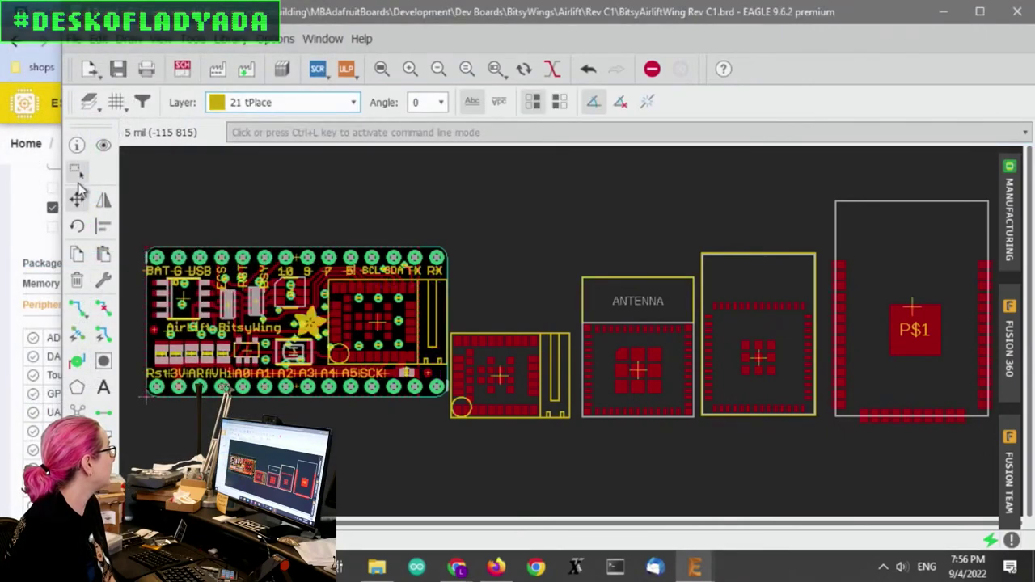
# Return NINA-W101 beside the board, then test-fit the PICO-MINI footprint rotated and put it back.
pyautogui.click(501, 374)
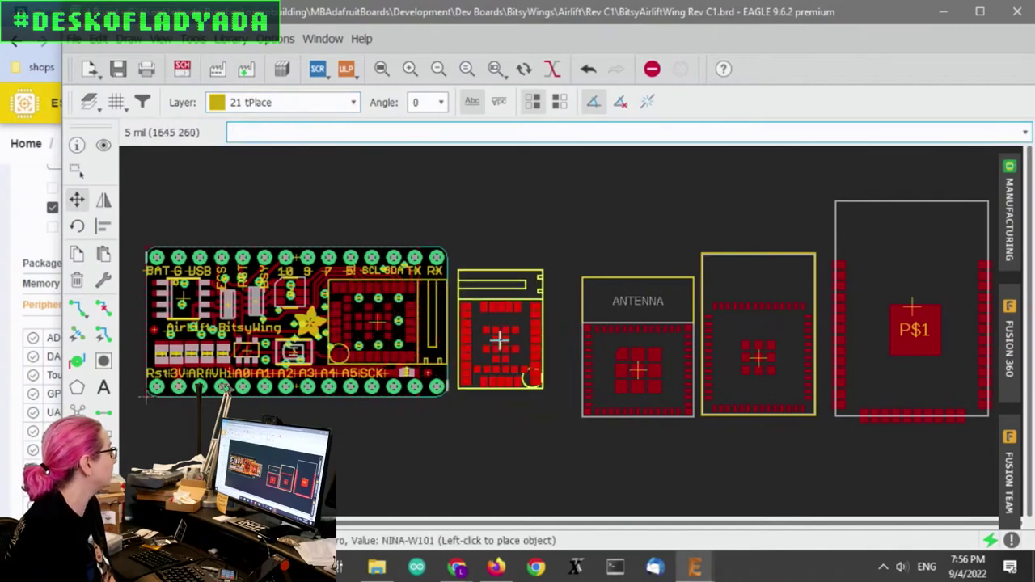
pyautogui.click(519, 365)
pyautogui.click(645, 374)
pyautogui.rightClick(509, 333)
pyautogui.rightClick(440, 300)
pyautogui.rightClick(439, 301)
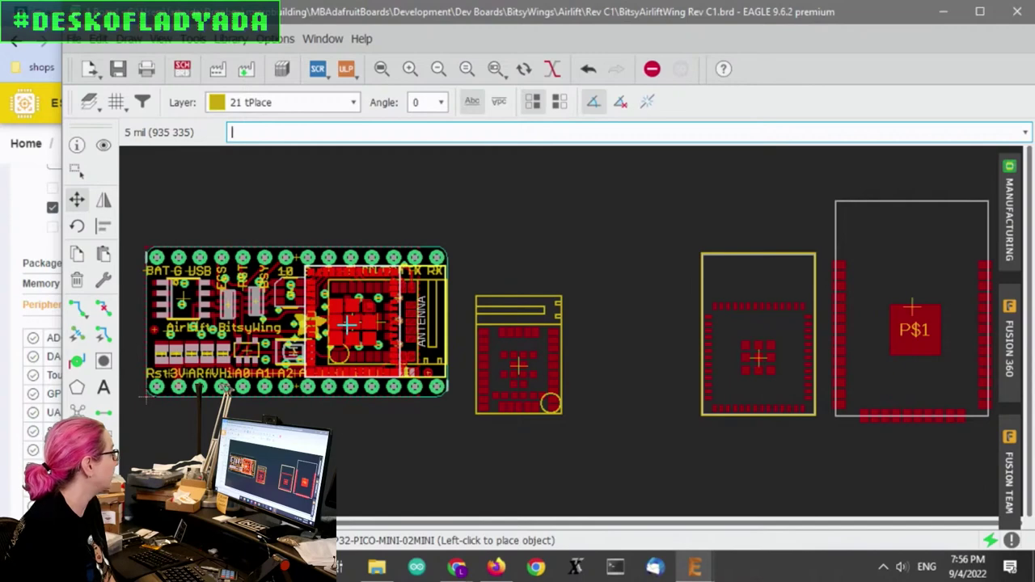
pyautogui.click(628, 371)
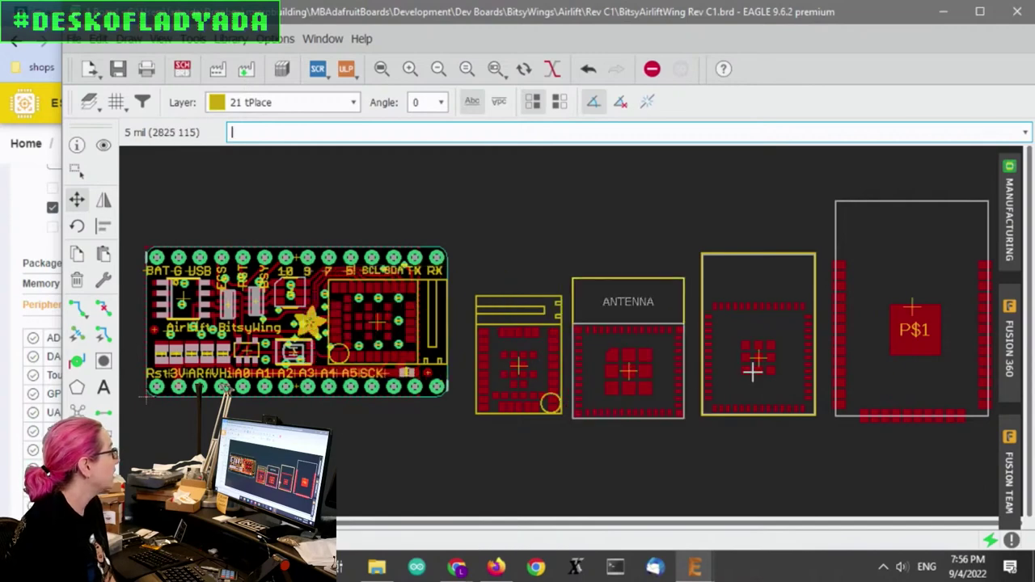
# Test-fit the MINI-1 footprint rotated 90° and leave it beside the board.
pyautogui.click(757, 364)
pyautogui.rightClick(378, 285)
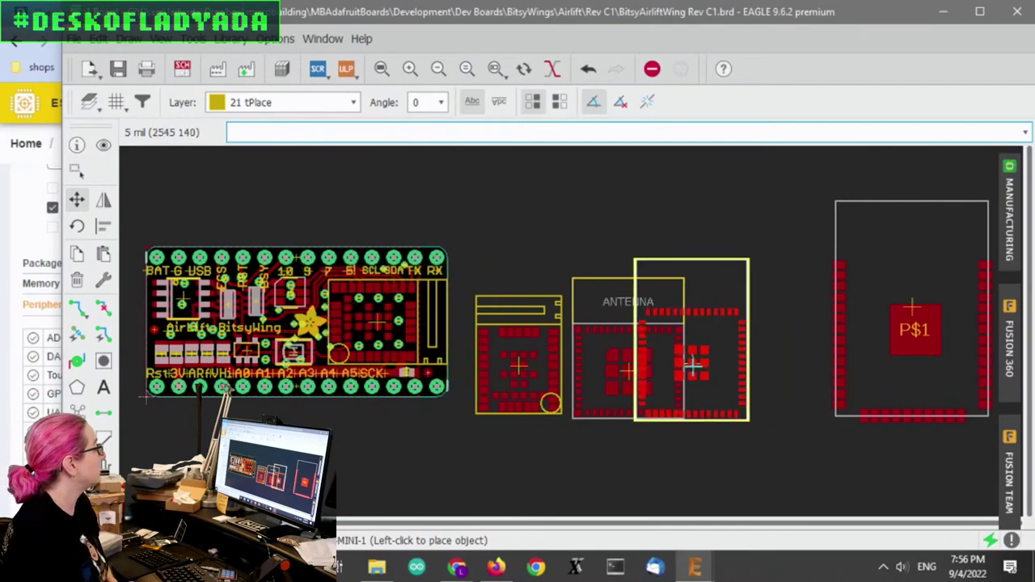
pyautogui.click(757, 364)
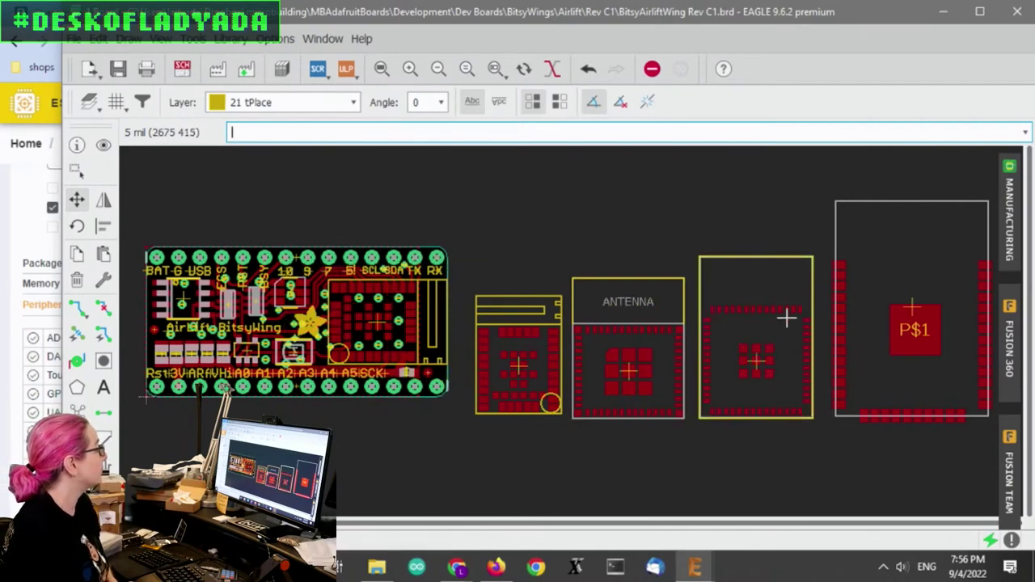
# Search Digi-Key for 'esp32' from the NINA-W102-00B page.
pyautogui.click(4, 243)
pyautogui.click(478, 12)
pyautogui.scroll(1, 566, 122)
pyautogui.click(467, 117)
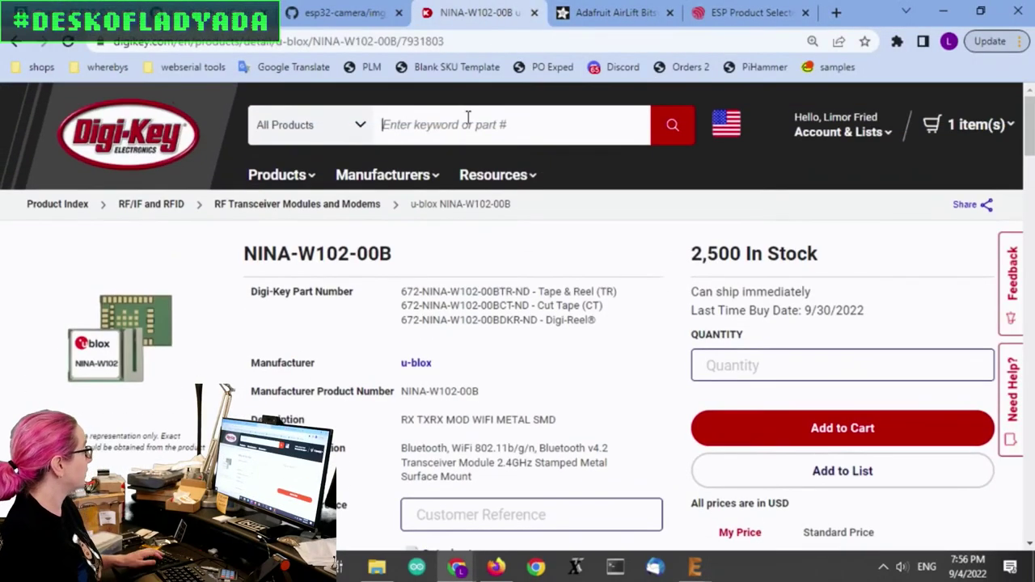
pyautogui.write('esp32')
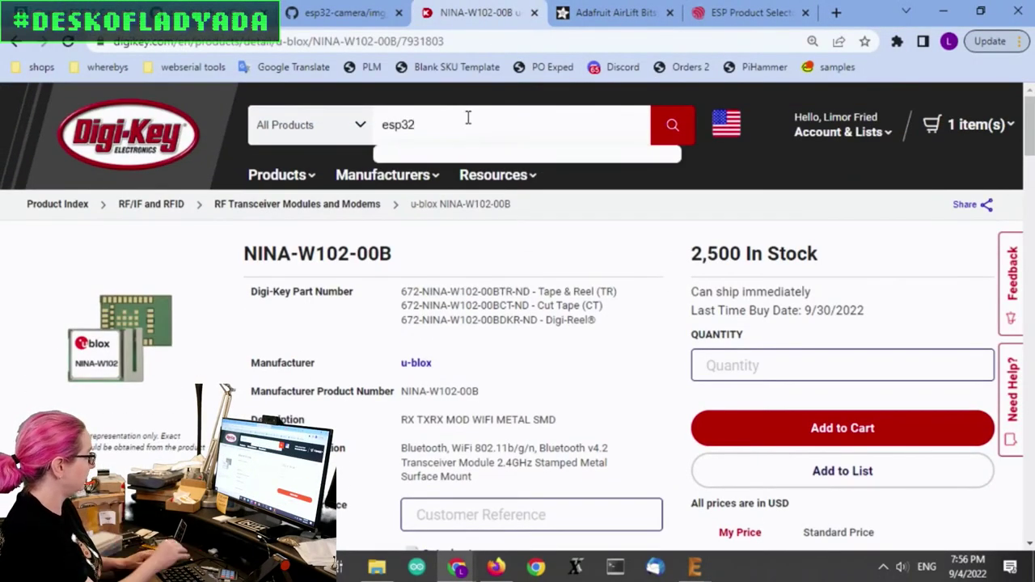
pyautogui.press('Return')
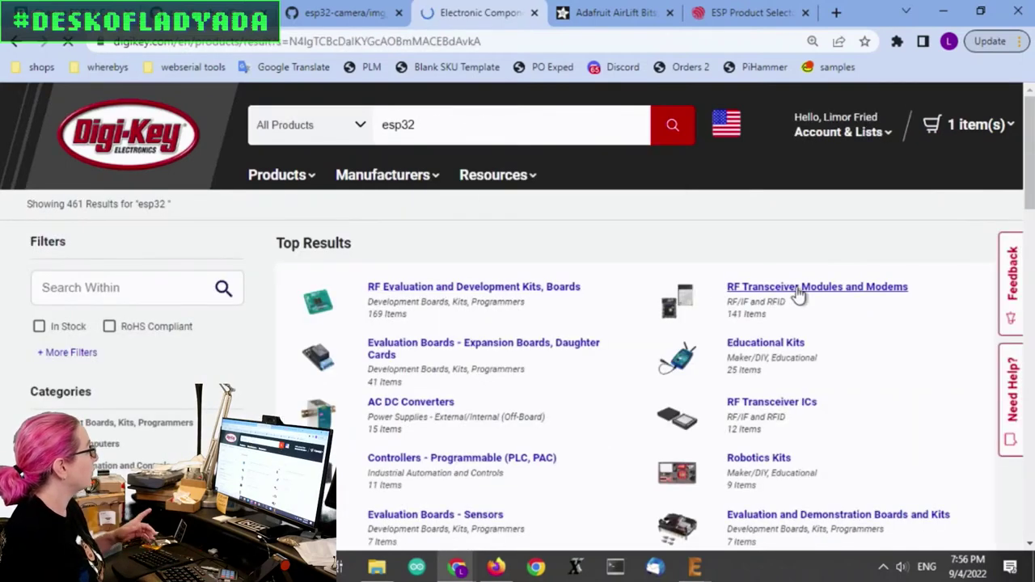
# Open the RF Transceiver Modules and Modems category showing only Active products.
pyautogui.click(799, 291)
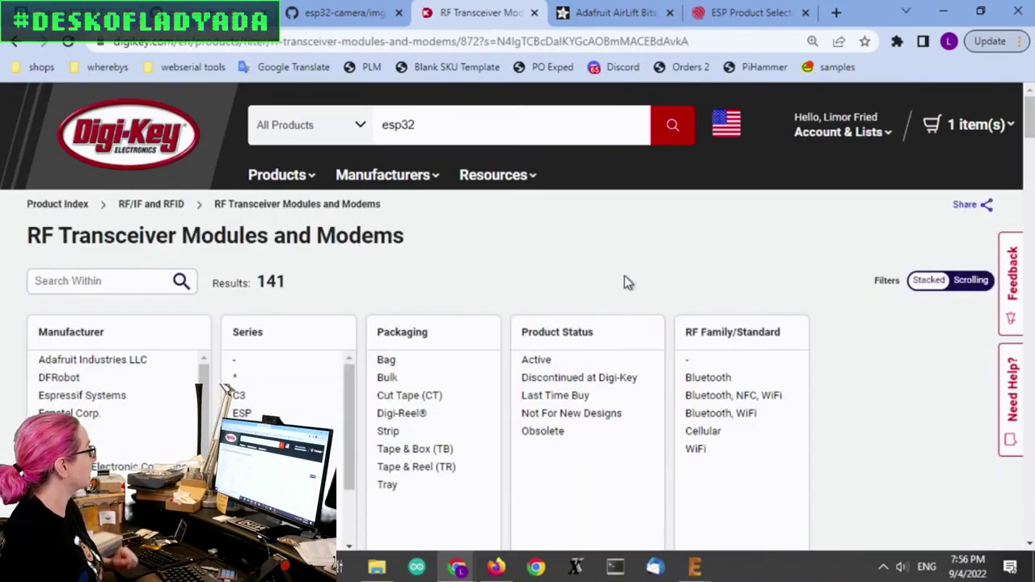
pyautogui.scroll(-2, 624, 276)
pyautogui.click(564, 200)
pyautogui.scroll(-1, 890, 251)
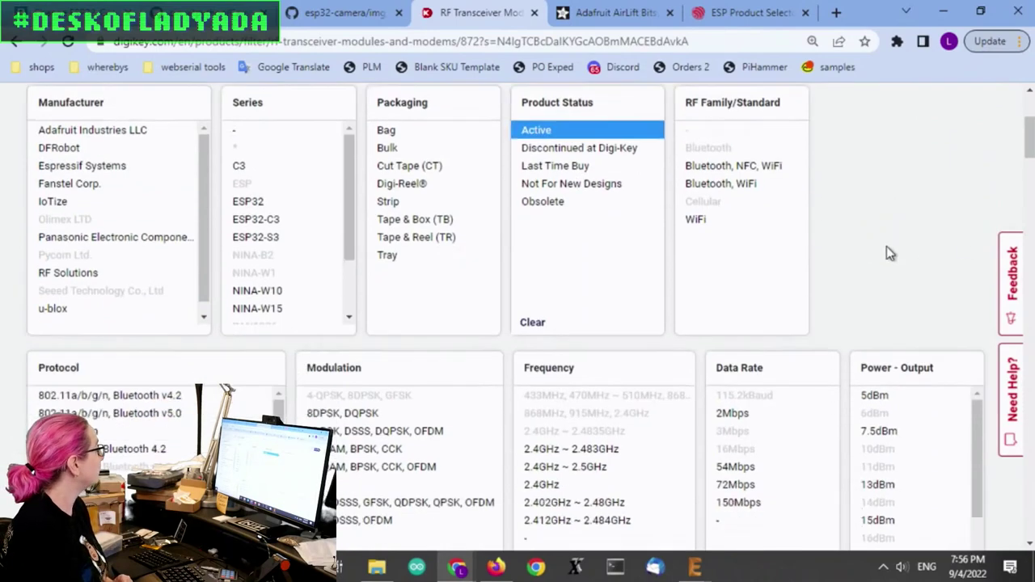
pyautogui.scroll(-2, 886, 246)
pyautogui.scroll(-2, 885, 351)
pyautogui.scroll(-3, 522, 153)
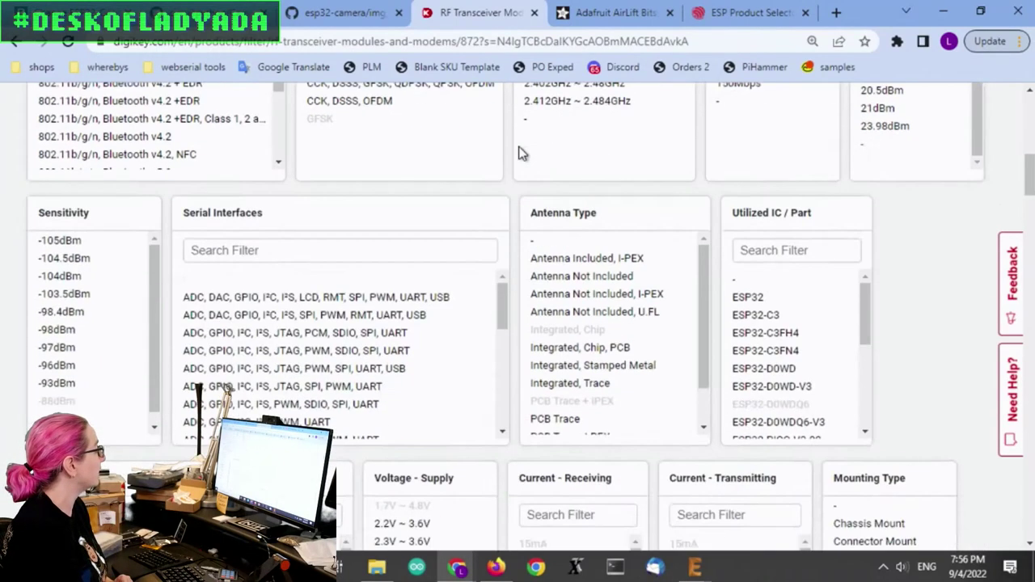
# Select ESP32 and its variants under Utilized IC / Part and apply the filter.
pyautogui.click(788, 297)
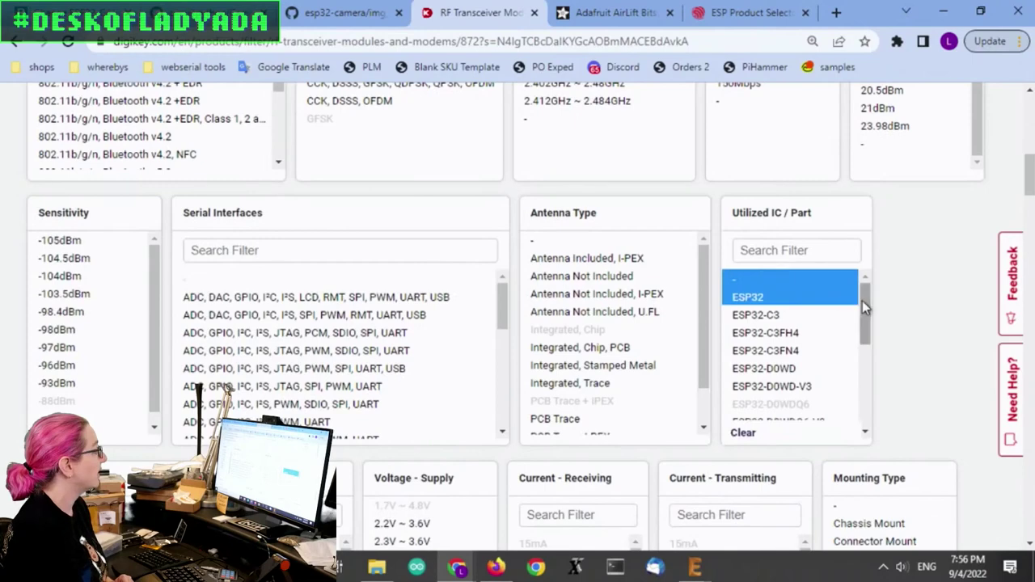
pyautogui.moveTo(862, 302); pyautogui.dragTo(842, 387)
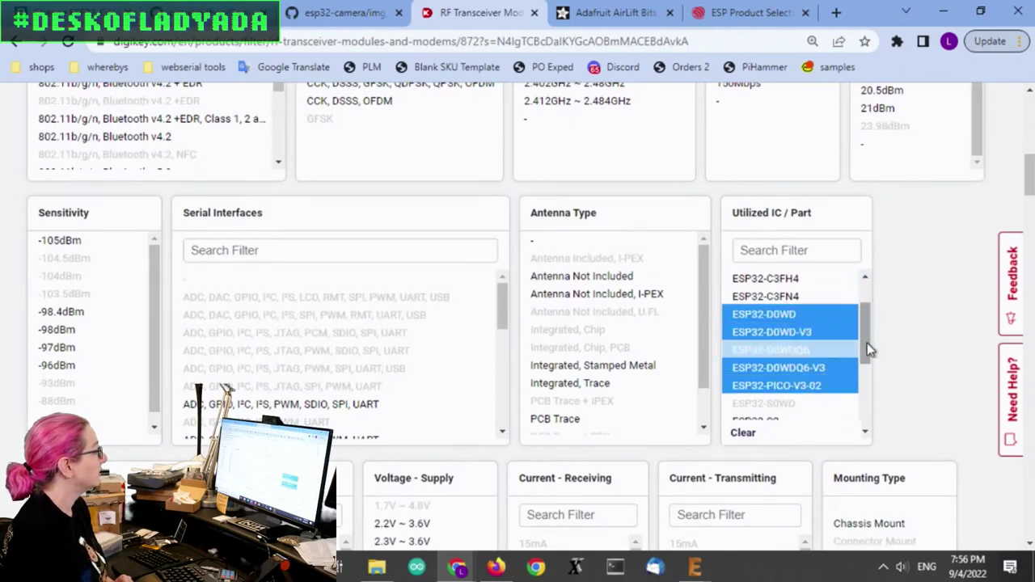
pyautogui.moveTo(867, 343); pyautogui.dragTo(872, 418)
pyautogui.scroll(-1, 931, 356)
pyautogui.moveTo(811, 315); pyautogui.dragTo(901, 346)
pyautogui.scroll(-10, 954, 259)
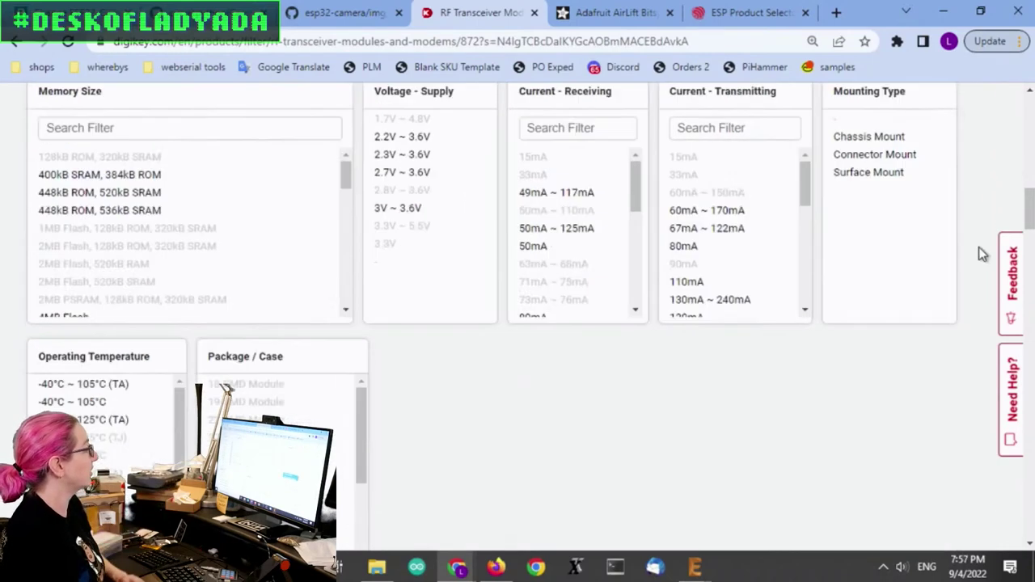
pyautogui.scroll(2, 850, 263)
pyautogui.click(758, 291)
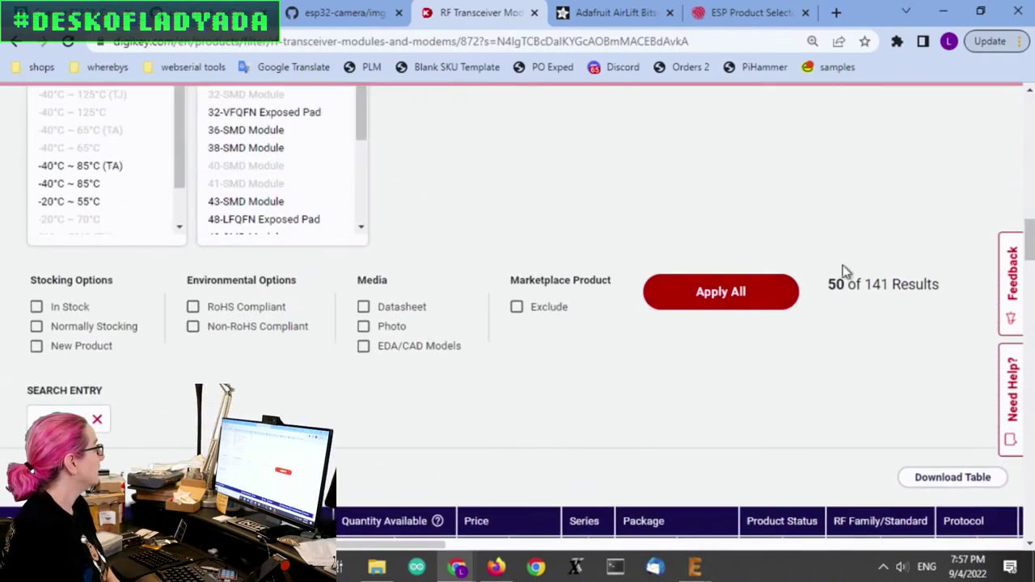
# Limit the results to Espressif Systems as manufacturer.
pyautogui.scroll(-3, 834, 256)
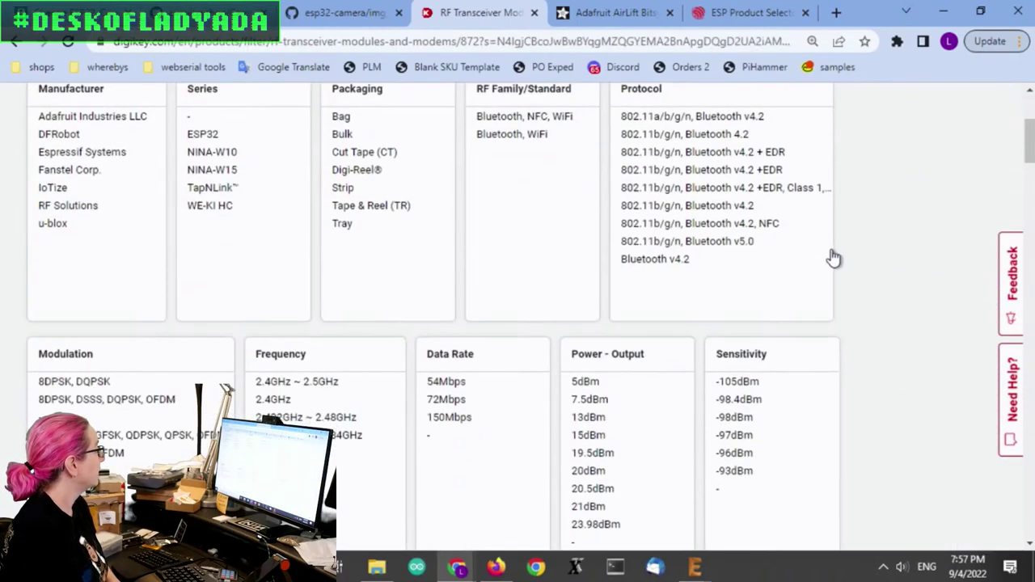
pyautogui.click(107, 160)
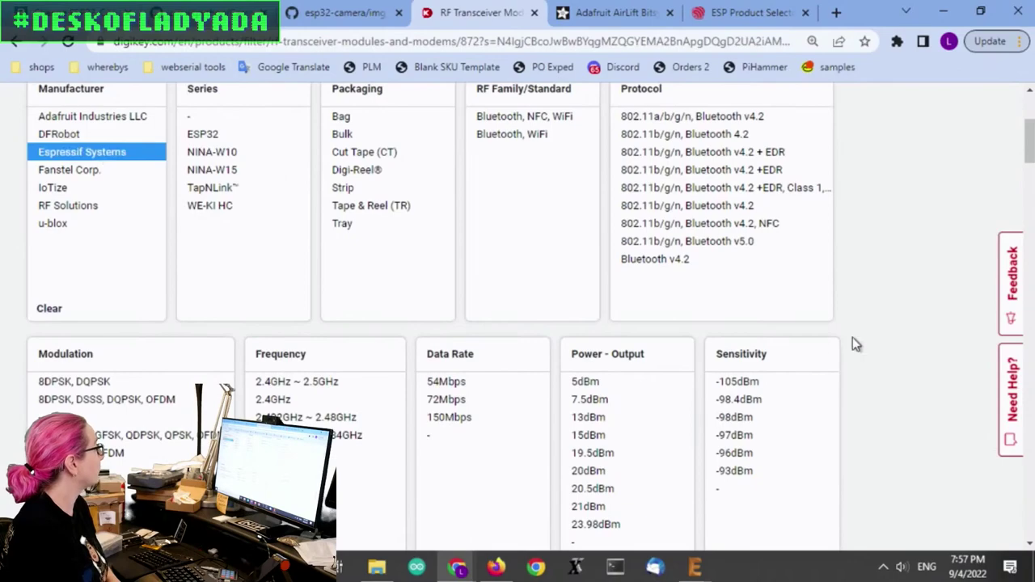
pyautogui.scroll(-8, 870, 322)
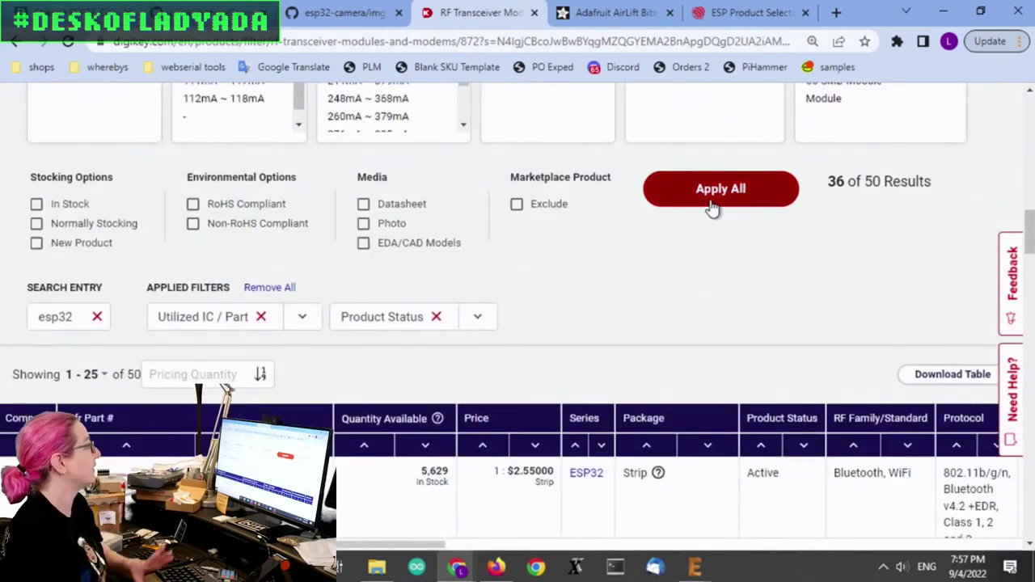
pyautogui.click(719, 191)
# Filter Antenna Type to Integrated, Trace, PCB Trace and '-', leaving 21 results.
pyautogui.scroll(-6, 881, 220)
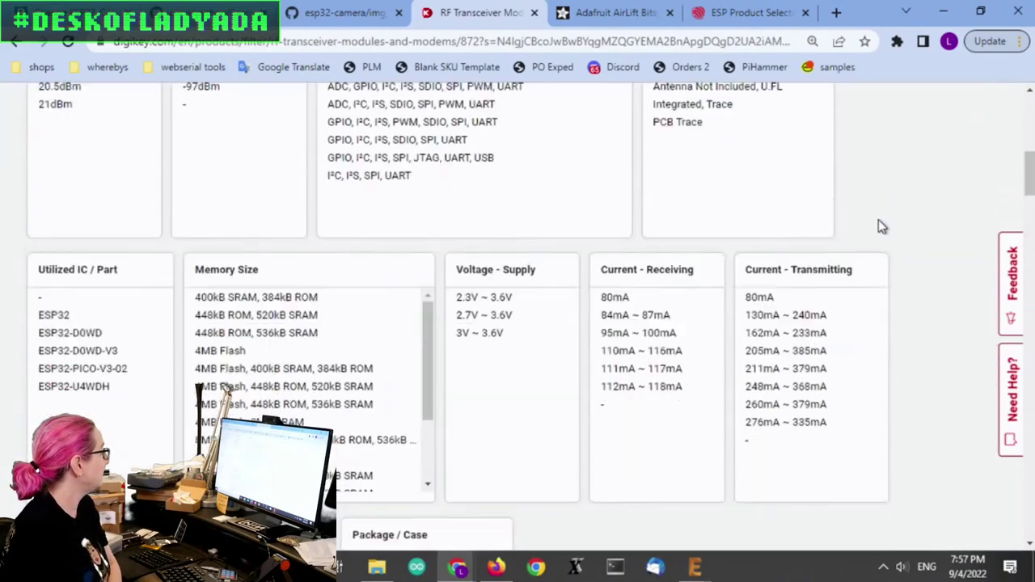
pyautogui.scroll(-5, 883, 225)
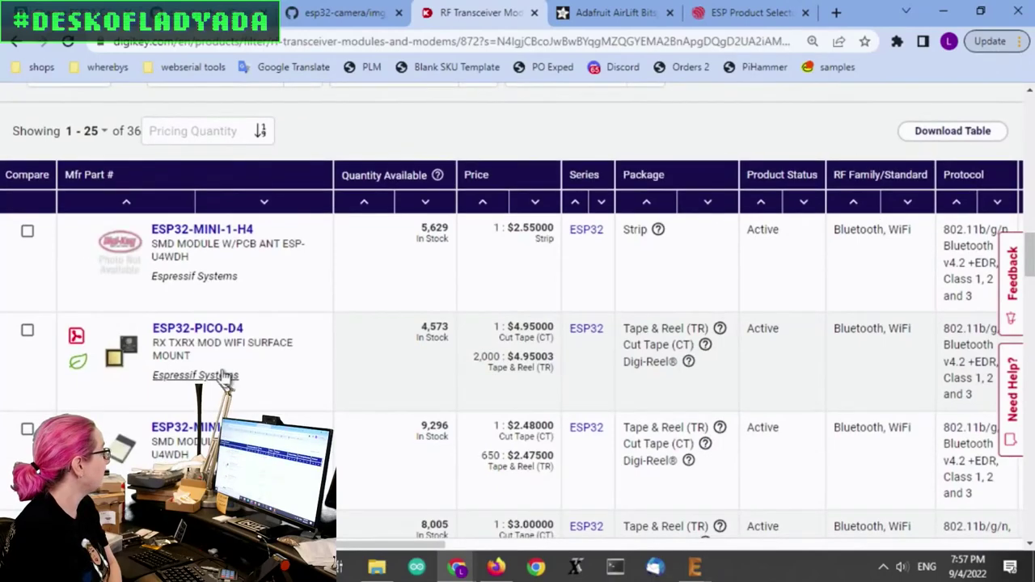
pyautogui.scroll(1, 566, 392)
pyautogui.scroll(8, 569, 388)
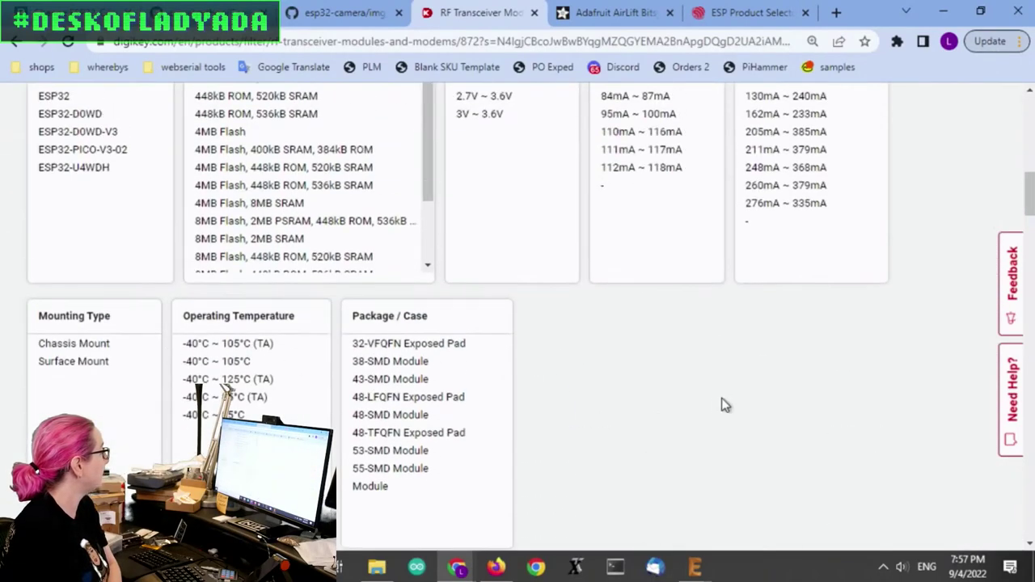
pyautogui.scroll(2, 726, 404)
pyautogui.scroll(4, 891, 361)
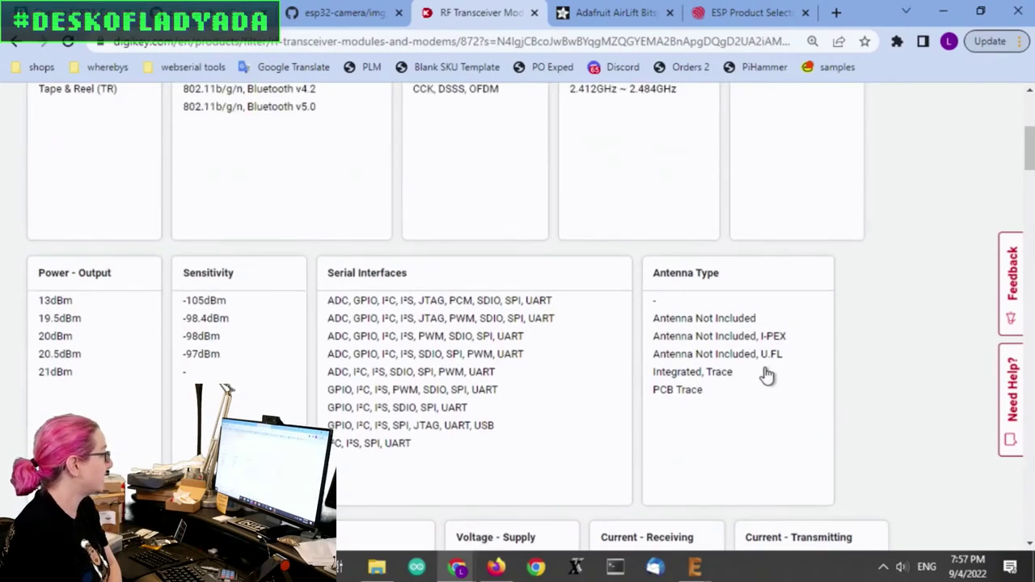
pyautogui.click(729, 375)
pyautogui.click(725, 391)
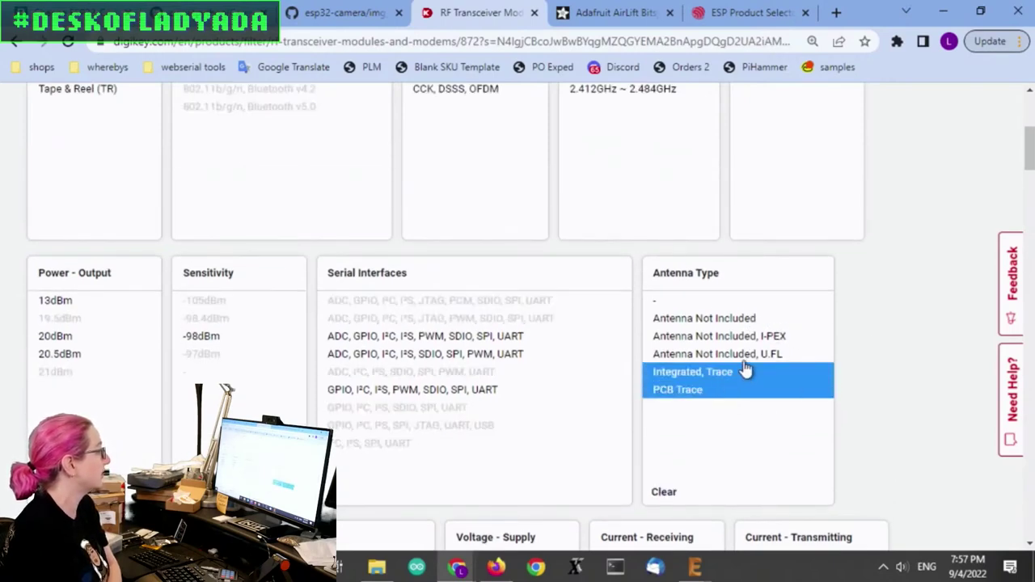
pyautogui.click(706, 303)
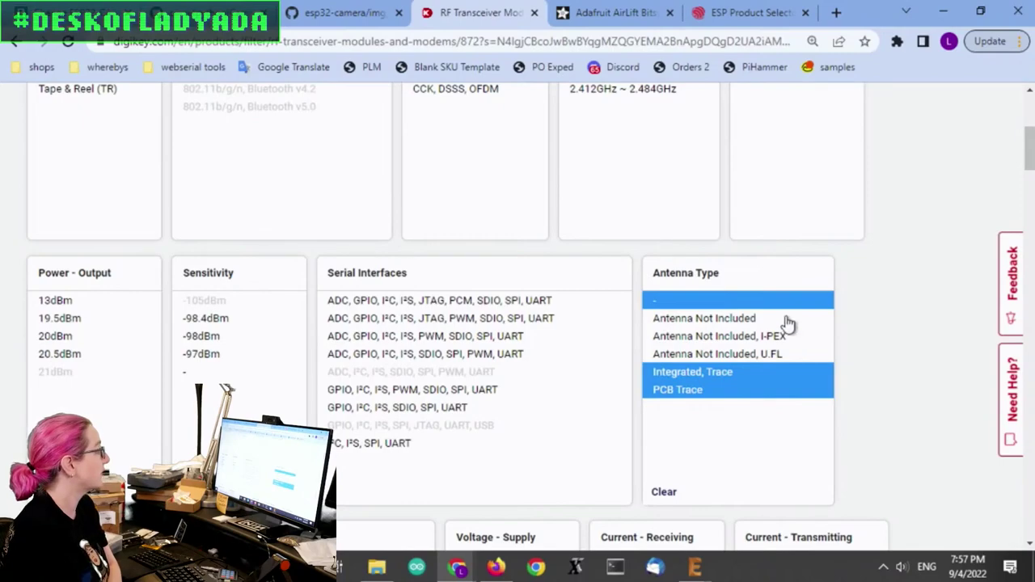
pyautogui.scroll(-10, 909, 278)
pyautogui.scroll(3, 836, 185)
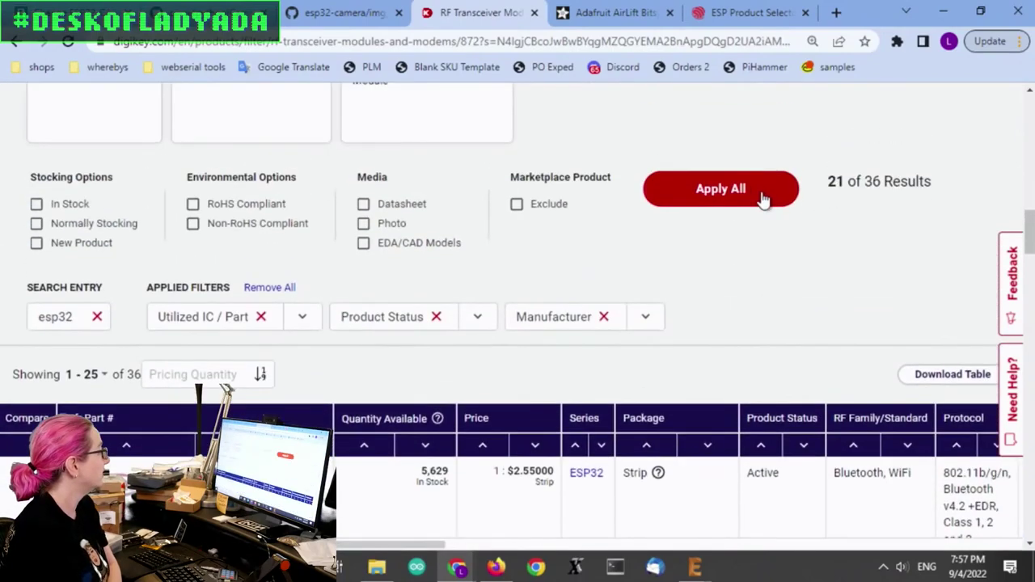
pyautogui.click(758, 192)
pyautogui.scroll(-7, 879, 204)
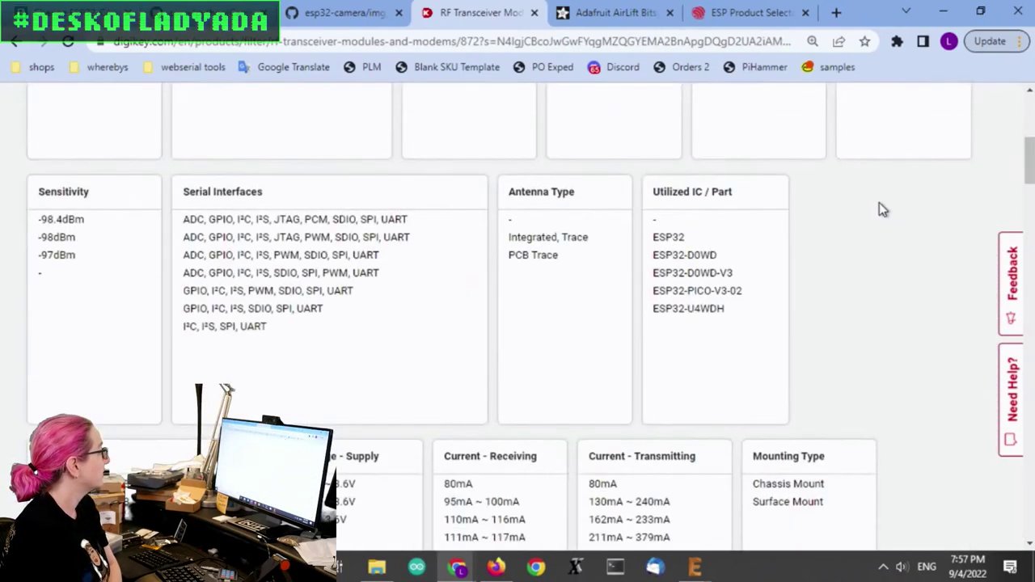
pyautogui.scroll(-5, 879, 205)
# Sort the ESP32 modules by price, cheapest first, putting ESP32-MINI-1-N4 at $2.48 on top.
pyautogui.scroll(1, 879, 206)
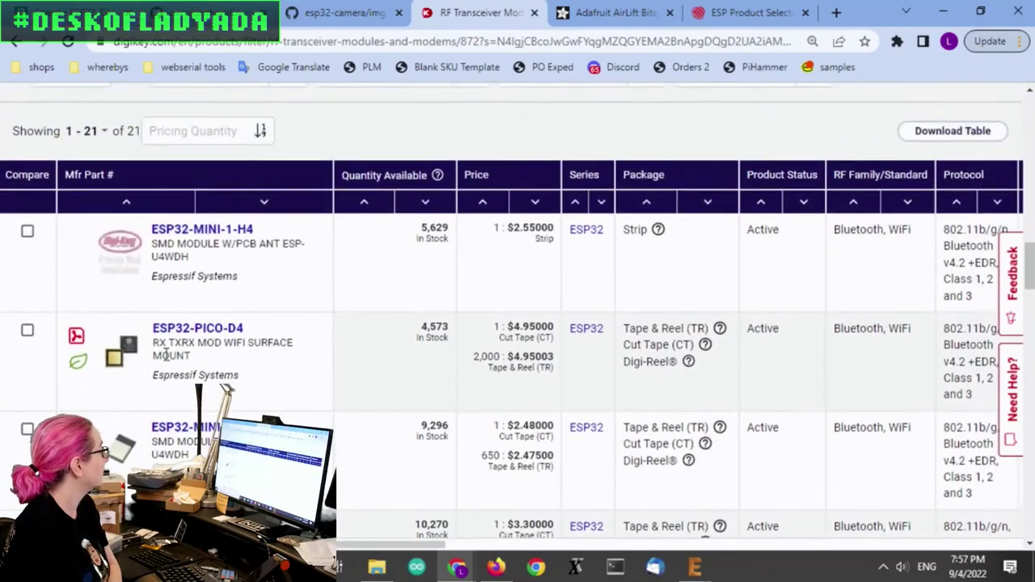
pyautogui.moveTo(380, 540)
pyautogui.mouseDown()
pyautogui.moveTo(597, 543)
pyautogui.moveTo(697, 567)
pyautogui.moveTo(938, 557)
pyautogui.moveTo(379, 558)
pyautogui.mouseUp()
pyautogui.moveTo(237, 374)
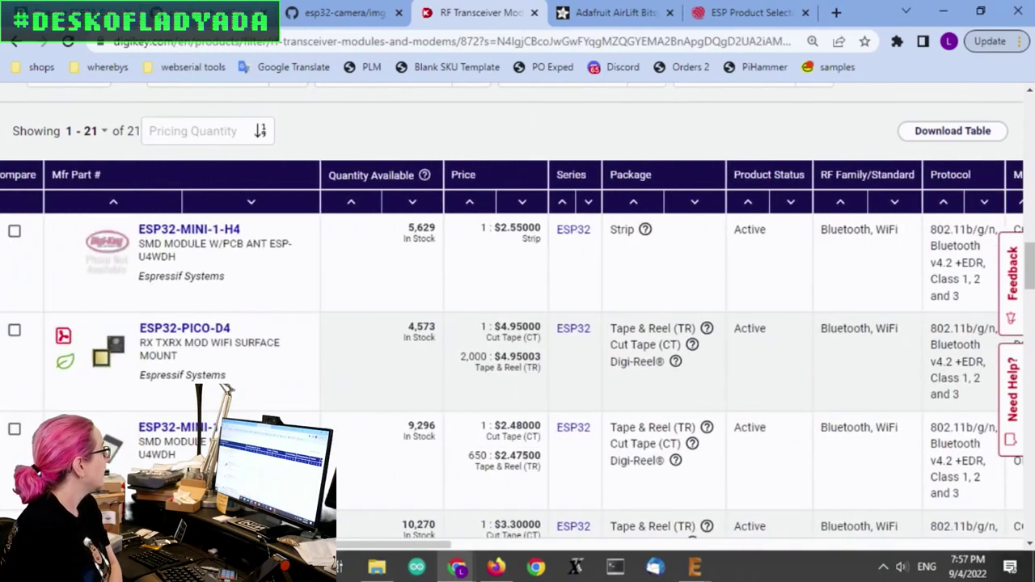
pyautogui.hscroll(-1, 496, 291)
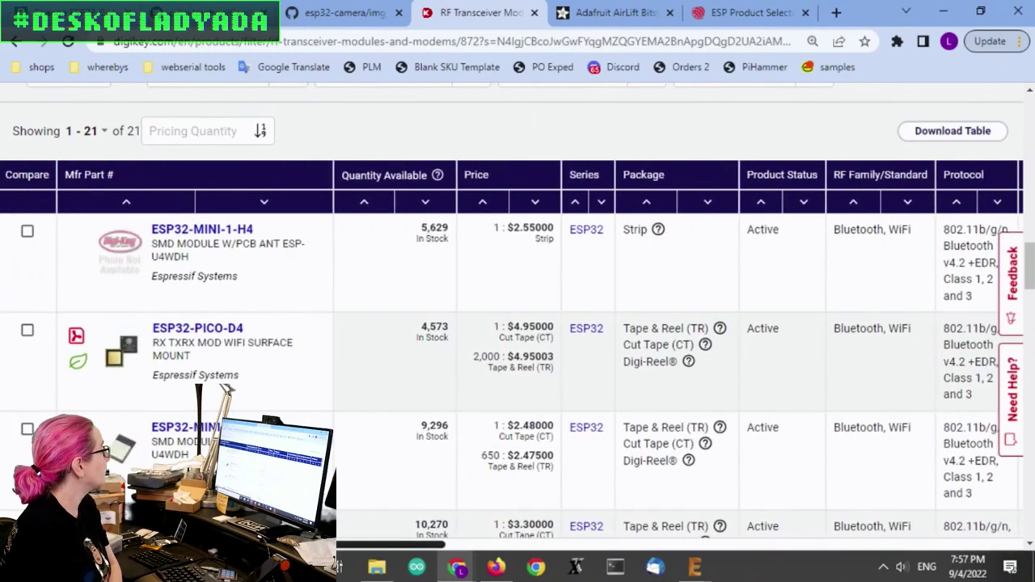
pyautogui.click(482, 207)
# Scroll through the price-sorted modules, previewing thumbnails to compare them.
pyautogui.scroll(-10, 522, 249)
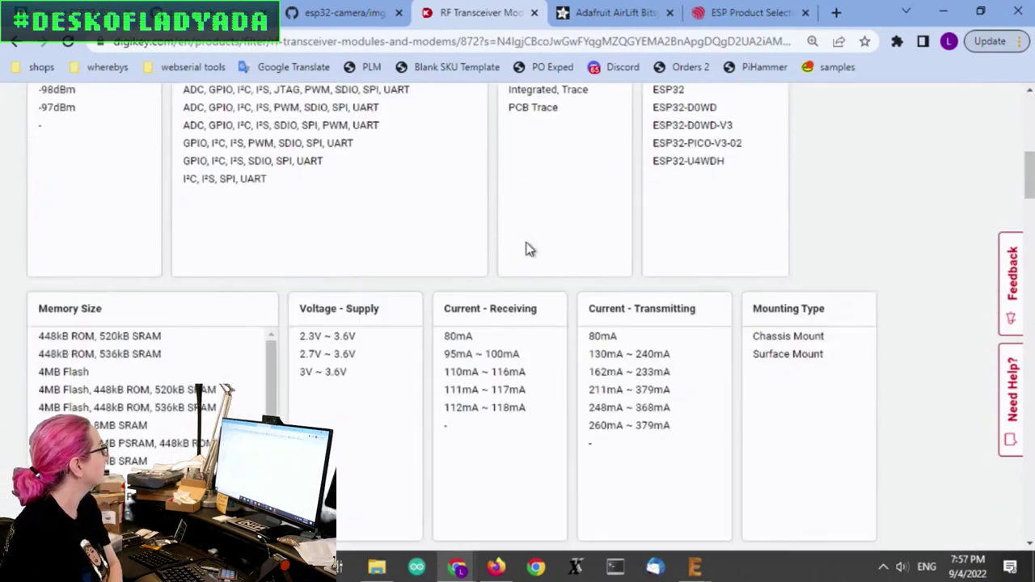
pyautogui.scroll(-5, 522, 249)
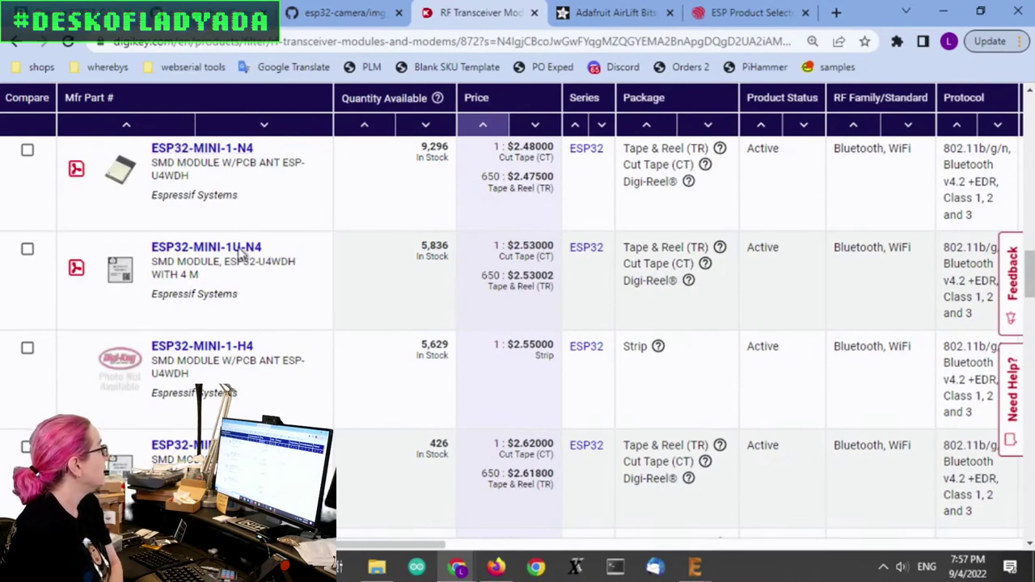
pyautogui.moveTo(121, 271)
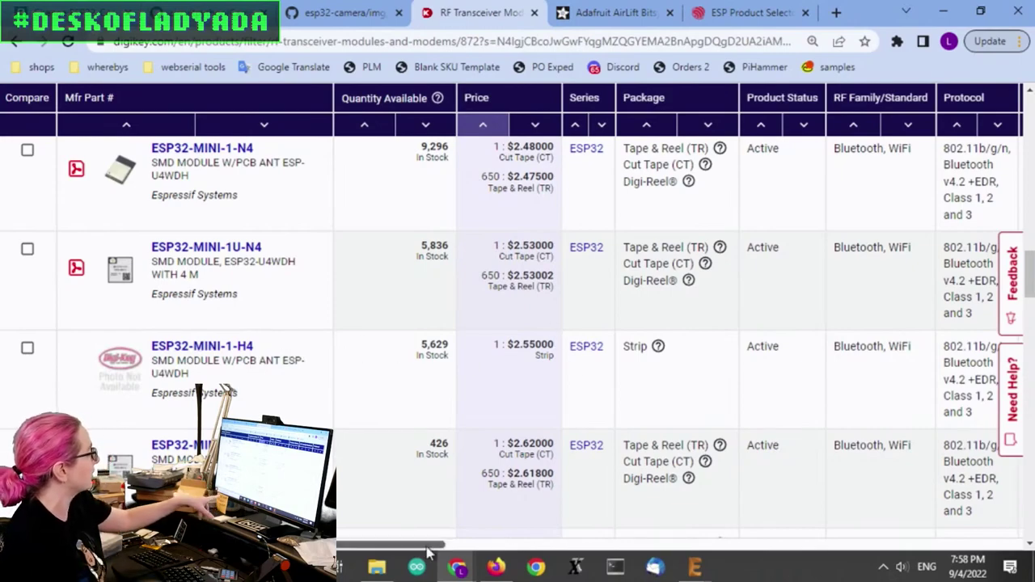
pyautogui.moveTo(426, 546); pyautogui.dragTo(214, 503)
pyautogui.scroll(-4, 455, 279)
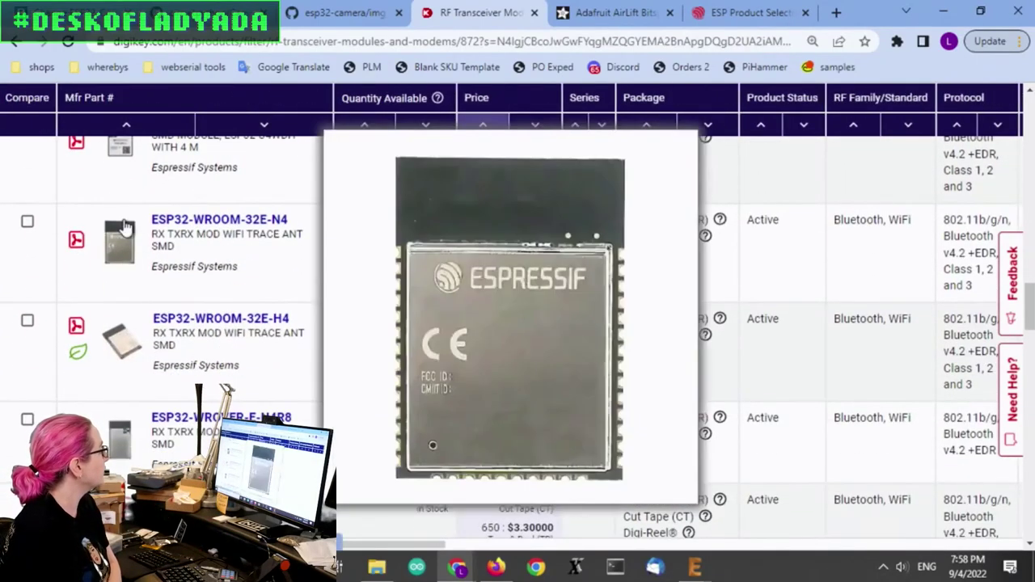
pyautogui.scroll(7, 386, 306)
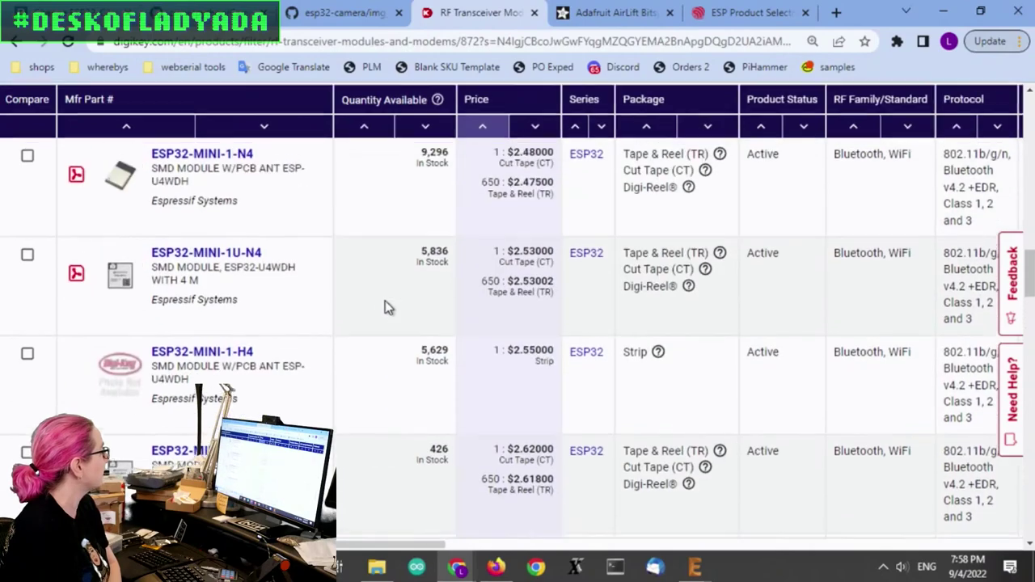
pyautogui.scroll(-3, 334, 296)
pyautogui.moveTo(127, 174)
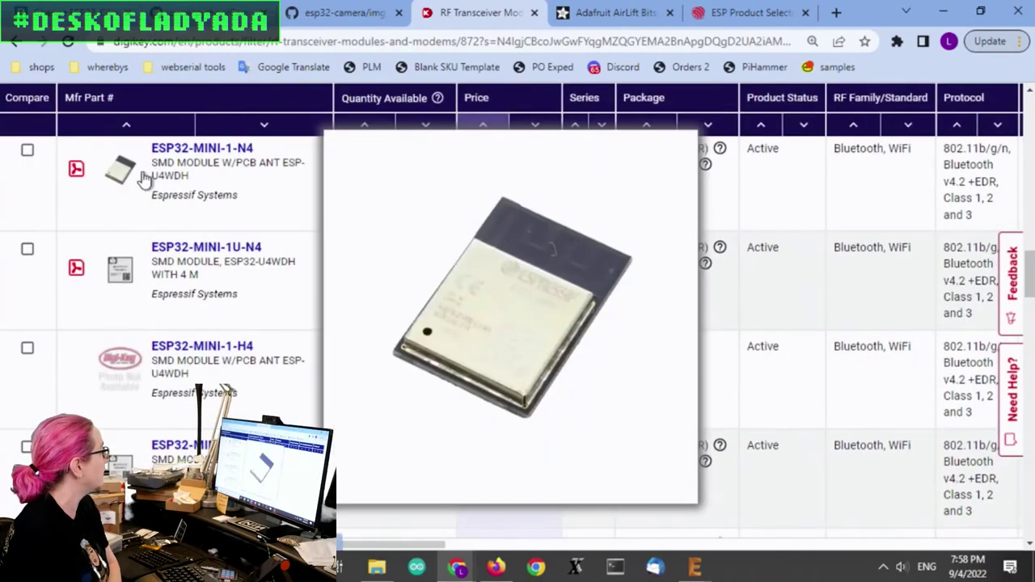
pyautogui.scroll(-6, 493, 283)
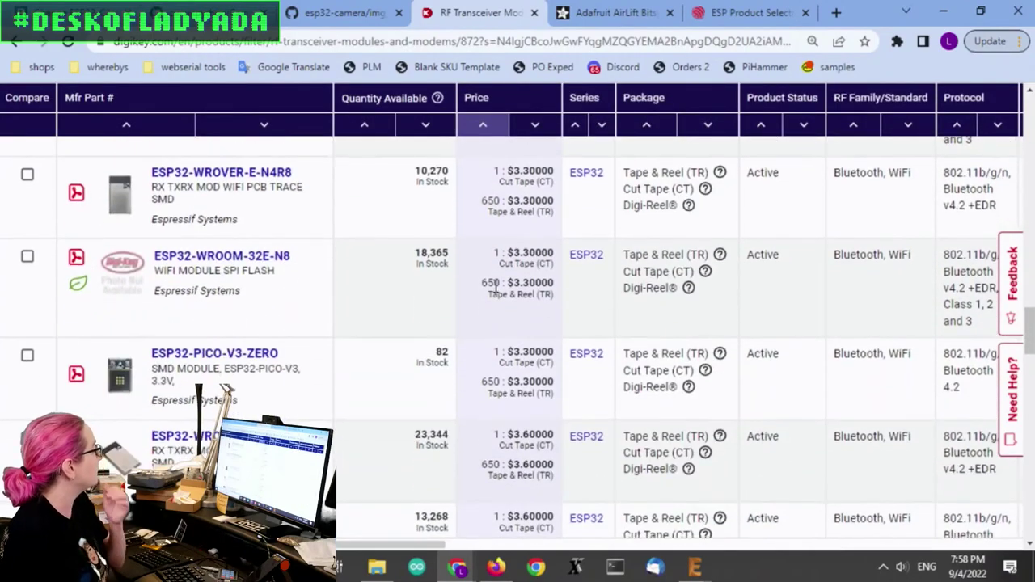
pyautogui.scroll(-1, 493, 289)
pyautogui.scroll(-4, 492, 287)
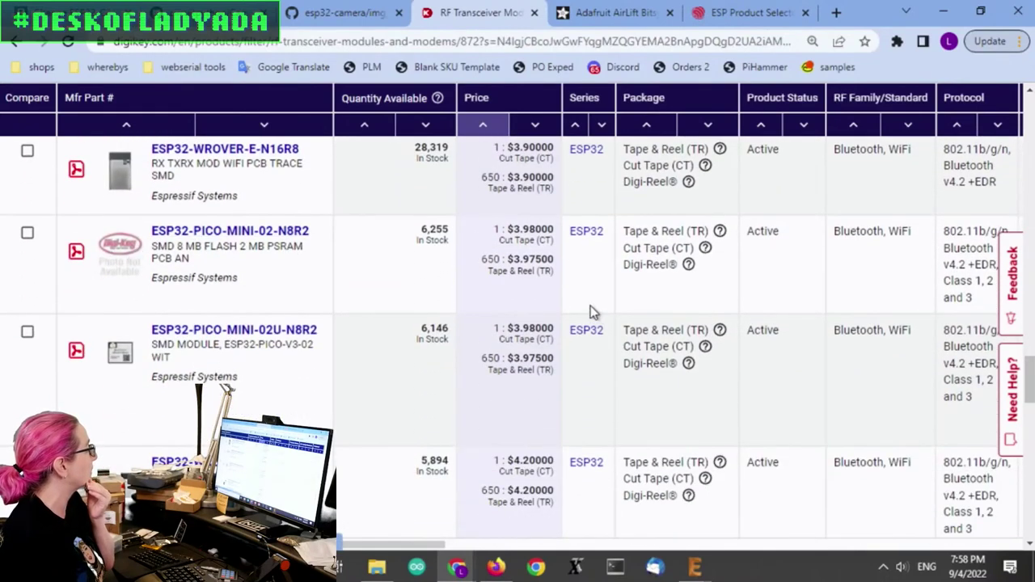
# Highlight the PICO-MINI-02 650-unit price of 3.97500 and review the list again.
pyautogui.moveTo(513, 260); pyautogui.dragTo(560, 274)
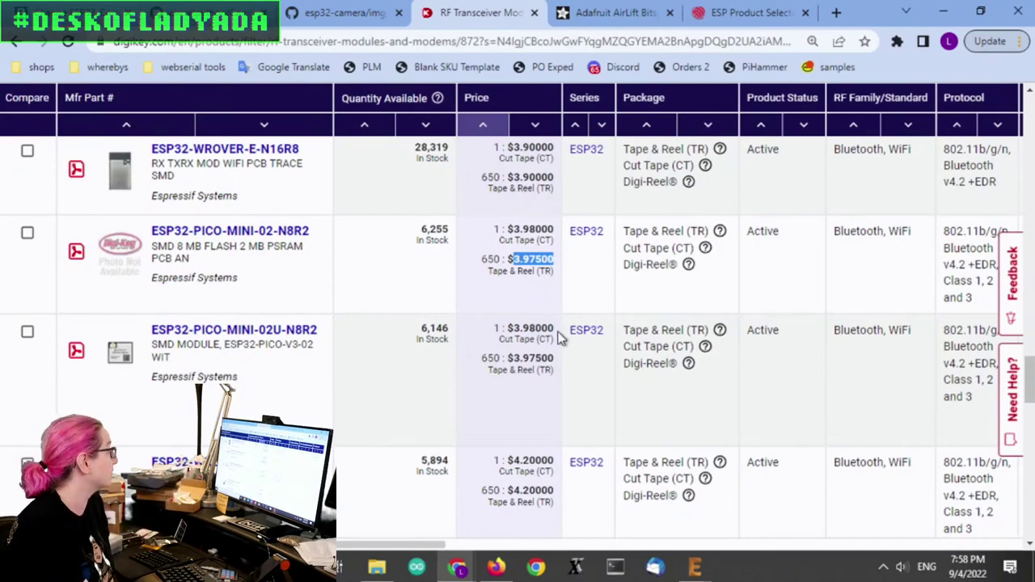
pyautogui.scroll(15, 536, 327)
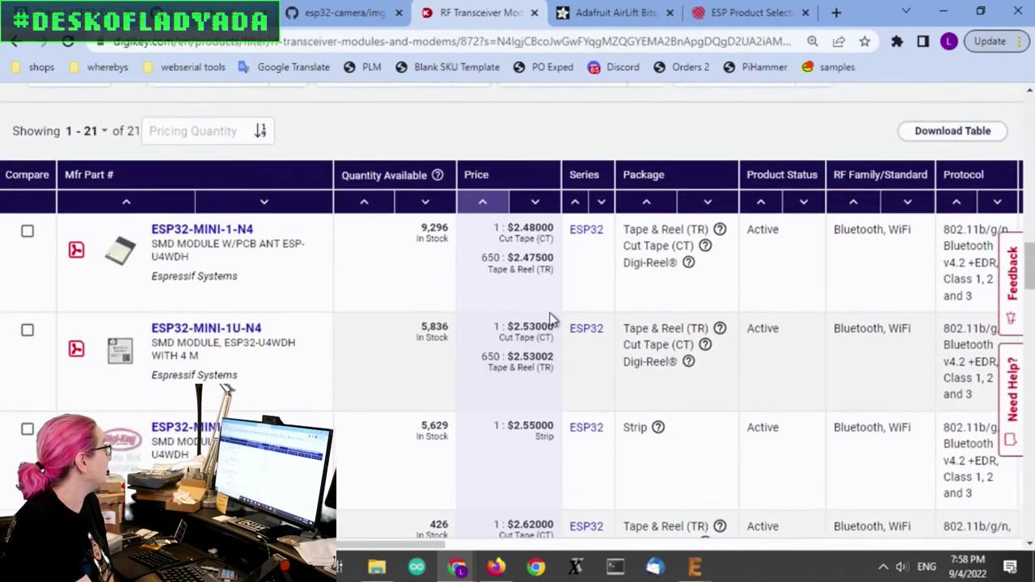
pyautogui.scroll(1, 550, 320)
pyautogui.moveTo(130, 330)
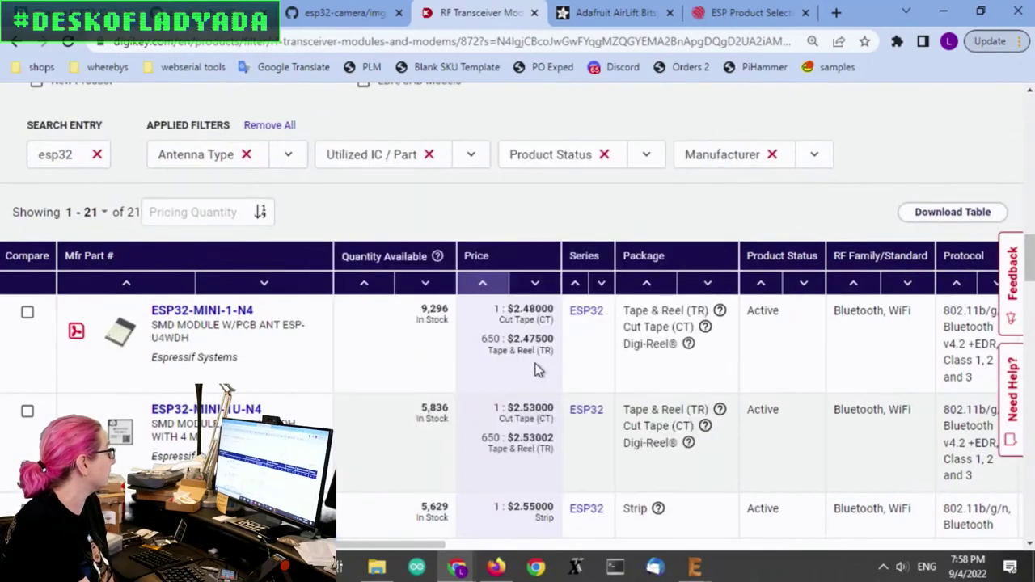
pyautogui.scroll(-2, 473, 222)
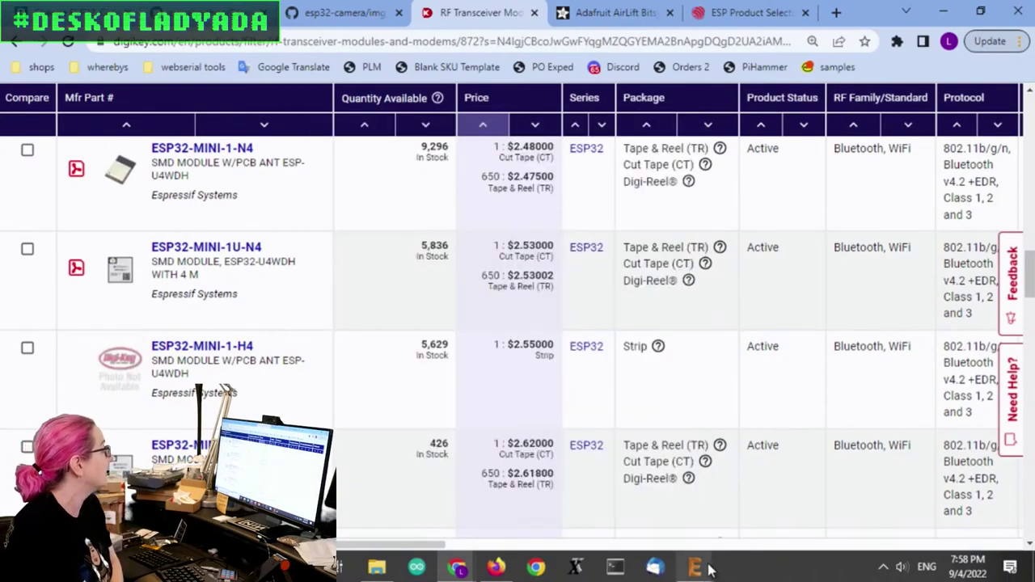
# Back in EAGLE, set the ESP32-MINI-1 footprint down in a row beside the board.
pyautogui.moveTo(703, 568)
pyautogui.click(712, 494)
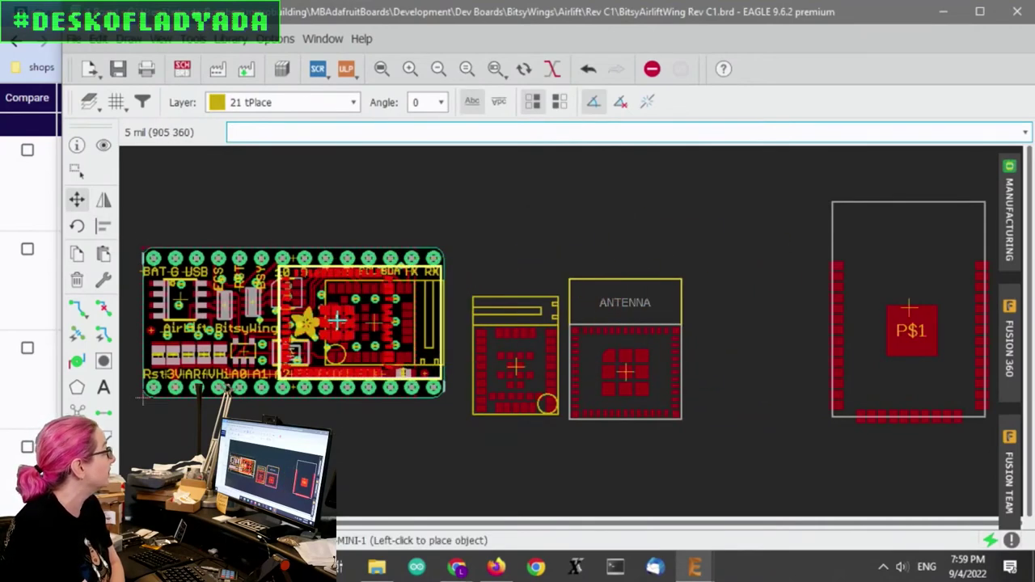
pyautogui.click(759, 364)
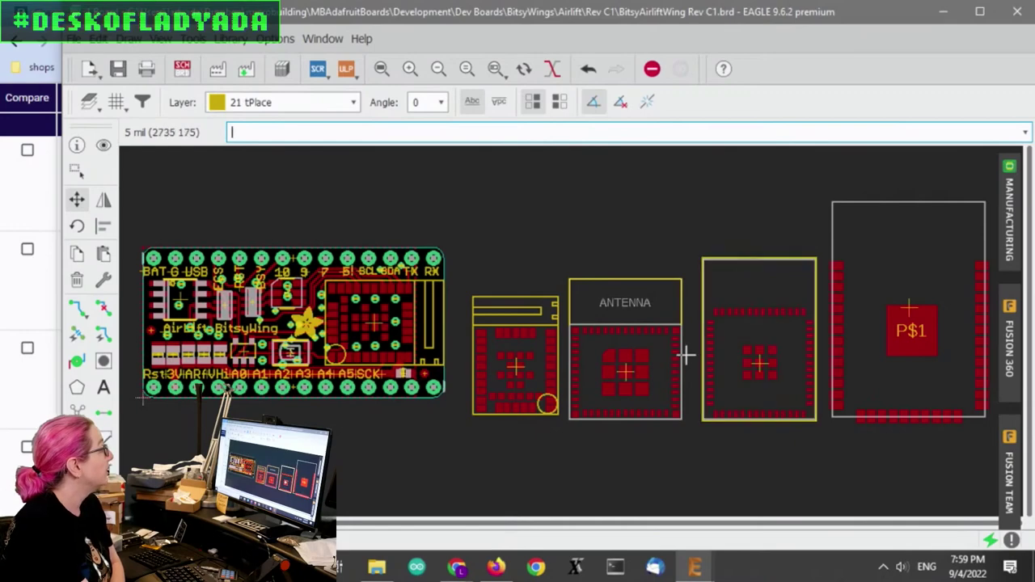
pyautogui.click(765, 364)
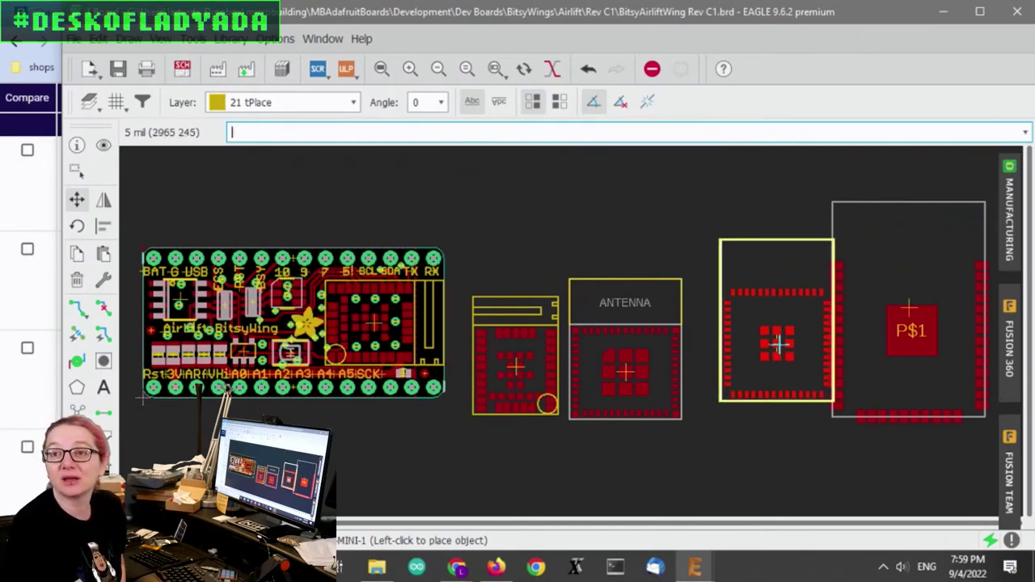
pyautogui.click(754, 355)
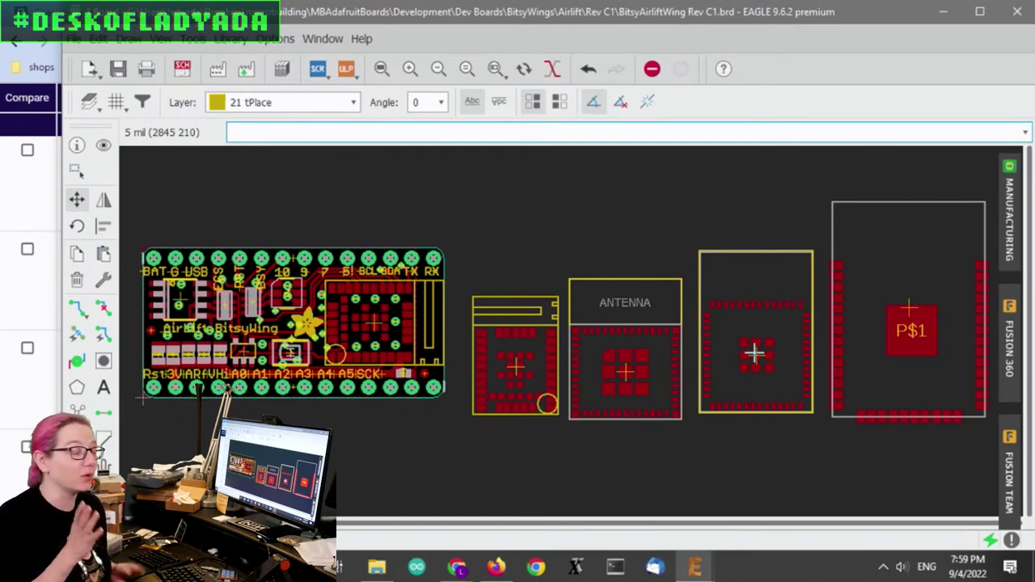
# Test-fit the P$1 footprint rotated 90° over the board, then return it upright to its spot.
pyautogui.click(909, 304)
pyautogui.rightClick(477, 287)
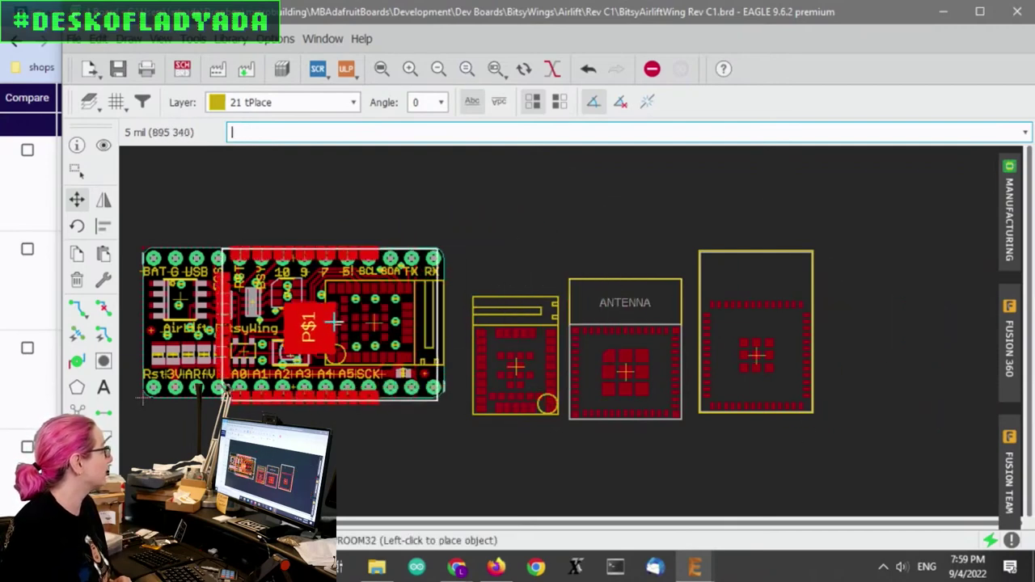
pyautogui.rightClick(890, 331)
pyautogui.click(909, 304)
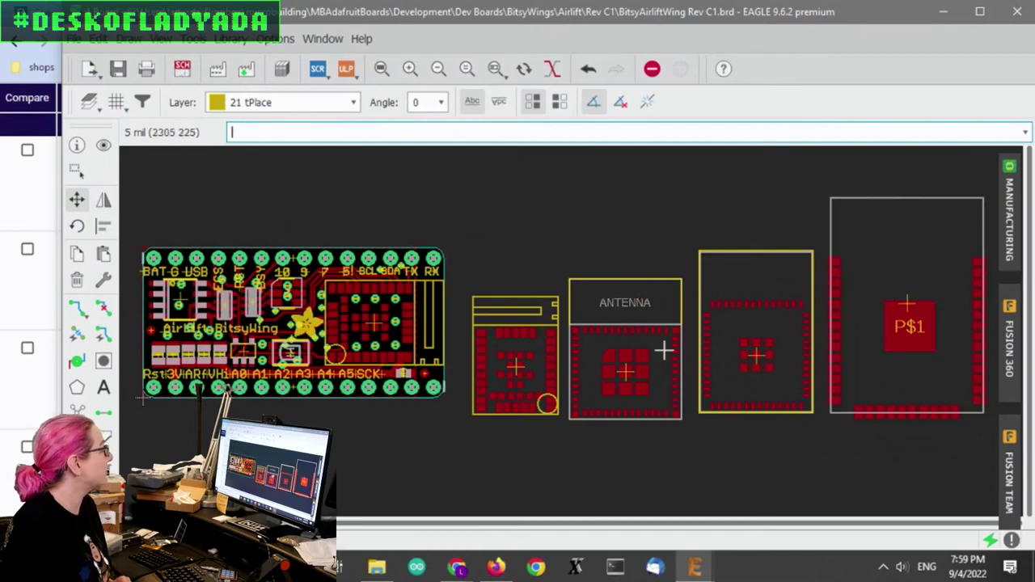
pyautogui.click(694, 566)
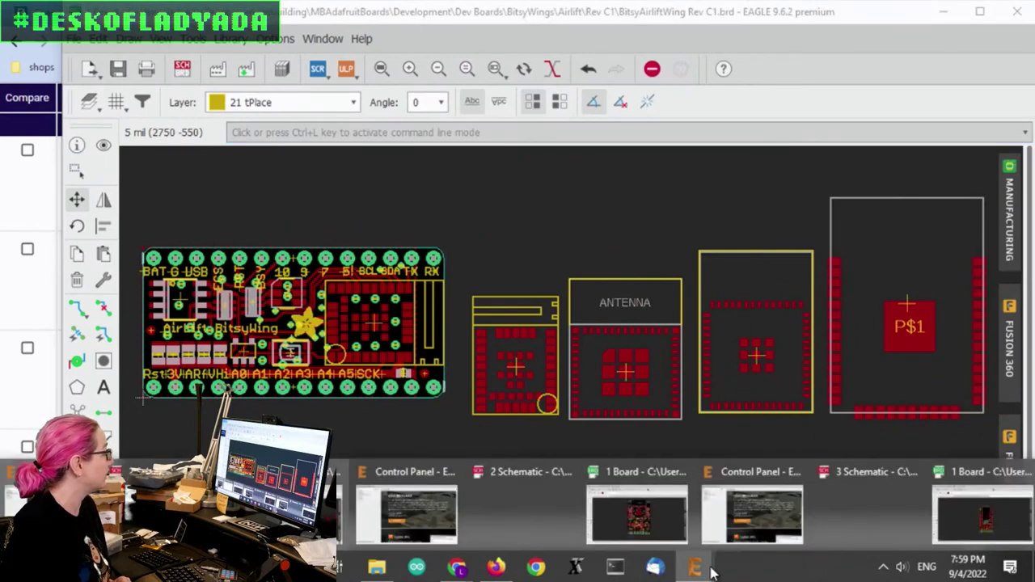
# Add the ESP32-MINI-1 part from adafruit_wireless to the EZ-Link schematic.
pyautogui.click(674, 534)
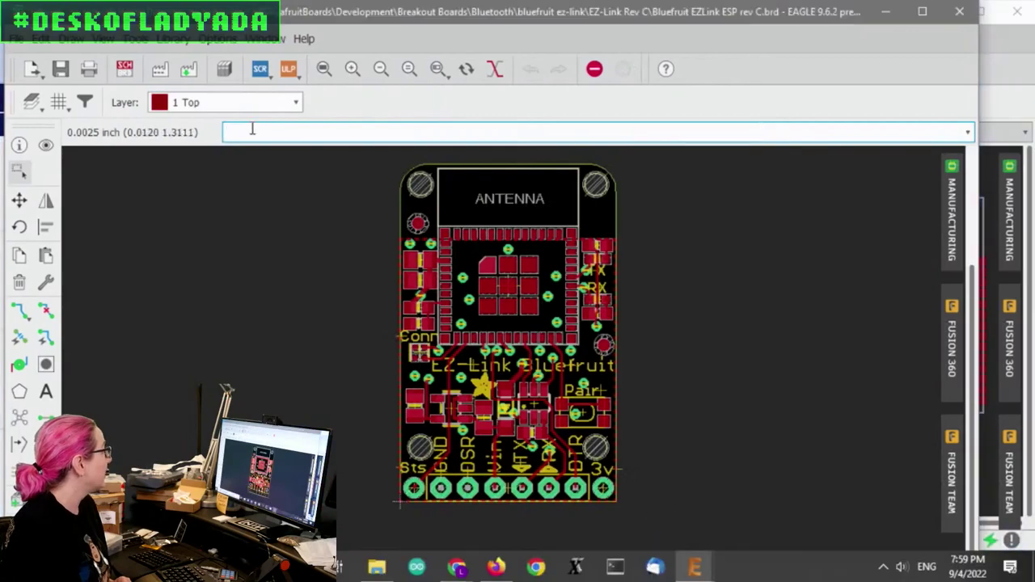
pyautogui.click(128, 71)
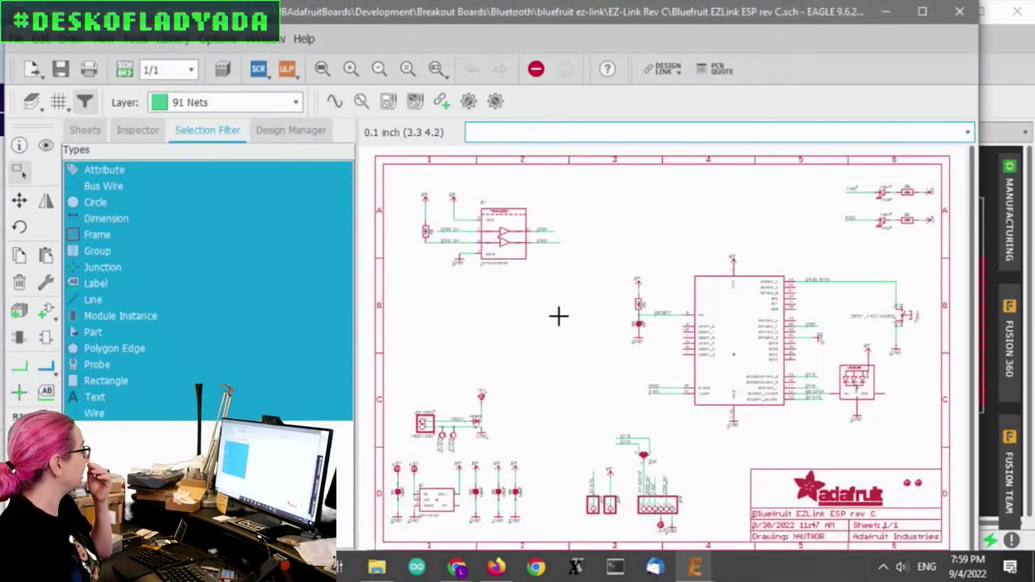
pyautogui.rightClick(53, 299)
pyautogui.click(42, 306)
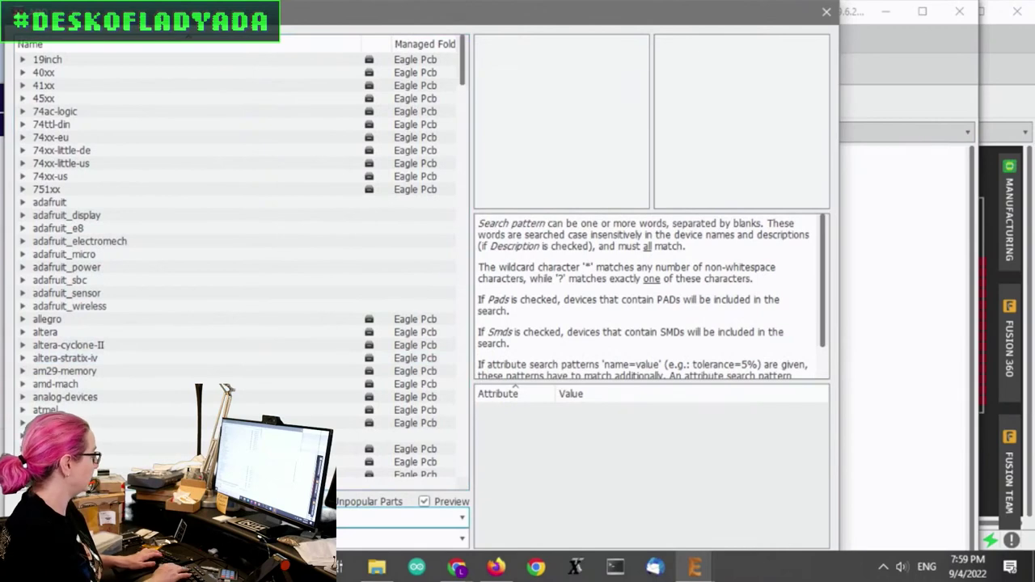
pyautogui.press('Return')
pyautogui.click(118, 113)
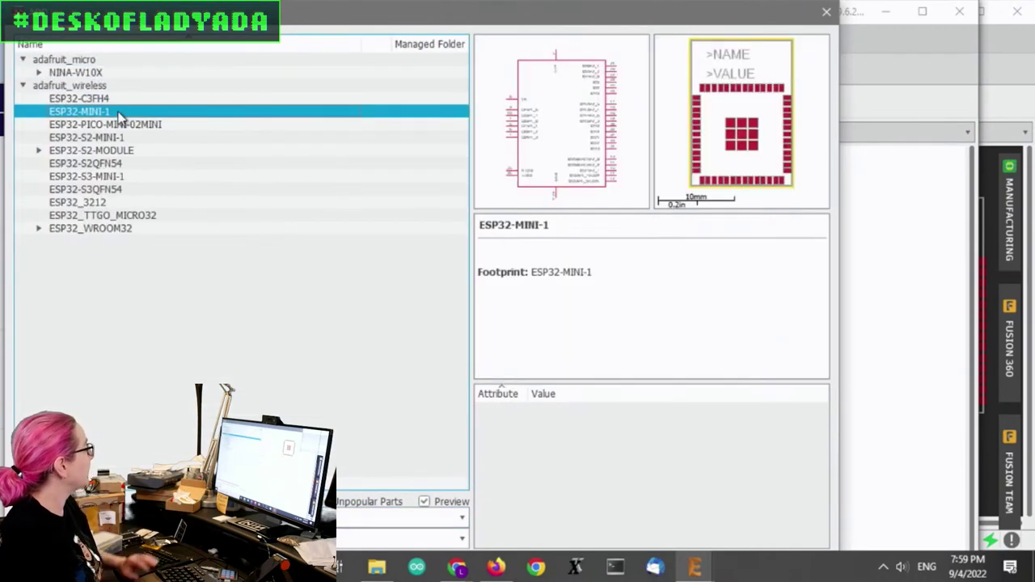
pyautogui.doubleClick(117, 113)
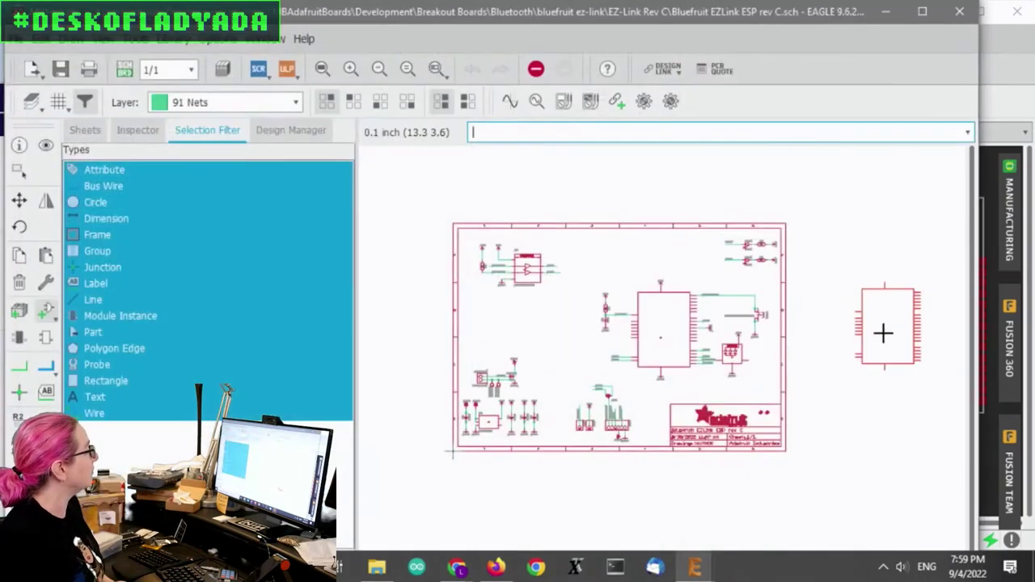
pyautogui.click(850, 234)
# Try moving the new ESP32 footprint onto the EZ-Link board, cancel, and return to BitsyAirliftWing.
pyautogui.click(125, 69)
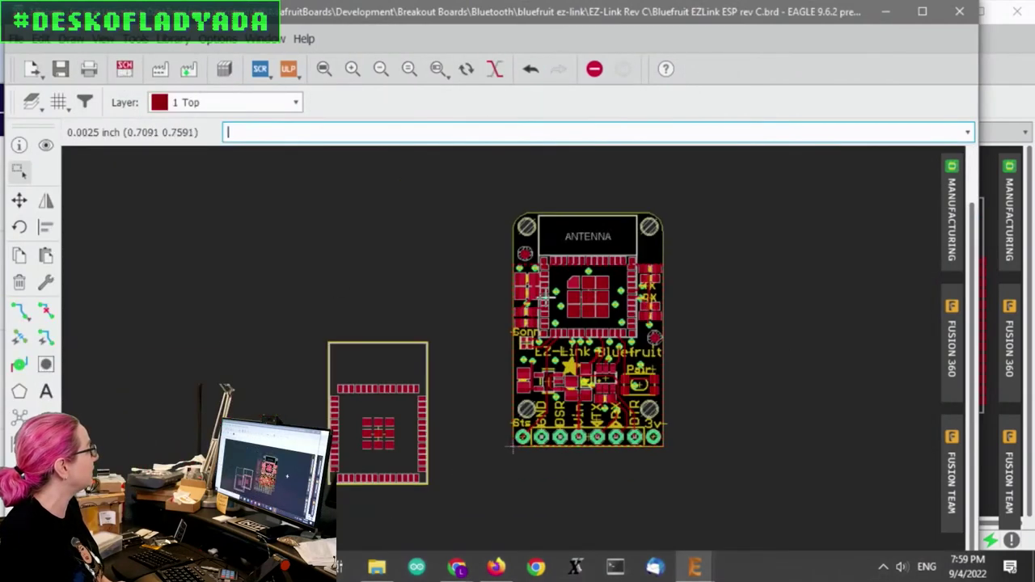
pyautogui.click(20, 202)
pyautogui.click(397, 434)
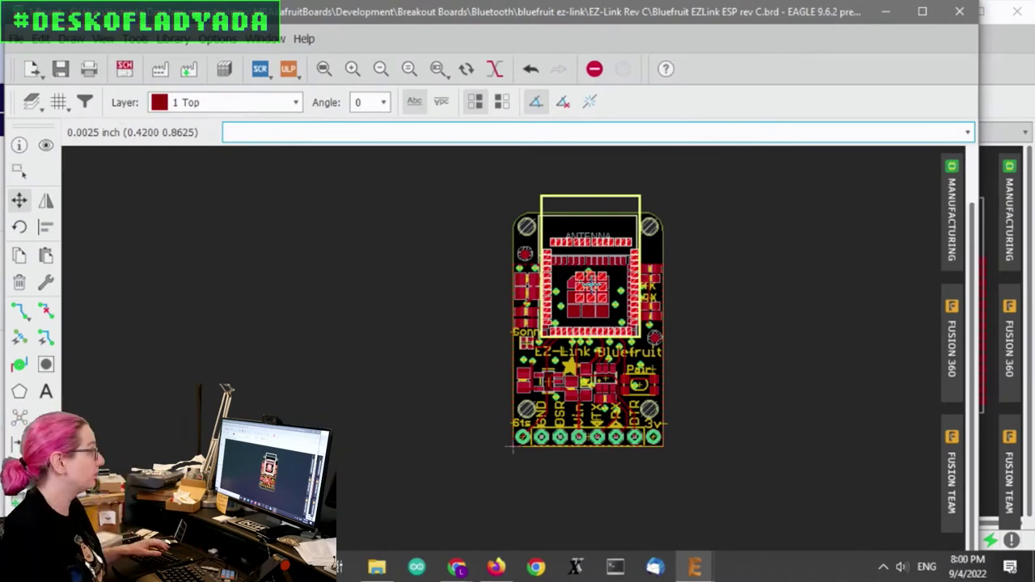
pyautogui.press('Escape')
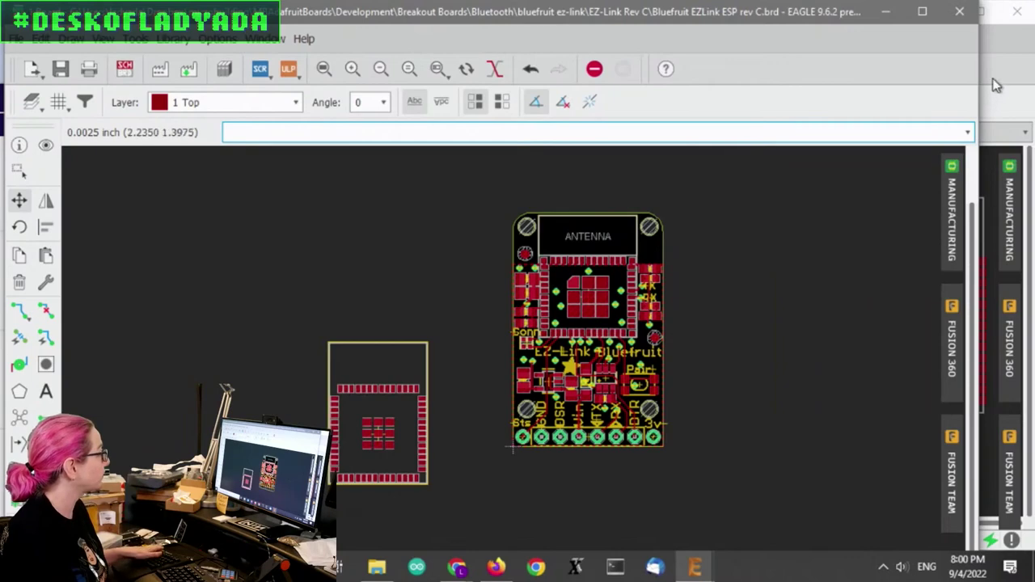
pyautogui.hotkey('alt', 'Tab')
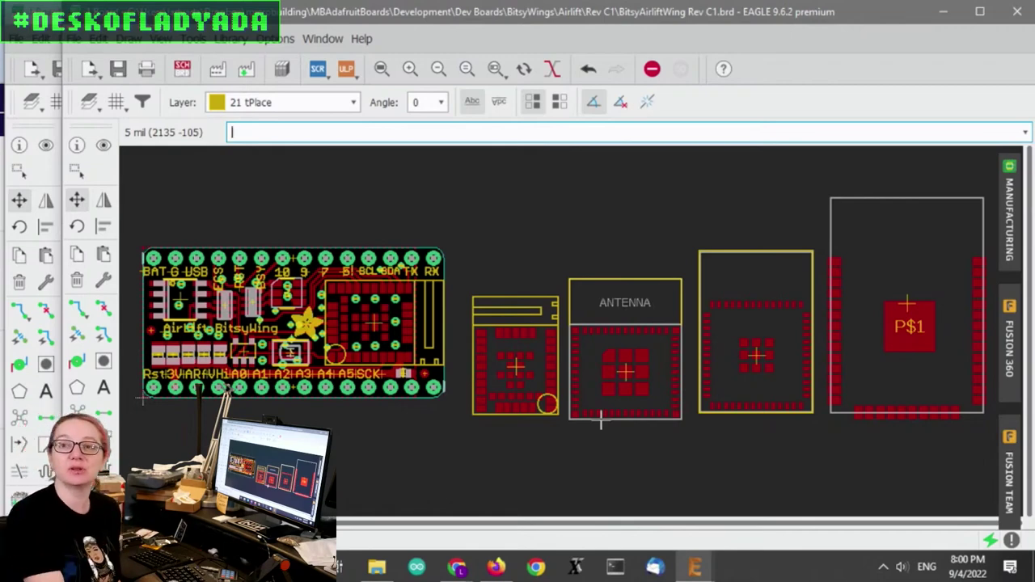
# Open the BitsyAirliftWing schematic and cancel the Add part library without adding anything.
pyautogui.click(182, 69)
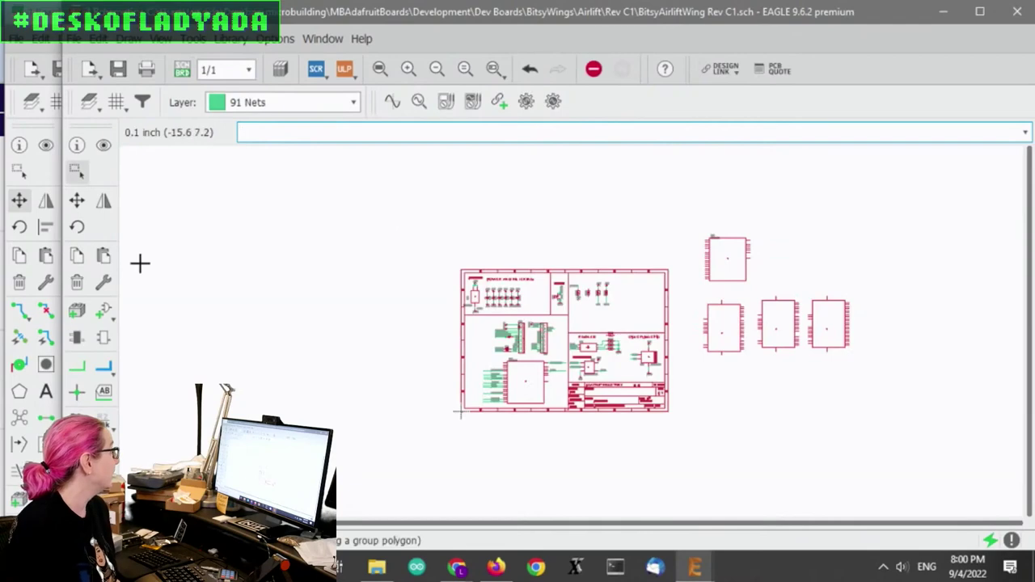
pyautogui.click(104, 313)
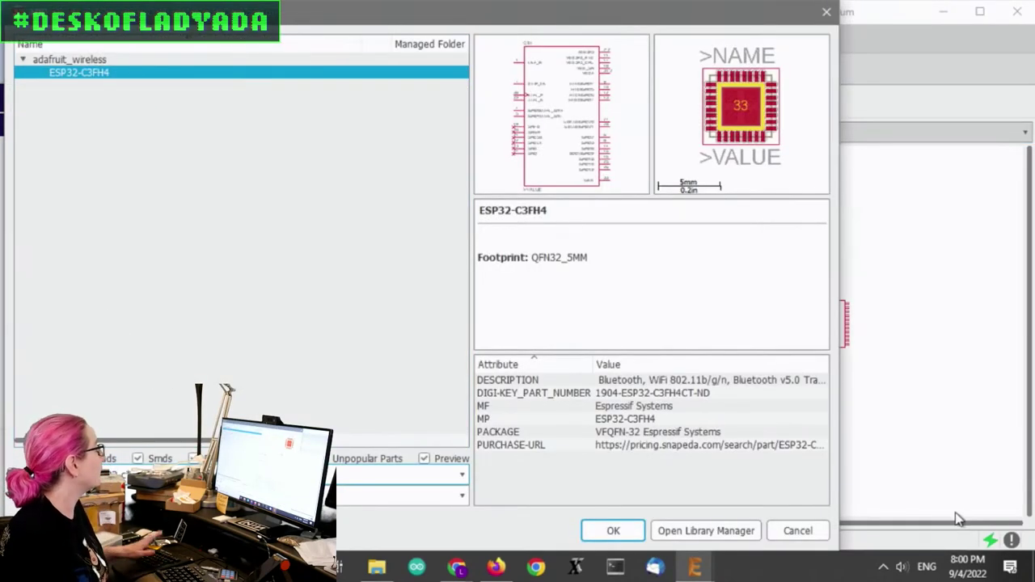
pyautogui.click(818, 531)
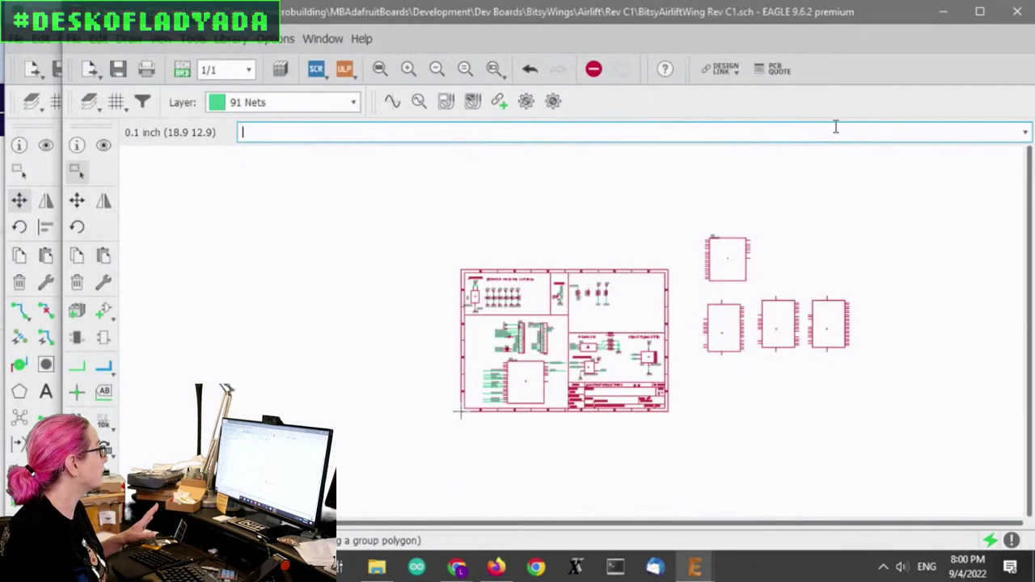
# Bring up the NXP product selector browser window, scroll it, then hide it.
pyautogui.click(497, 567)
pyautogui.click(497, 567)
pyautogui.moveTo(457, 567)
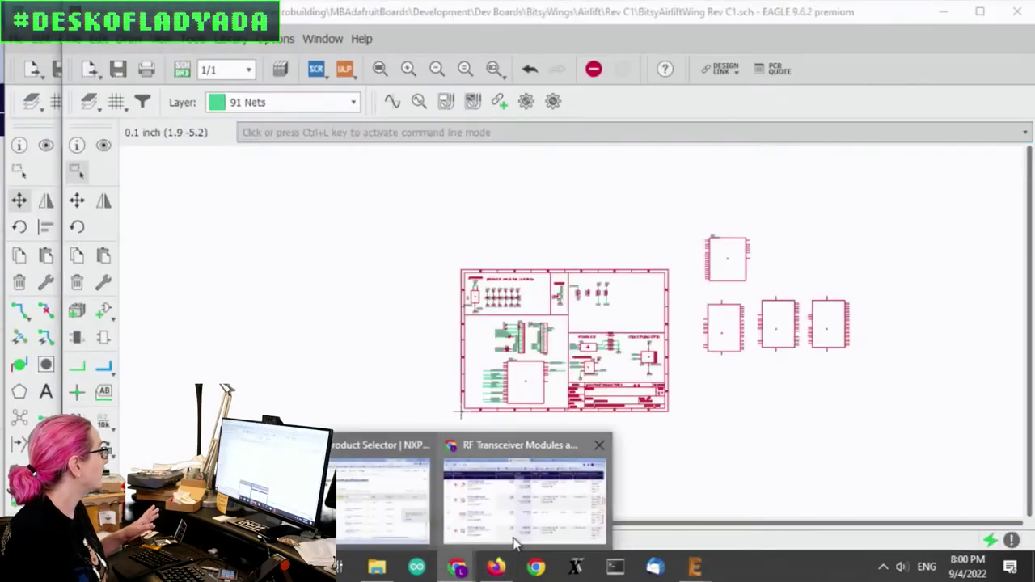
pyautogui.click(411, 520)
pyautogui.scroll(-5, 162, 340)
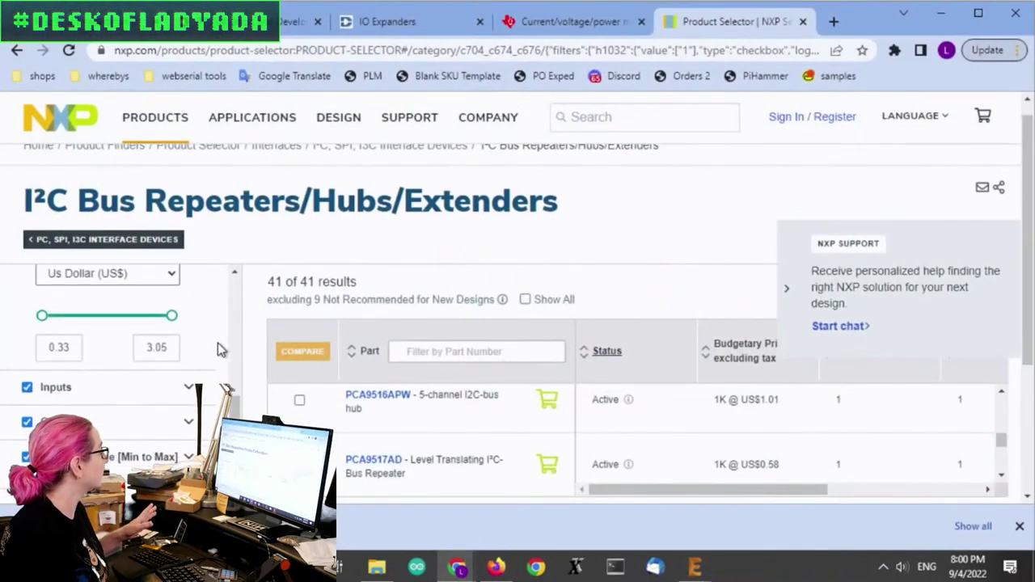
pyautogui.scroll(-1, 217, 346)
pyautogui.click(941, 14)
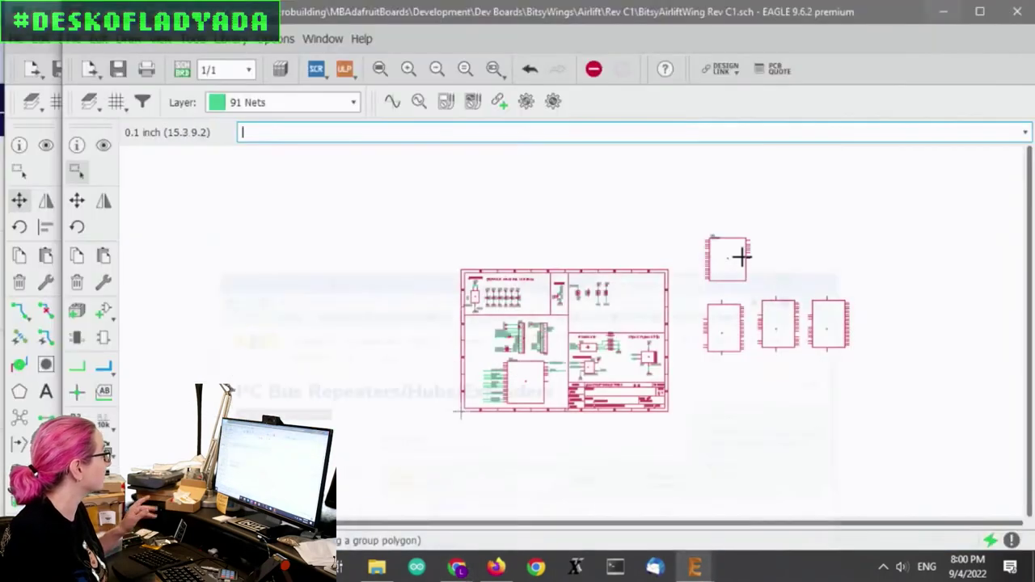
# Bring up the Digi-Key browser window and switch to the ESP Product Selector page.
pyautogui.moveTo(457, 567)
pyautogui.click(518, 512)
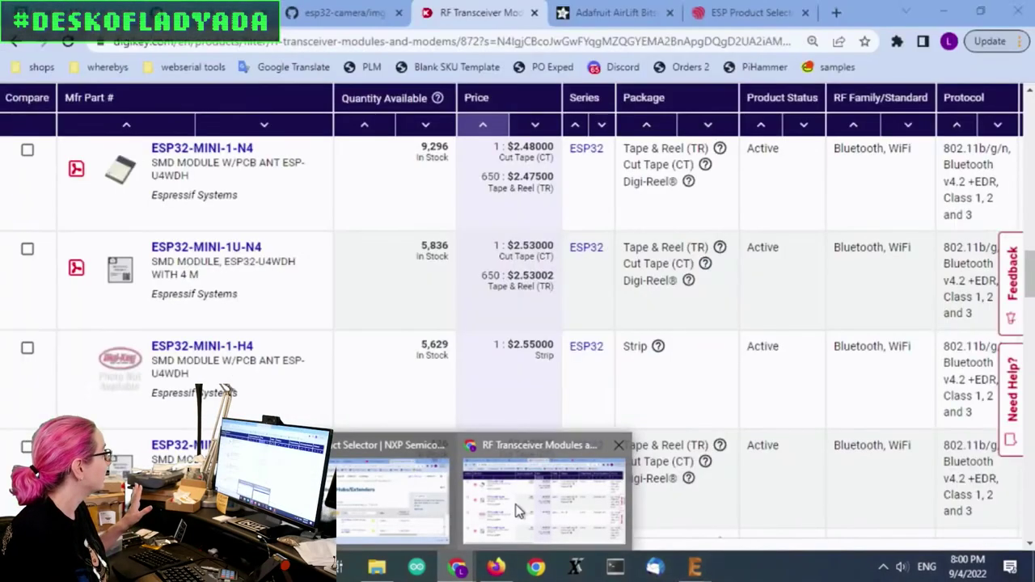
pyautogui.click(752, 13)
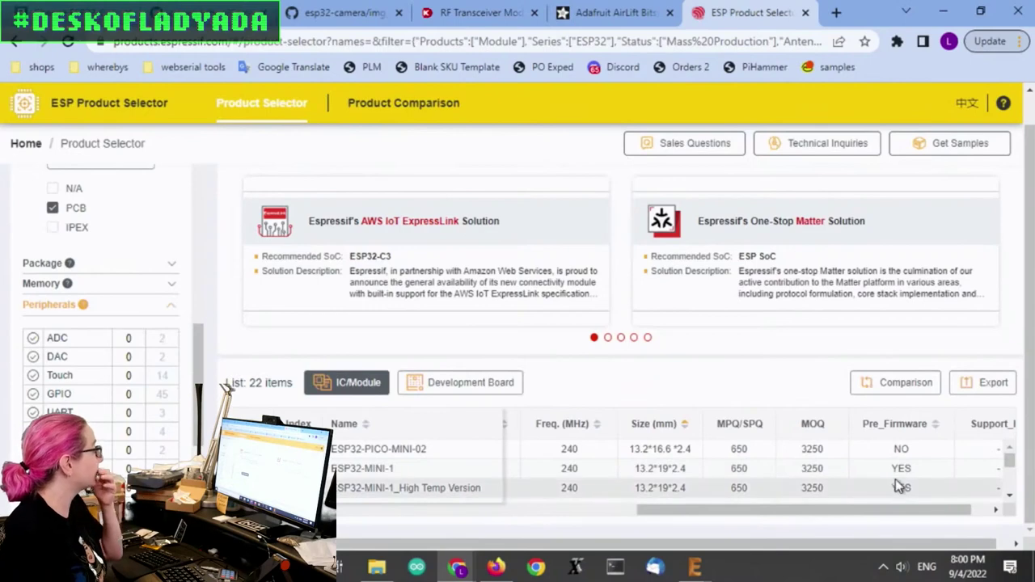
pyautogui.moveTo(848, 511)
pyautogui.mouseDown()
pyautogui.moveTo(917, 511)
pyautogui.moveTo(860, 518)
pyautogui.mouseUp()
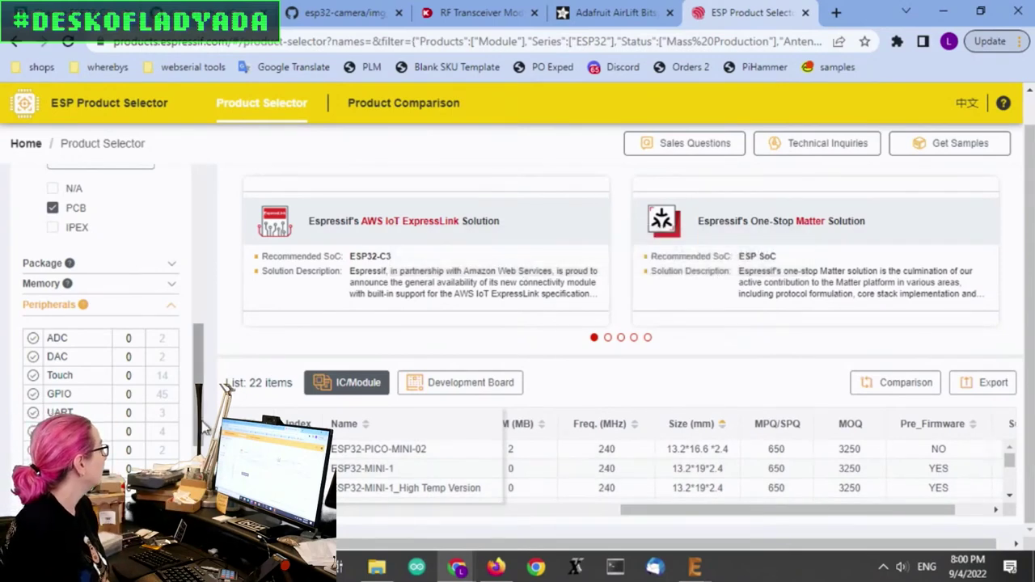
# Change the Series filter from ESP32 to ESP32-C3, listing 16 modules like ESP32-C3-MINI-1.
pyautogui.scroll(5, 210, 335)
pyautogui.click(52, 259)
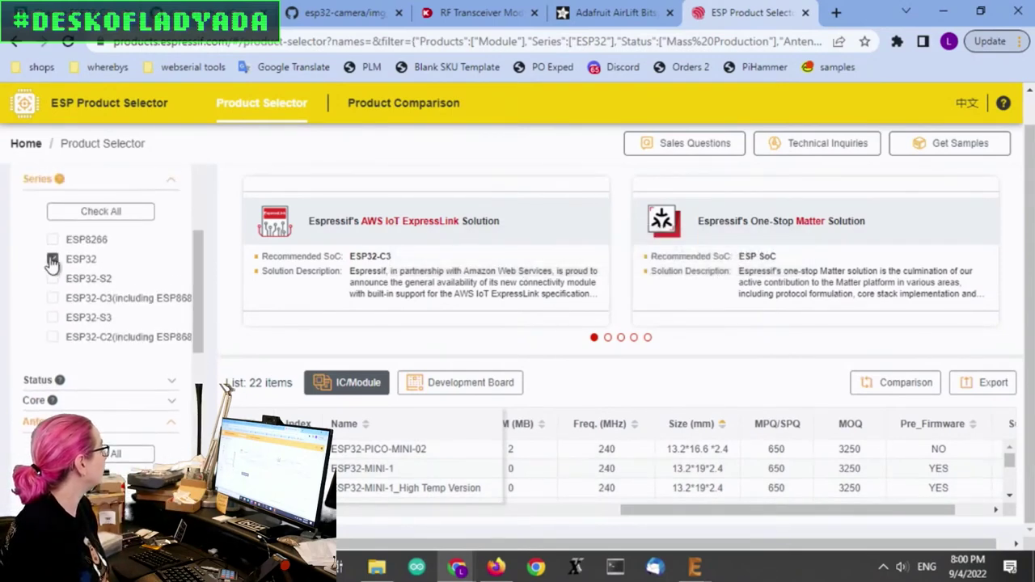
pyautogui.click(52, 317)
pyautogui.click(51, 318)
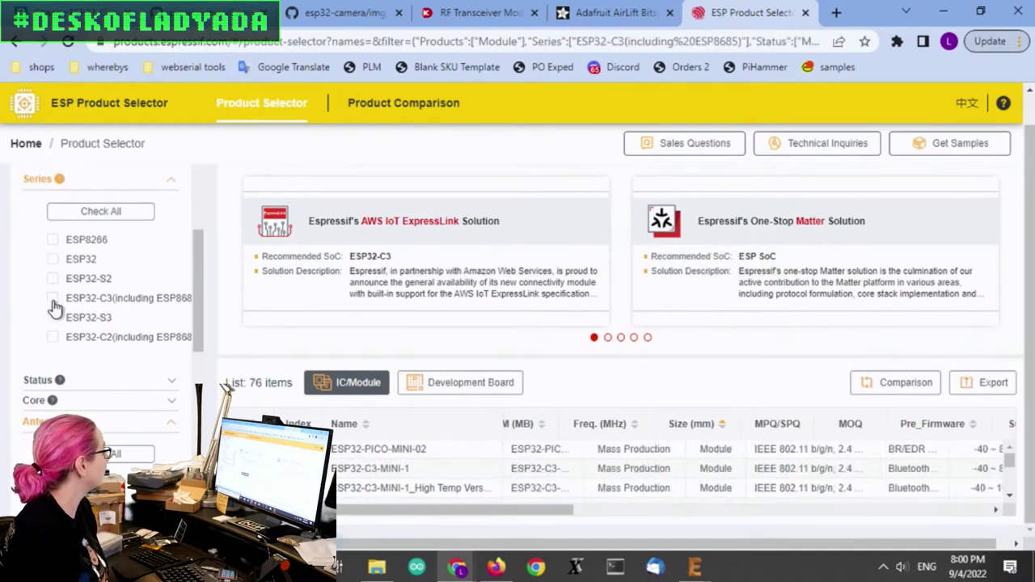
pyautogui.click(52, 300)
pyautogui.moveTo(549, 513); pyautogui.dragTo(850, 466)
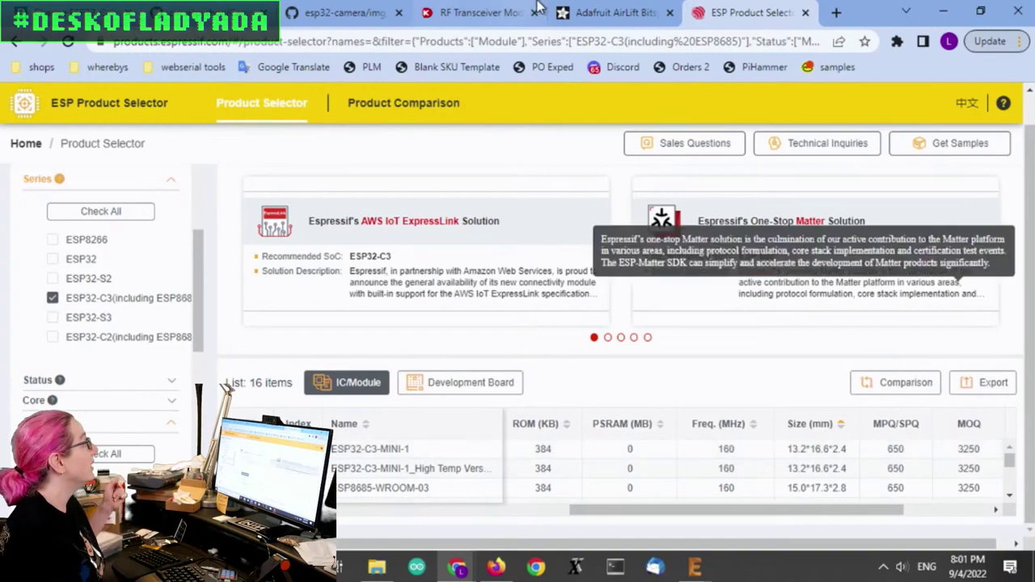
# Open the ESP32-MINI-1-N4 product page from the Digi-Key results and review its $2.48 pricing.
pyautogui.click(490, 13)
pyautogui.scroll(-2, 315, 300)
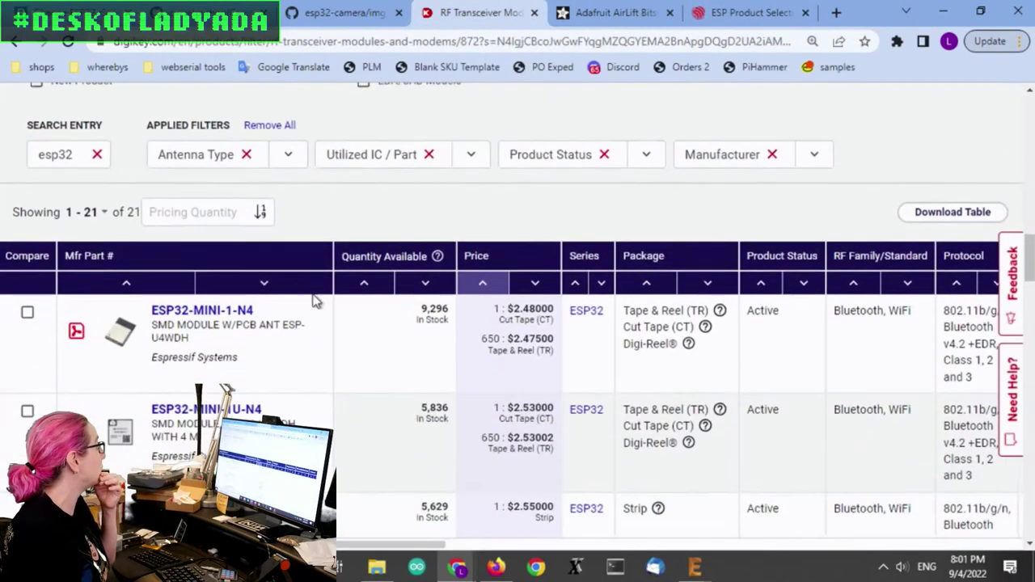
pyautogui.click(242, 312)
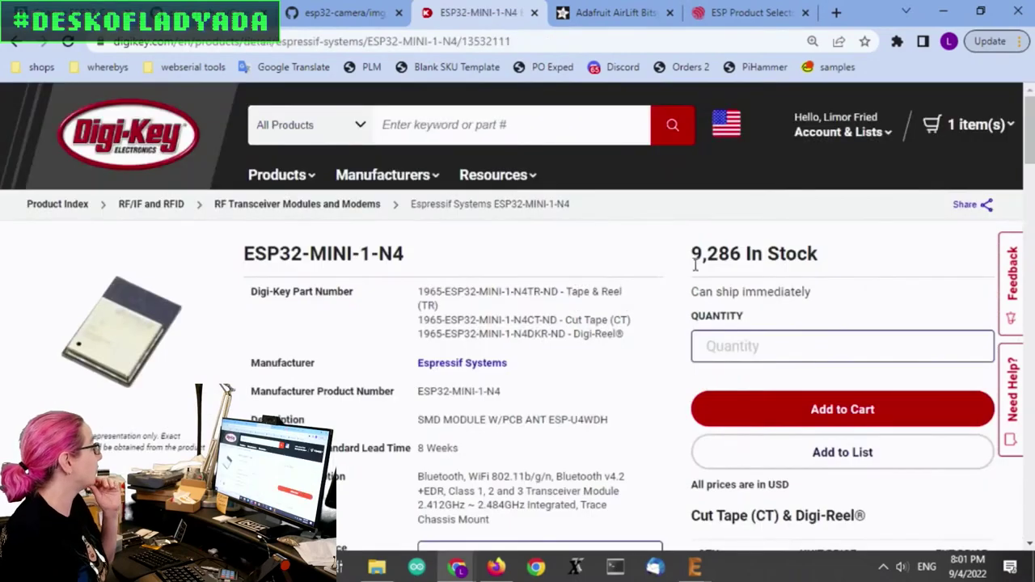
pyautogui.scroll(-3, 694, 266)
pyautogui.scroll(-3, 696, 271)
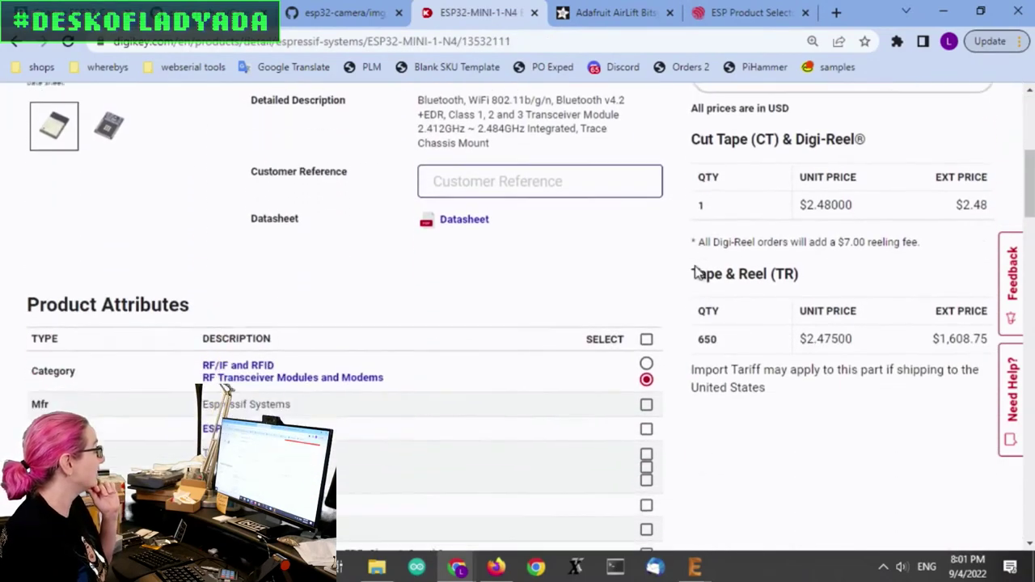
pyautogui.scroll(-1, 694, 273)
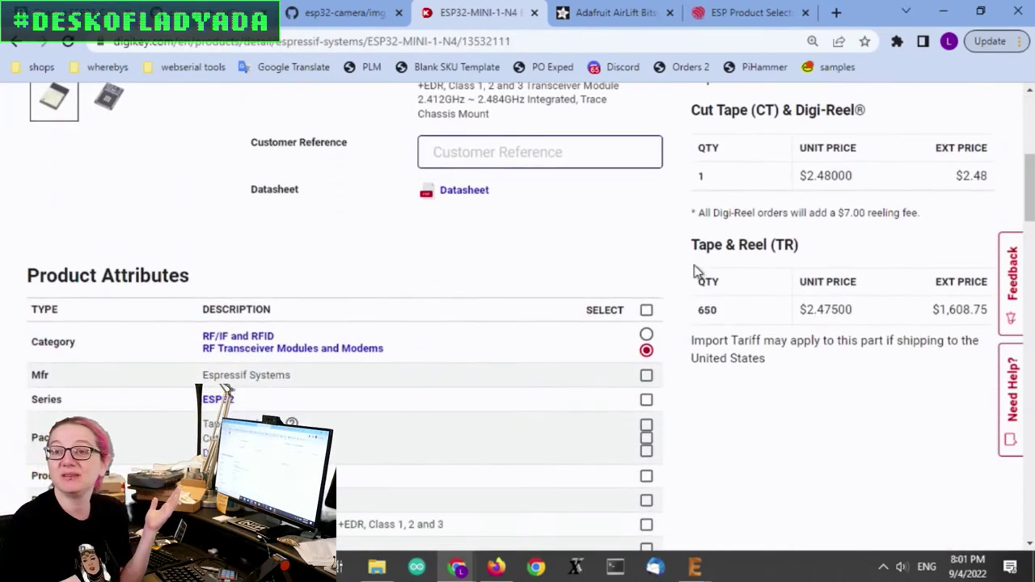
pyautogui.scroll(4, 694, 265)
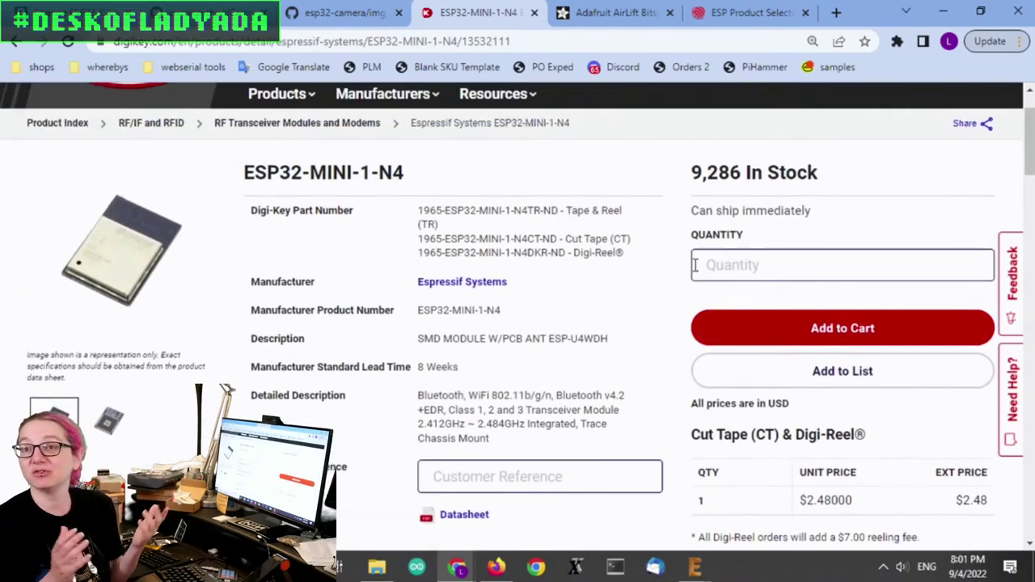